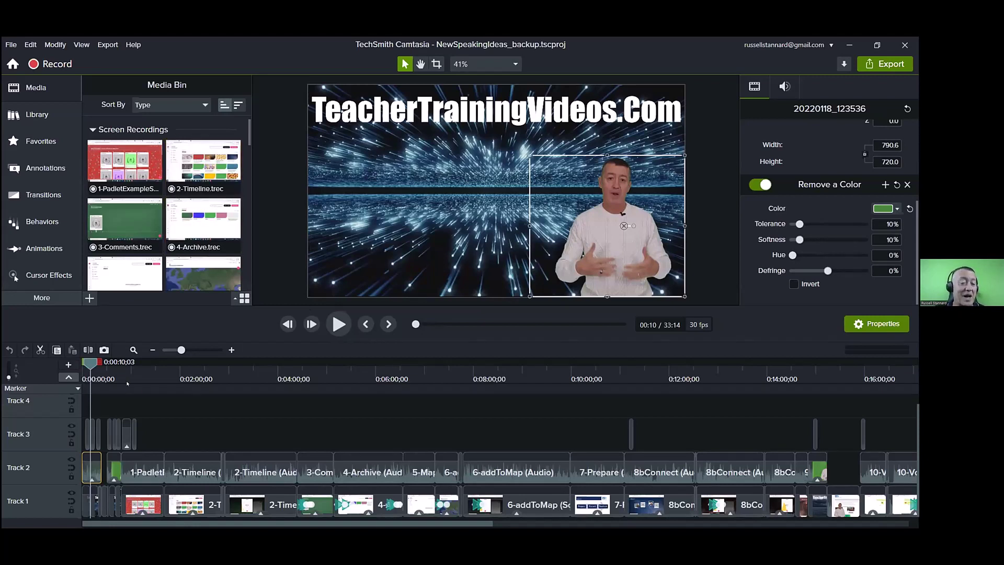
Return the playhead to the start of the timeline and look through the clips stored in the media bin.
{"action": "left_click_drag", "start_coordinate": [87, 366], "coordinate": [67, 363]}
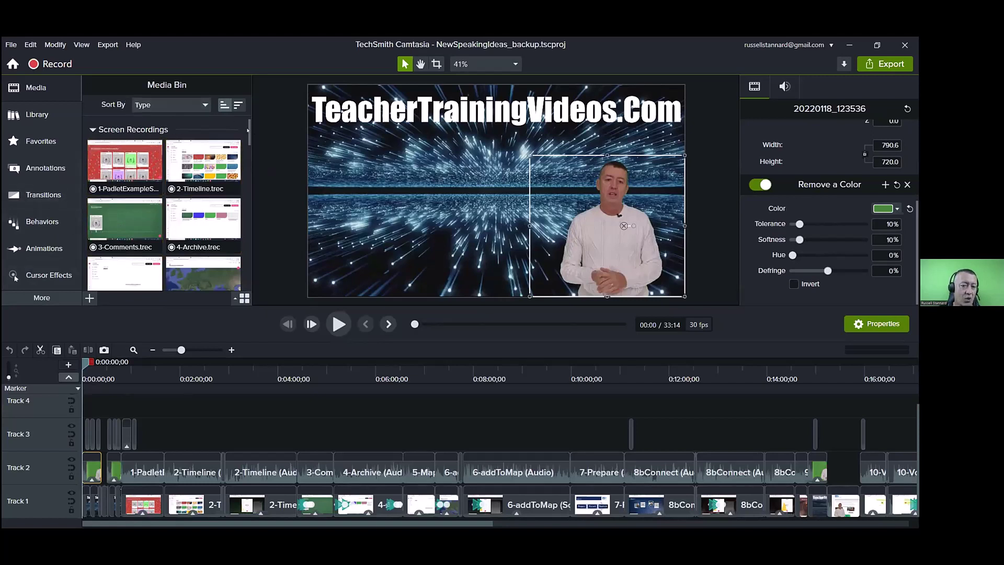
{"action": "left_click_drag", "start_coordinate": [248, 130], "coordinate": [248, 256]}
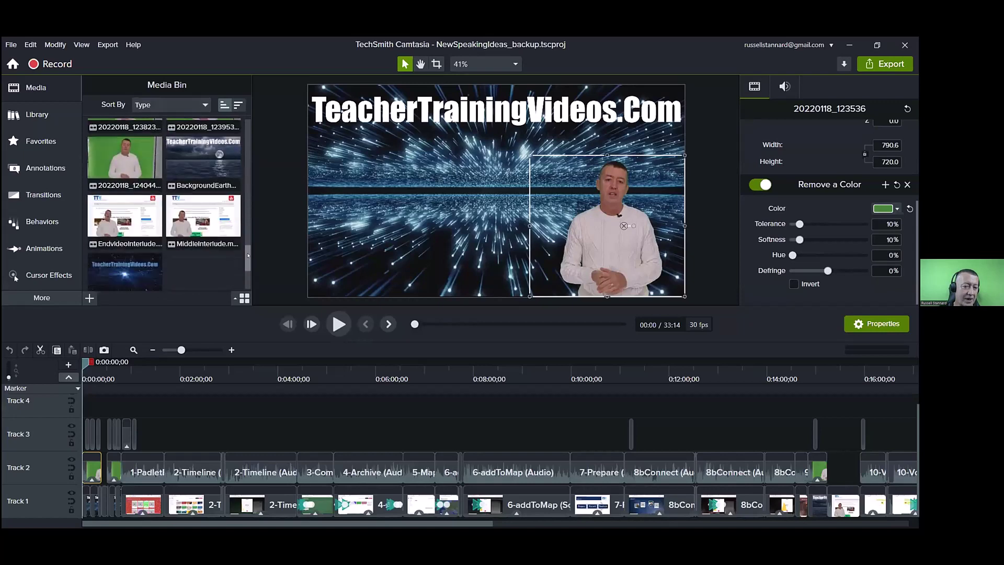
{"action": "scroll", "coordinate": [137, 141], "scroll_direction": "up", "scroll_amount": 3}
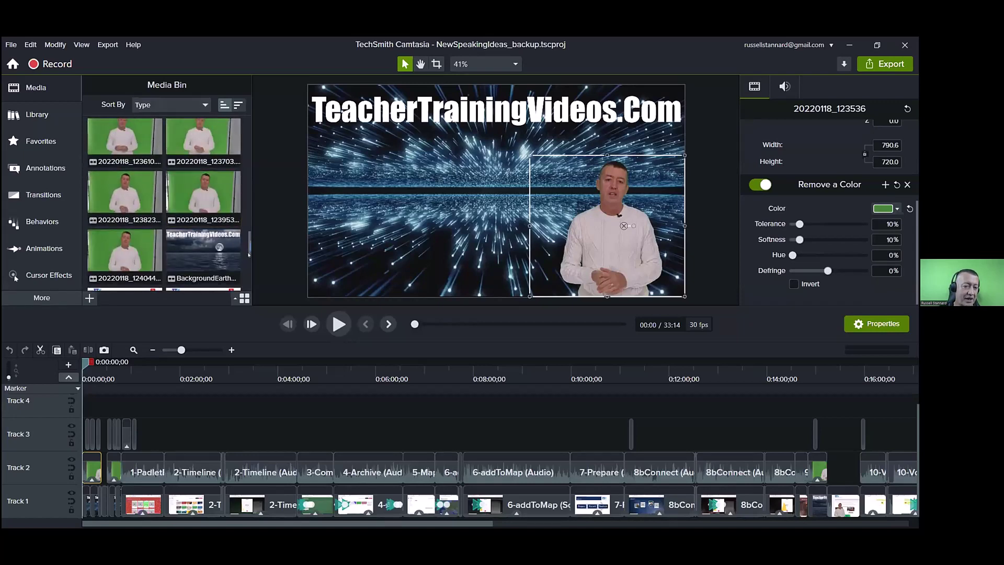
{"action": "left_click_drag", "start_coordinate": [249, 255], "coordinate": [248, 103]}
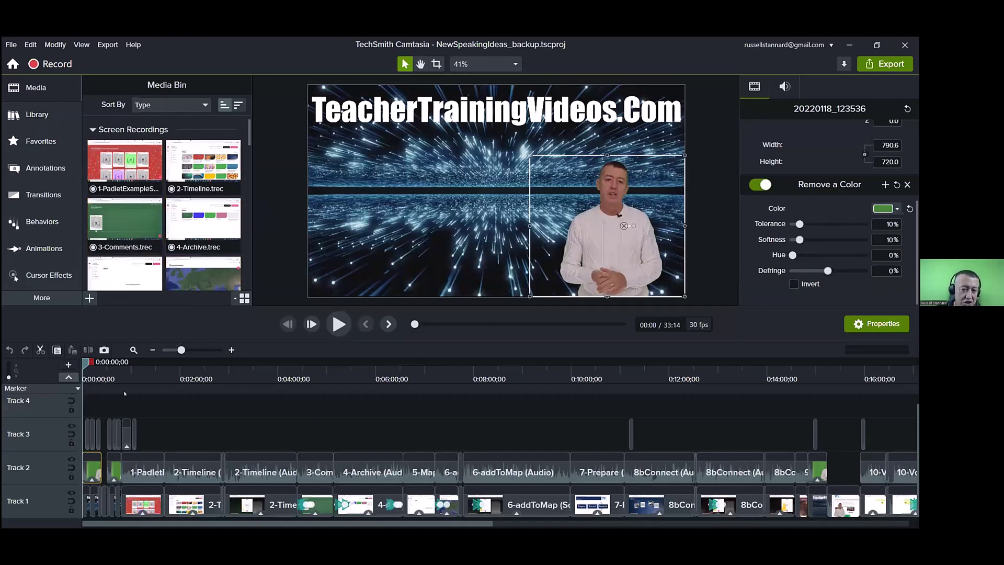
Inspect the 2-Timeline audio clip on Track 2 and scrub the first few minutes of the project, returning the playhead to the start.
{"action": "left_click_drag", "start_coordinate": [85, 361], "coordinate": [65, 454]}
{"action": "left_click_drag", "start_coordinate": [575, 447], "coordinate": [605, 456]}
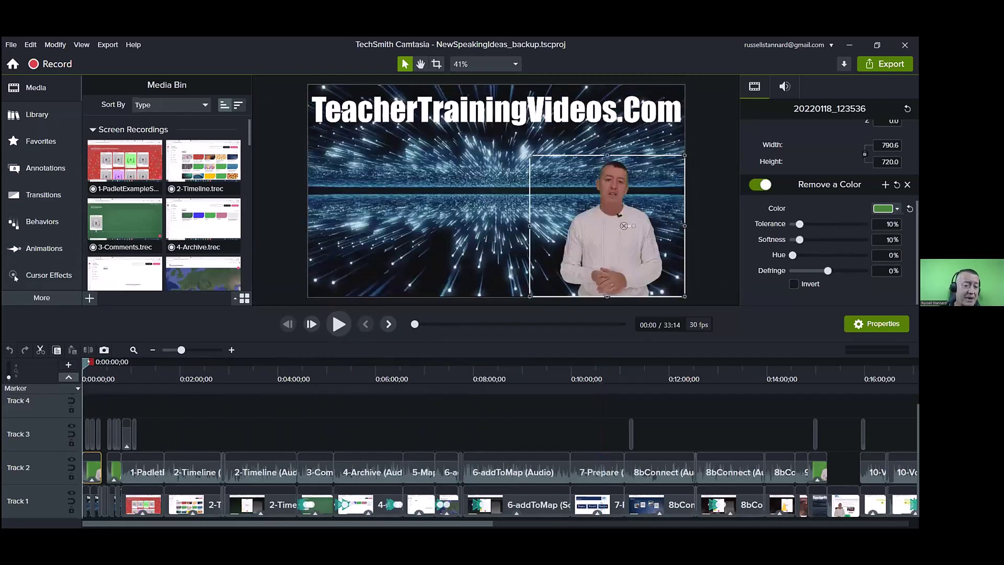
{"action": "left_click", "coordinate": [187, 377]}
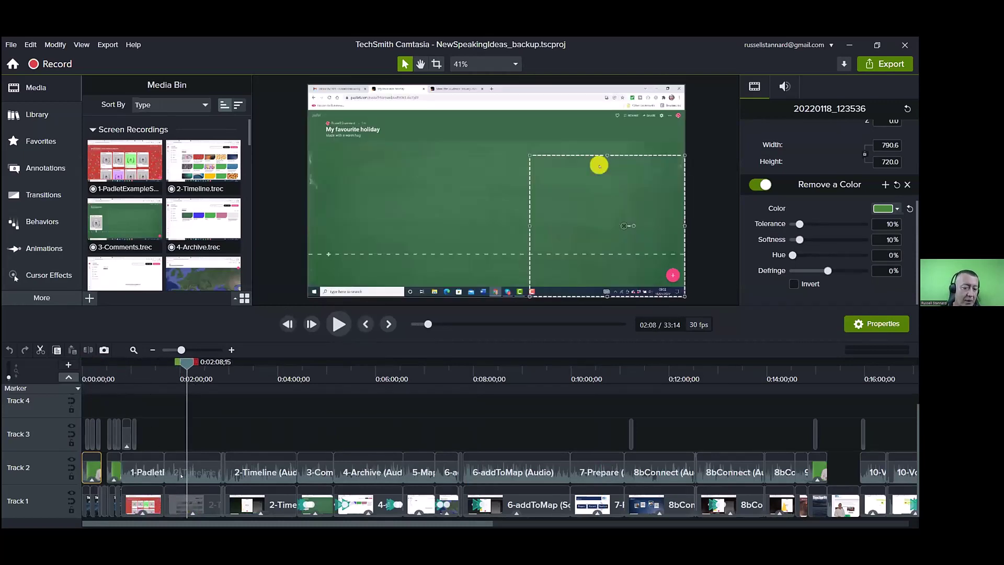
{"action": "left_click", "coordinate": [179, 473]}
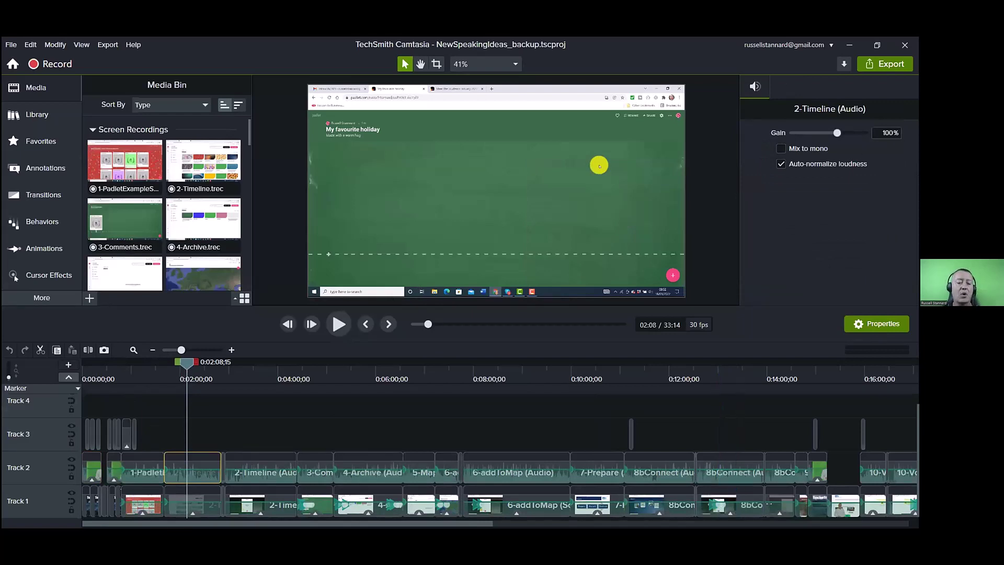
{"action": "left_click_drag", "start_coordinate": [188, 360], "coordinate": [59, 363]}
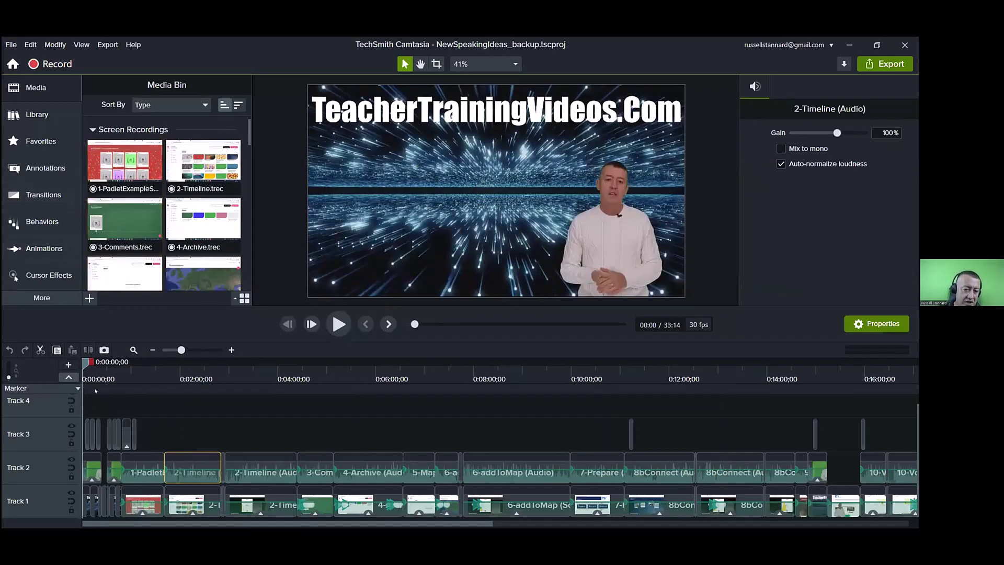
{"action": "left_click_drag", "start_coordinate": [88, 362], "coordinate": [251, 397]}
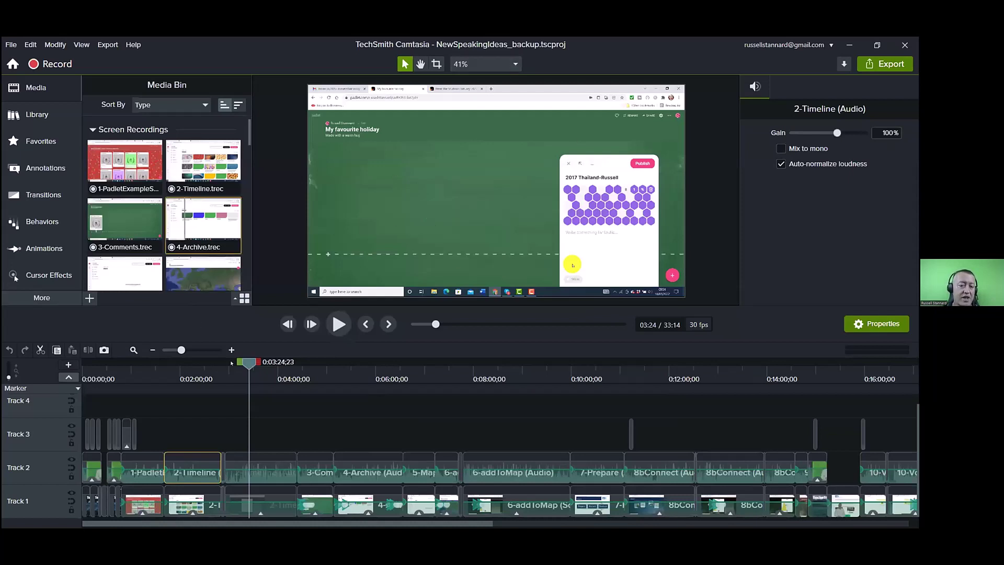
{"action": "left_click_drag", "start_coordinate": [178, 362], "coordinate": [84, 362]}
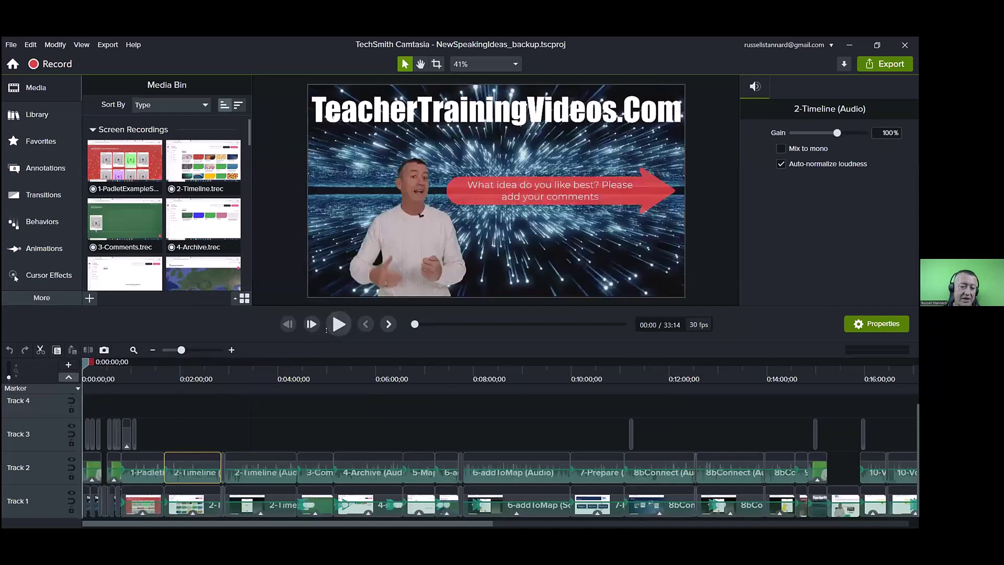
Enlarge the preview area and play the video introduction from the start through the second presenter segment.
{"action": "left_click_drag", "start_coordinate": [326, 302], "coordinate": [278, 423]}
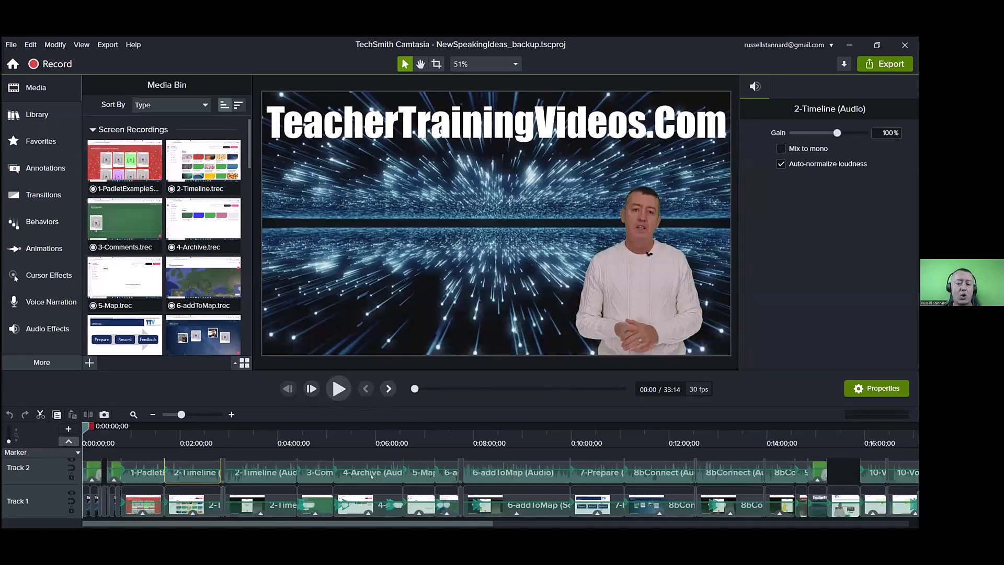
{"action": "left_click", "coordinate": [337, 385]}
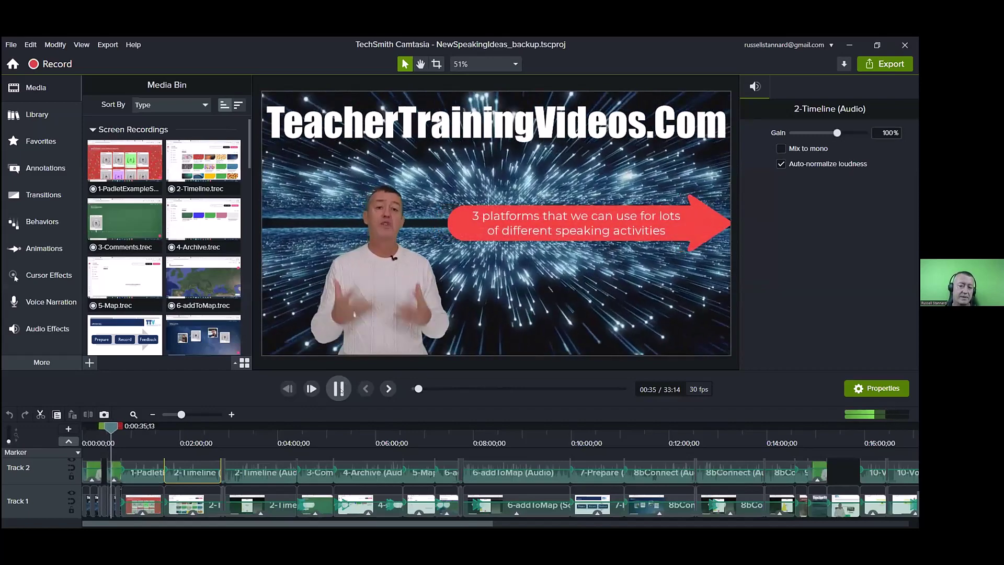
{"action": "left_click", "coordinate": [343, 389]}
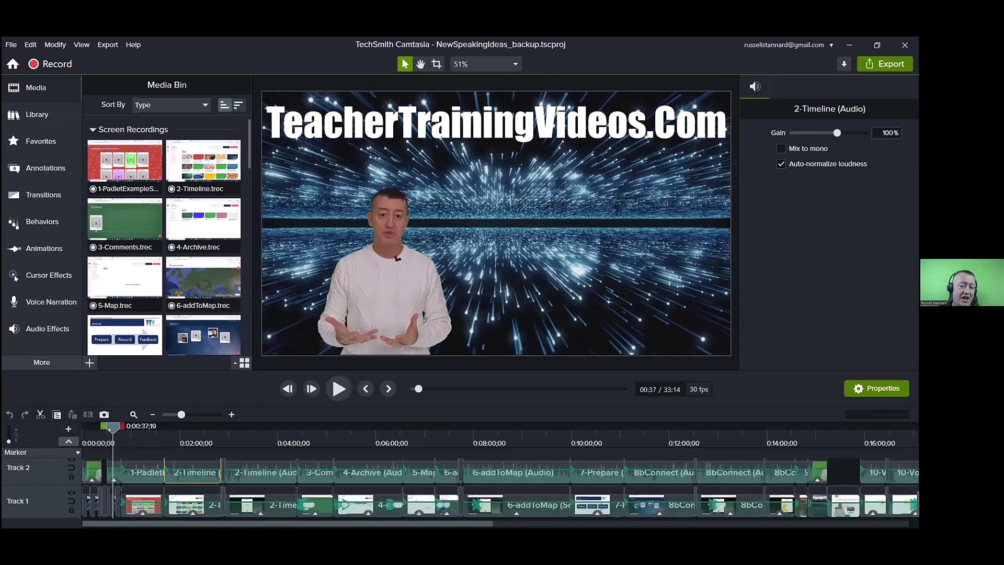
Scrub between the presenter introduction and the Padlet screen recordings to review the arrow callouts and the recorded demonstrations.
{"action": "left_click_drag", "start_coordinate": [109, 429], "coordinate": [118, 444]}
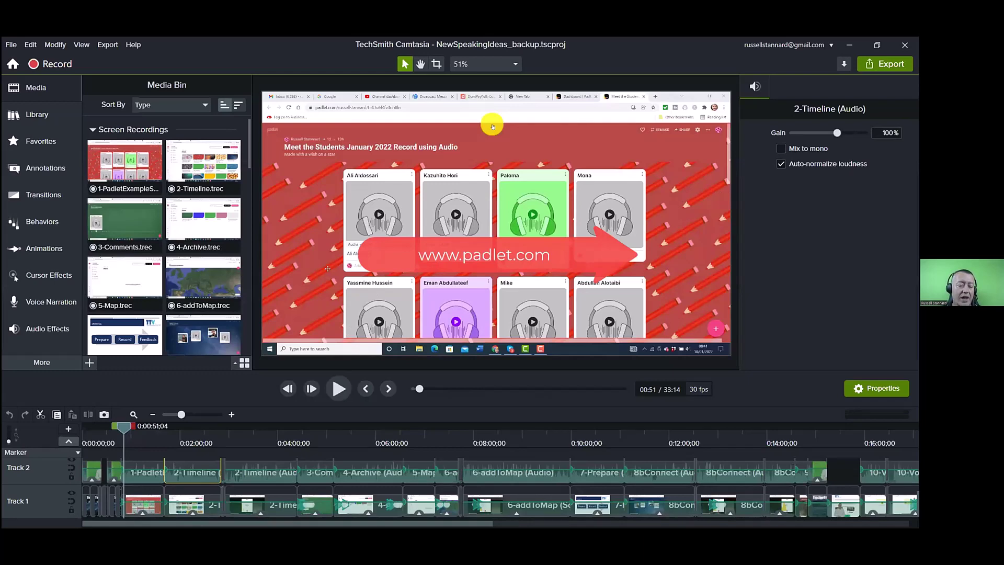
{"action": "left_click_drag", "start_coordinate": [110, 425], "coordinate": [100, 426]}
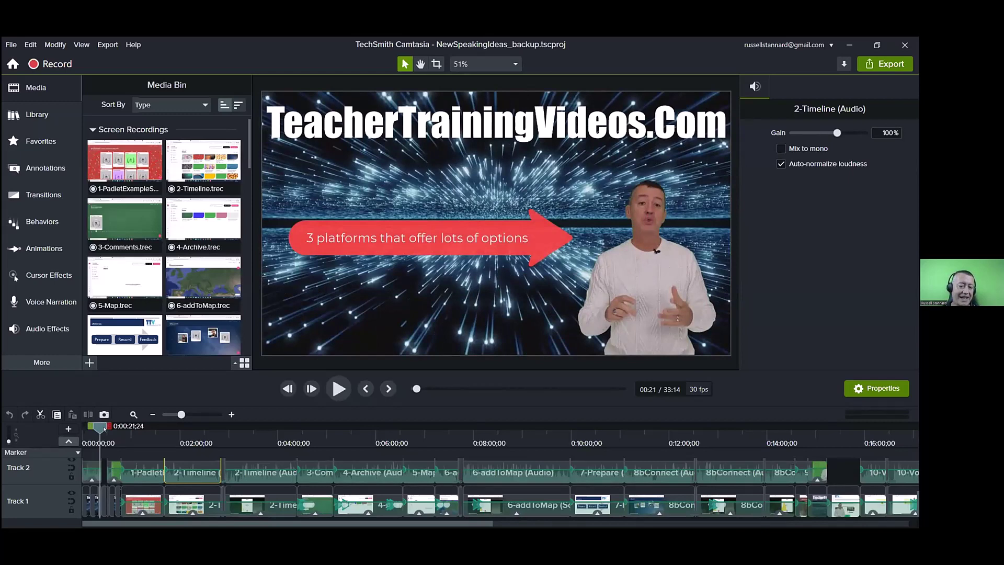
{"action": "left_click_drag", "start_coordinate": [104, 427], "coordinate": [128, 444]}
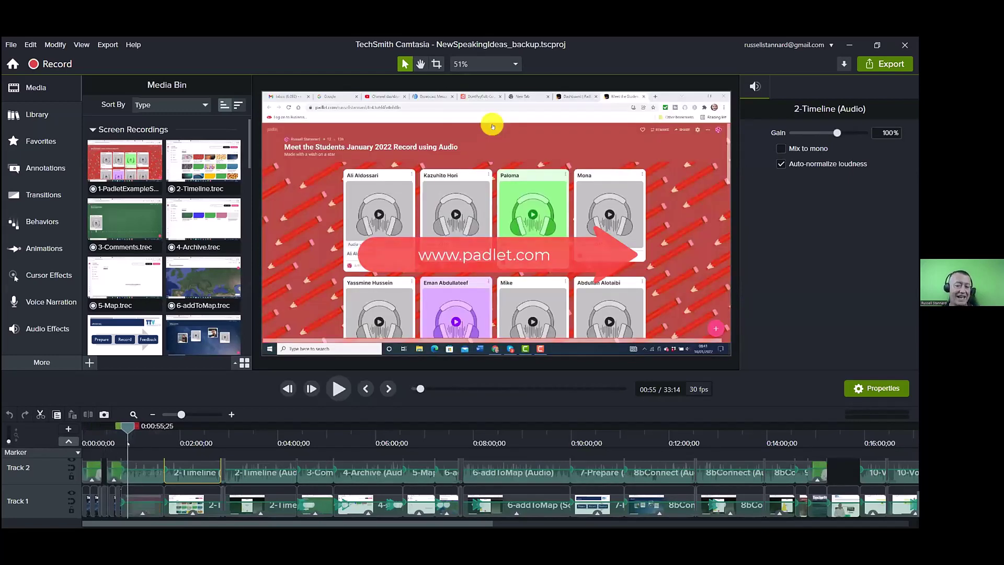
{"action": "left_click", "coordinate": [137, 444]}
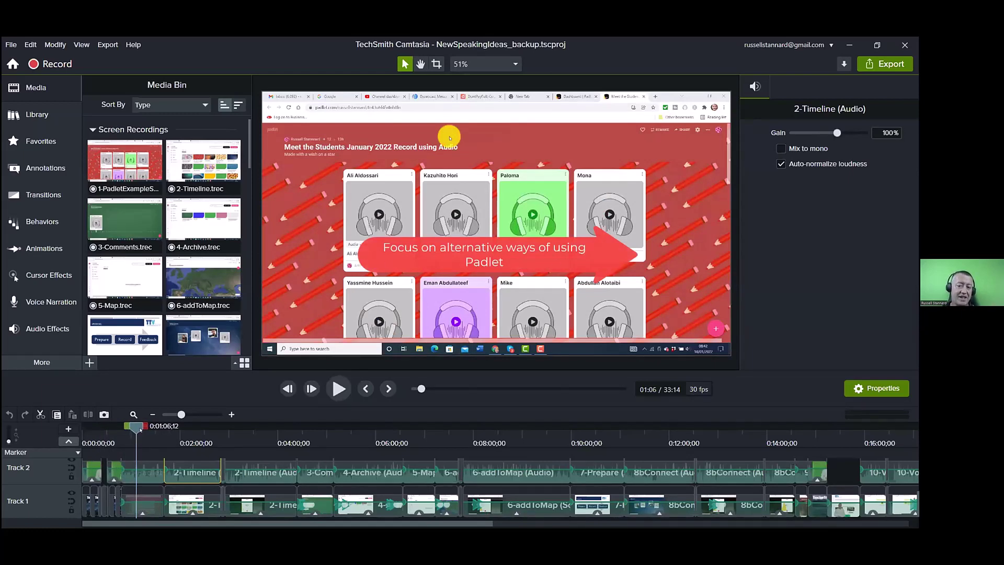
{"action": "left_click_drag", "start_coordinate": [140, 430], "coordinate": [135, 428]}
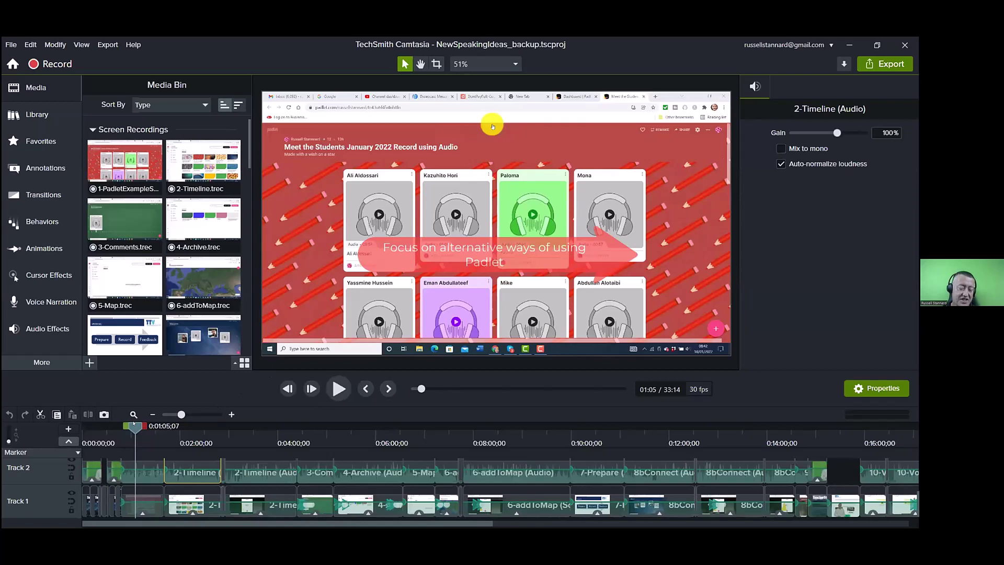
{"action": "left_click_drag", "start_coordinate": [135, 428], "coordinate": [242, 458]}
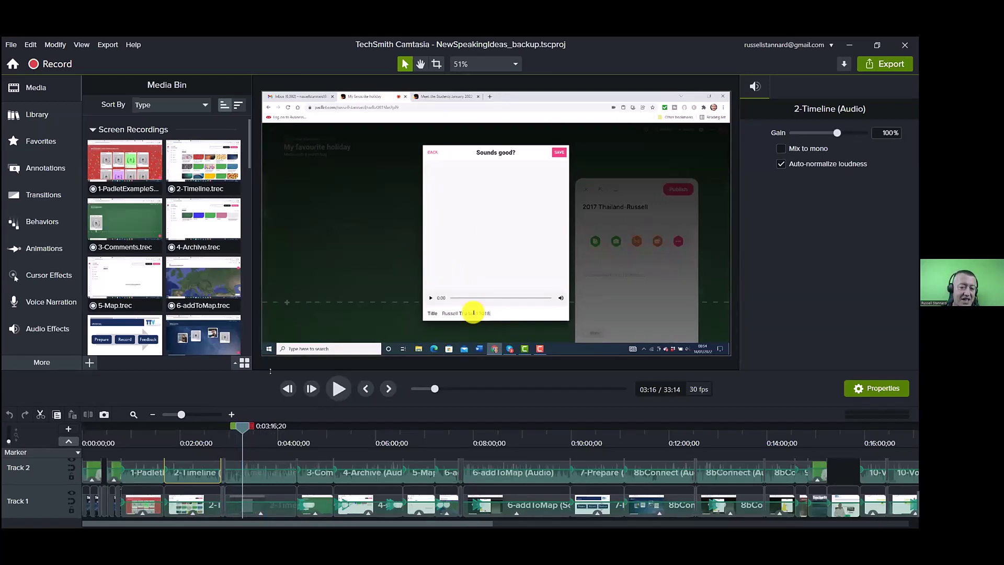
Add a red Sketch Motion rectangle over the blank Padlet post form at 0:03:37;24, with more timeline tracks in view.
{"action": "left_click_drag", "start_coordinate": [302, 406], "coordinate": [278, 293]}
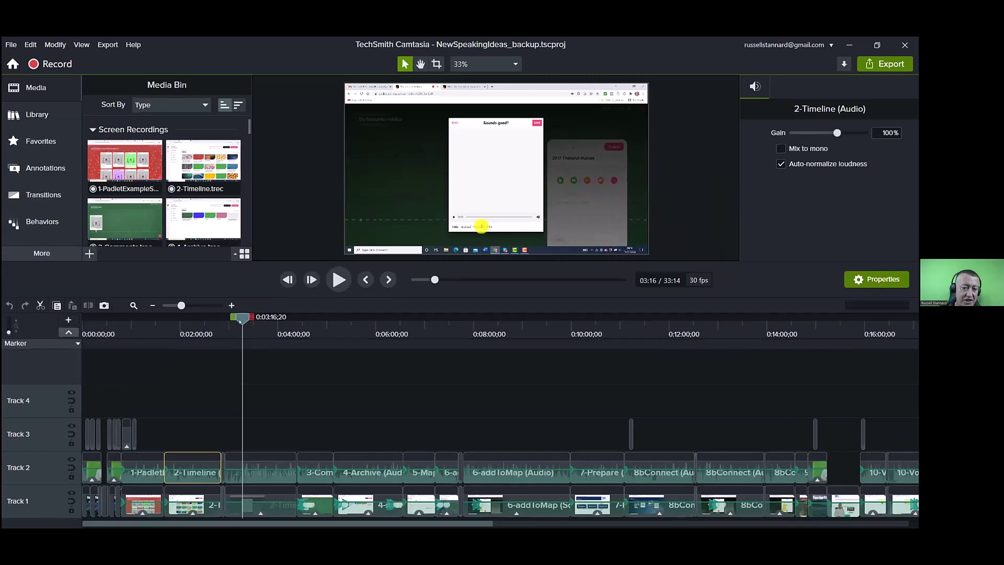
{"action": "left_click_drag", "start_coordinate": [242, 318], "coordinate": [237, 392]}
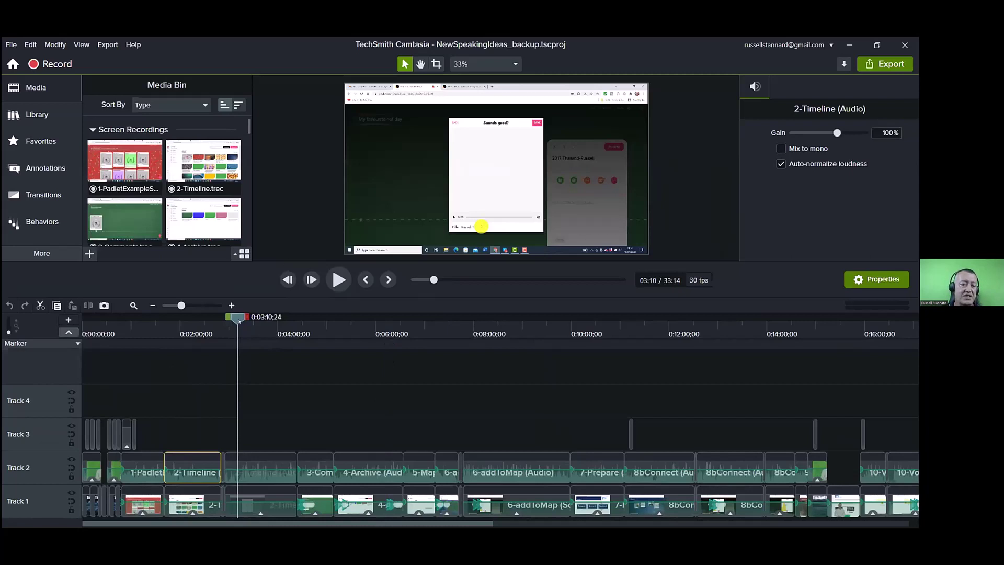
{"action": "left_click_drag", "start_coordinate": [238, 319], "coordinate": [260, 319]}
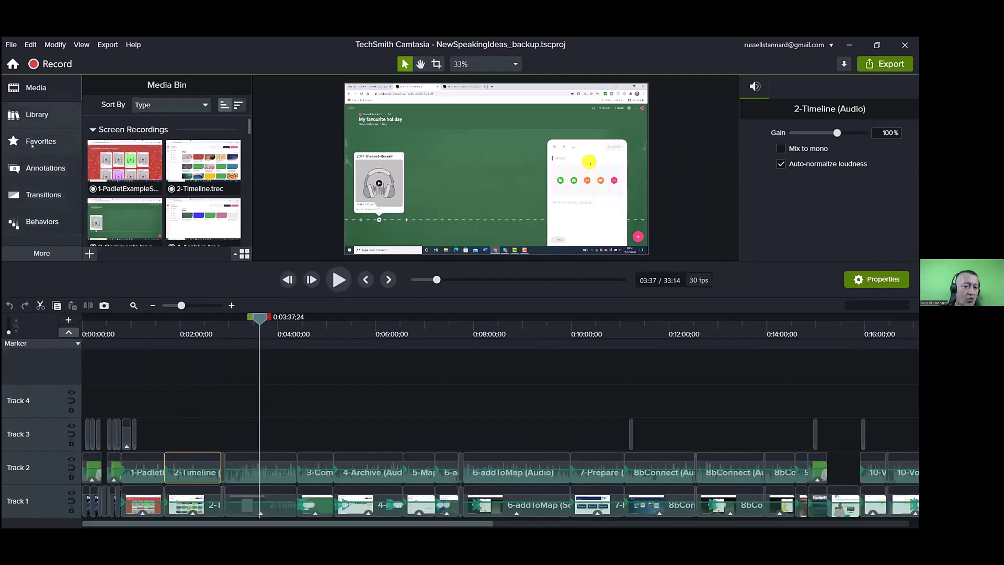
{"action": "left_click", "coordinate": [34, 168]}
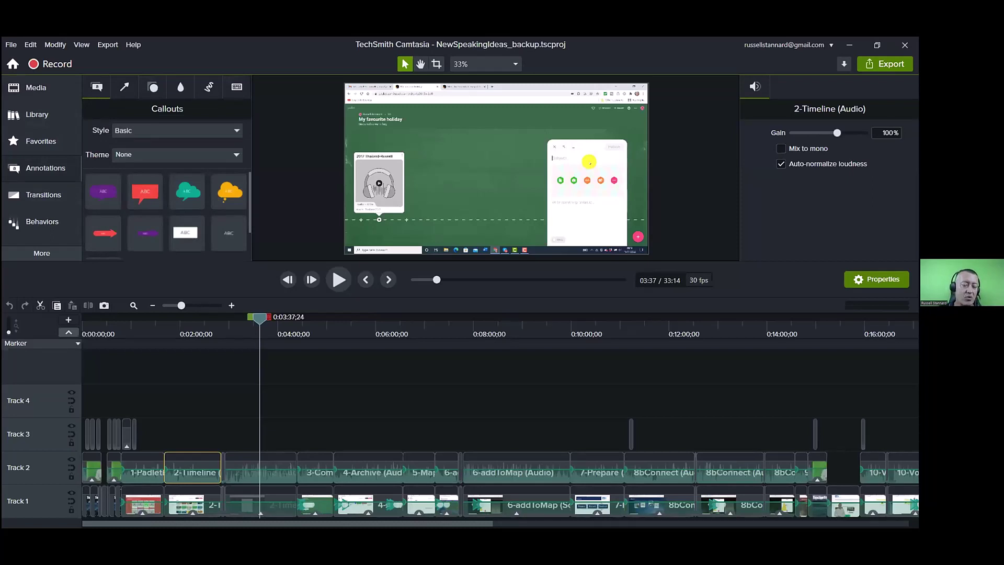
{"action": "left_click", "coordinate": [209, 88]}
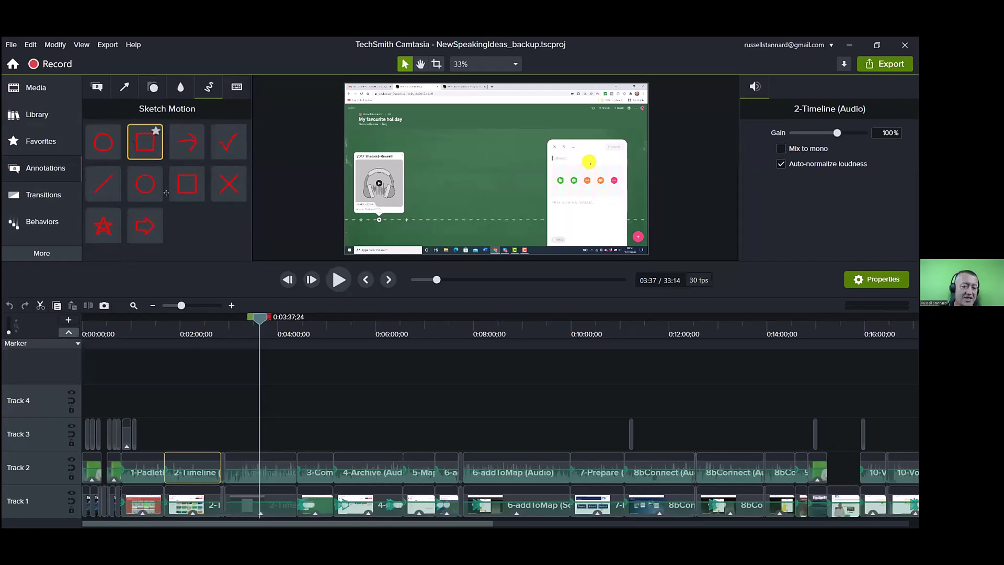
{"action": "mouse_move", "coordinate": [526, 149]}
{"action": "left_mouse_down"}
{"action": "mouse_move", "coordinate": [523, 166]}
{"action": "mouse_move", "coordinate": [582, 169]}
{"action": "left_mouse_up"}
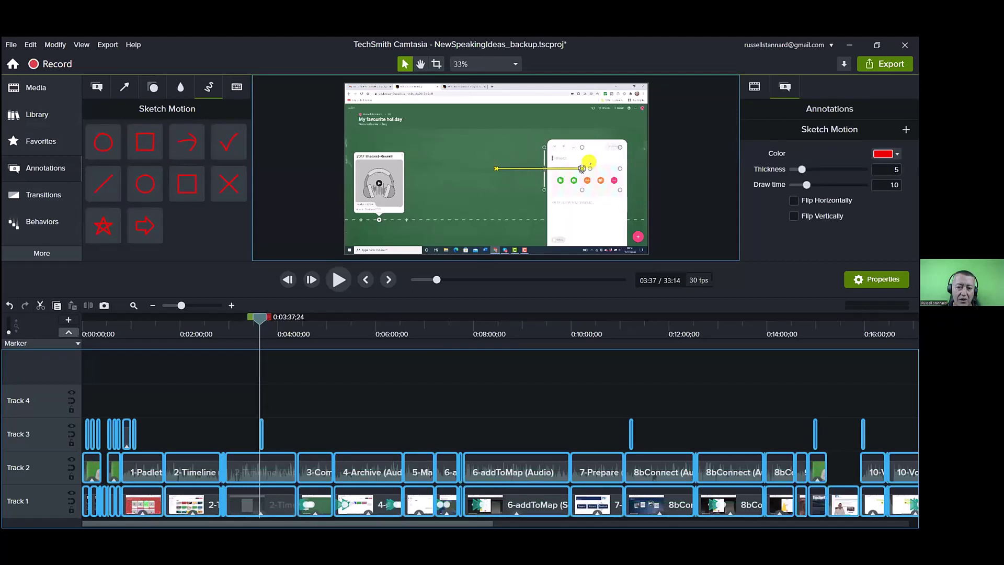
{"action": "left_click", "coordinate": [497, 192]}
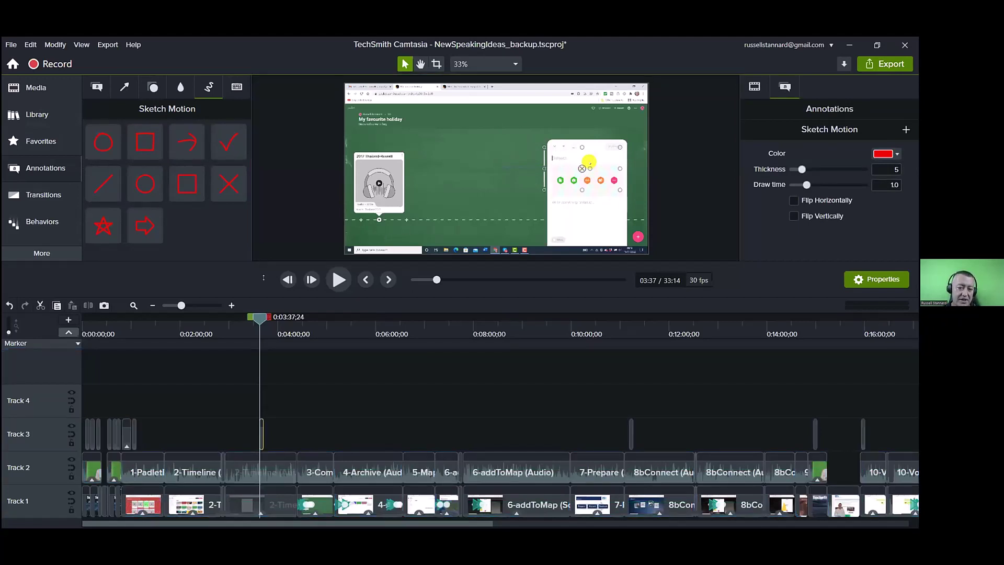
Enlarge the preview and play the rectangle's drawing animation, pausing at about 3:39.
{"action": "left_click_drag", "start_coordinate": [264, 278], "coordinate": [264, 343]}
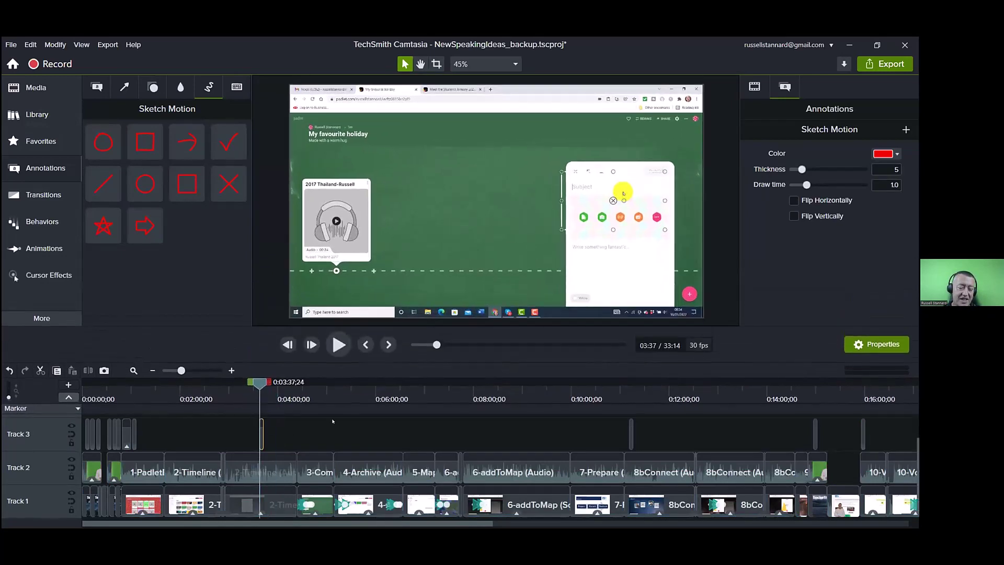
{"action": "left_click", "coordinate": [339, 344]}
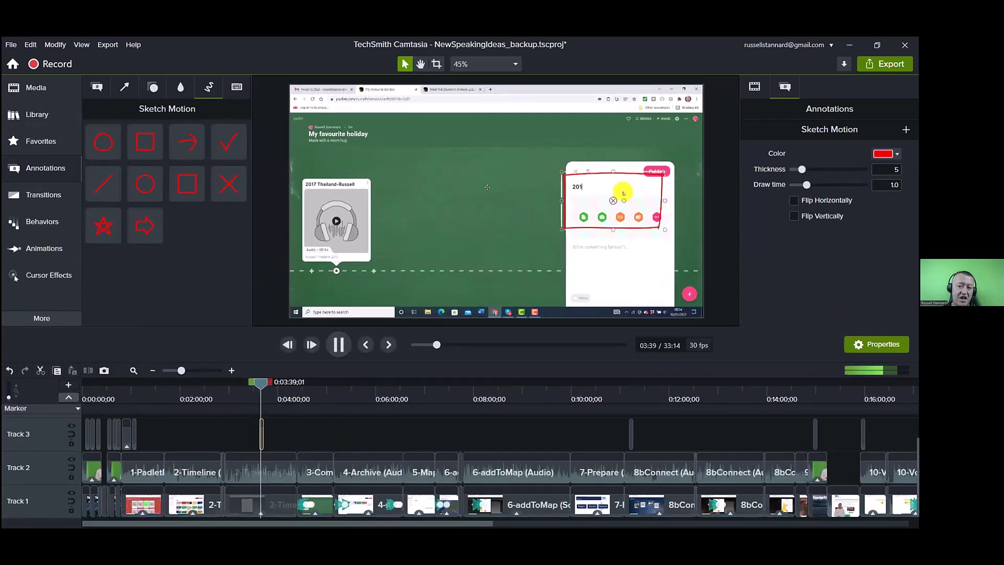
{"action": "left_click", "coordinate": [339, 344]}
Enlarge and reposition the sketch rectangle so it frames the upper part of the post form, including the Publish button.
{"action": "left_click_drag", "start_coordinate": [587, 200], "coordinate": [597, 201]}
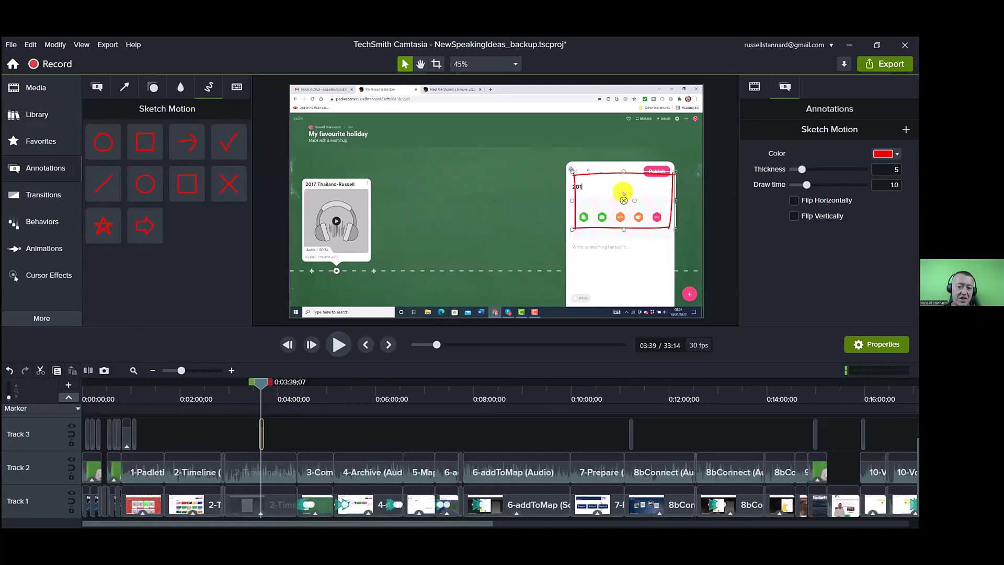
{"action": "left_click_drag", "start_coordinate": [572, 171], "coordinate": [544, 151]}
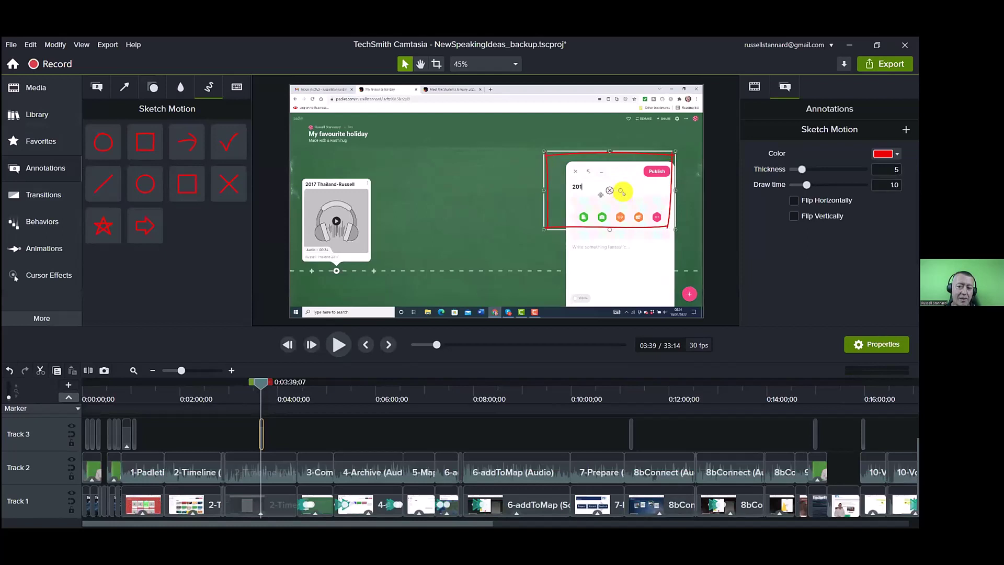
{"action": "left_click_drag", "start_coordinate": [649, 203], "coordinate": [661, 199]}
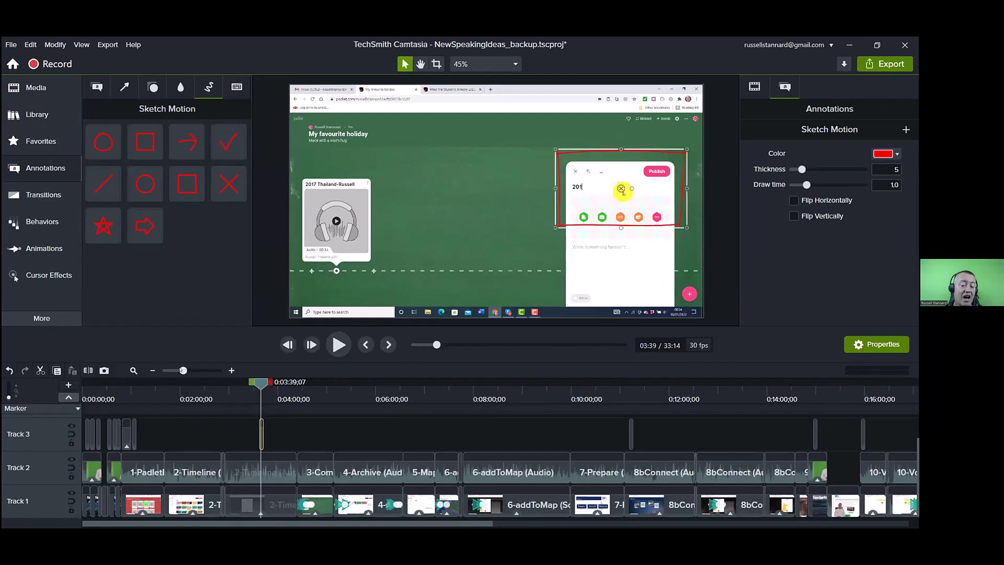
Magnify the timeline around the sketch rectangle's clip and recolor the rectangle bright green (#00FF24).
{"action": "left_click_drag", "start_coordinate": [181, 370], "coordinate": [192, 370]}
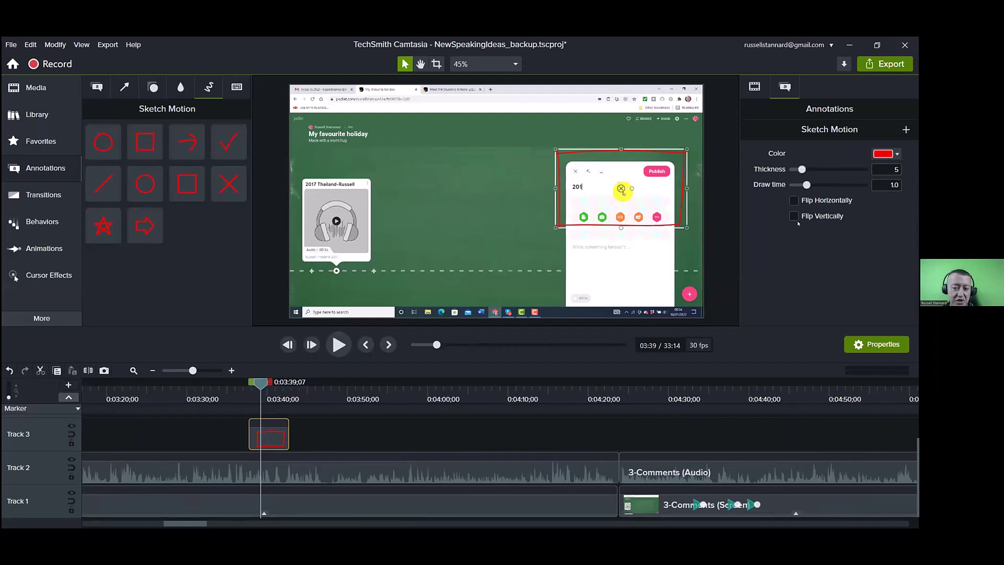
{"action": "left_click", "coordinate": [897, 155]}
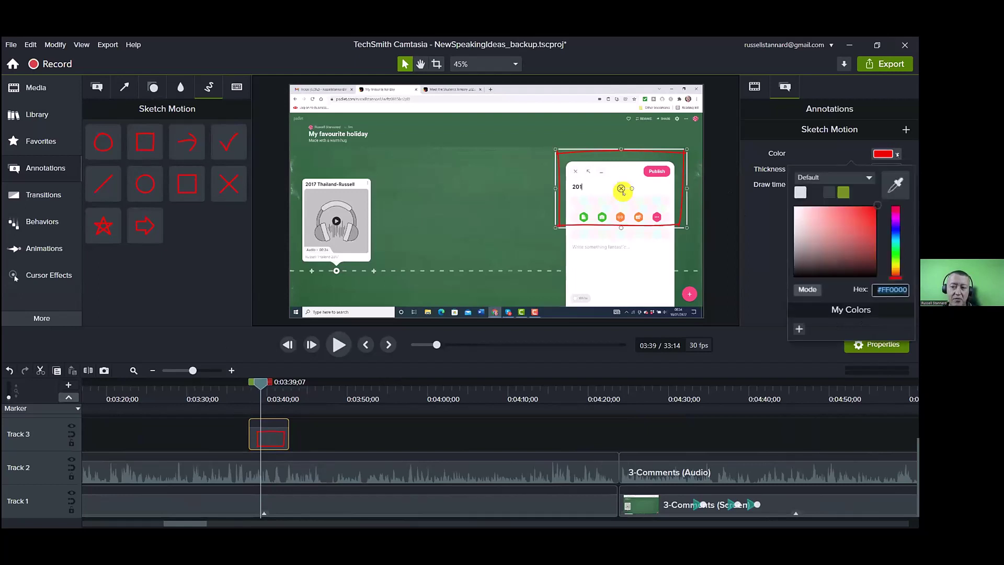
{"action": "left_click", "coordinate": [897, 253]}
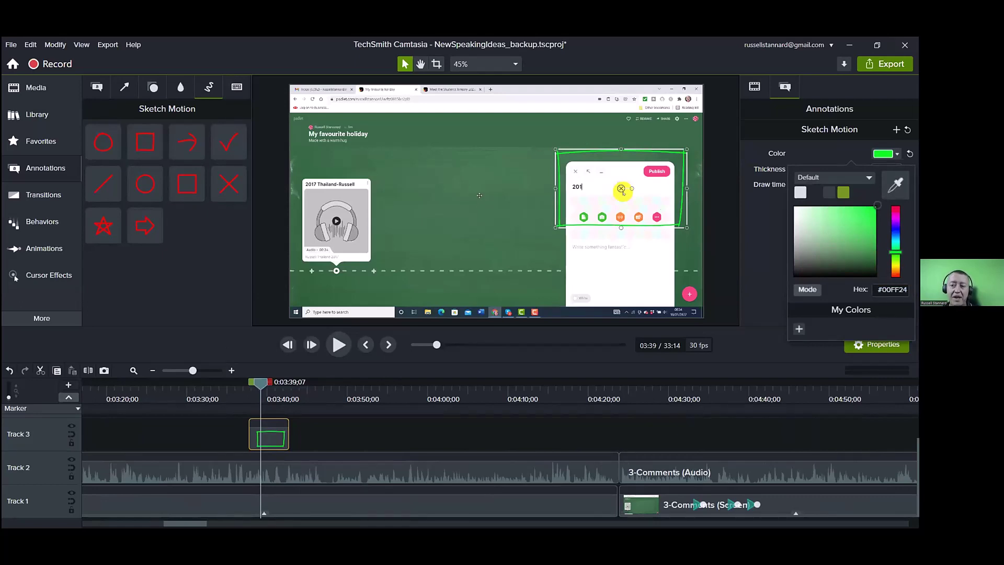
{"action": "left_click", "coordinate": [479, 199]}
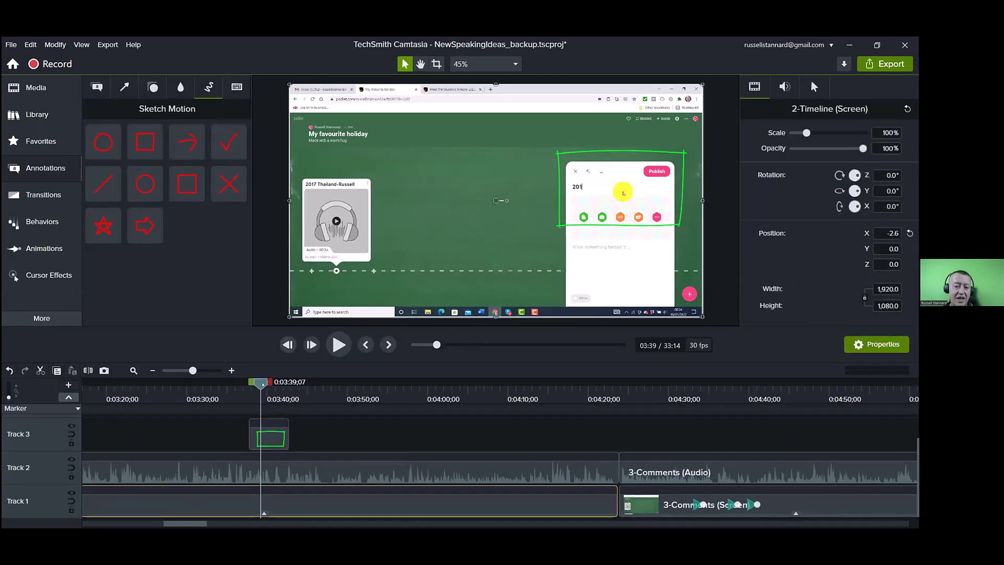
Extend the green sketch rectangle's clip on Track 3 so it ends at about 0:03:50.
{"action": "left_click_drag", "start_coordinate": [260, 383], "coordinate": [233, 382]}
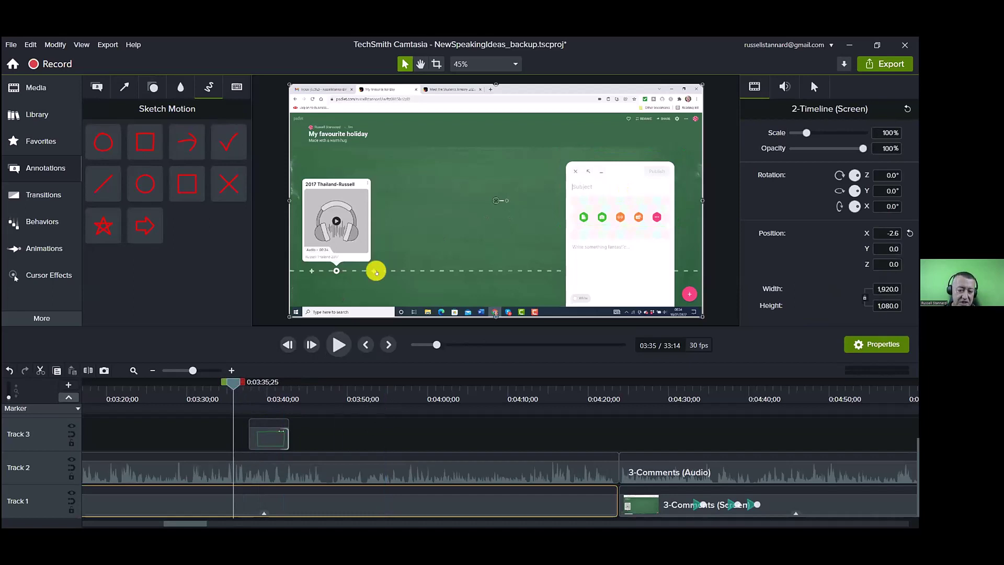
{"action": "left_click", "coordinate": [282, 428]}
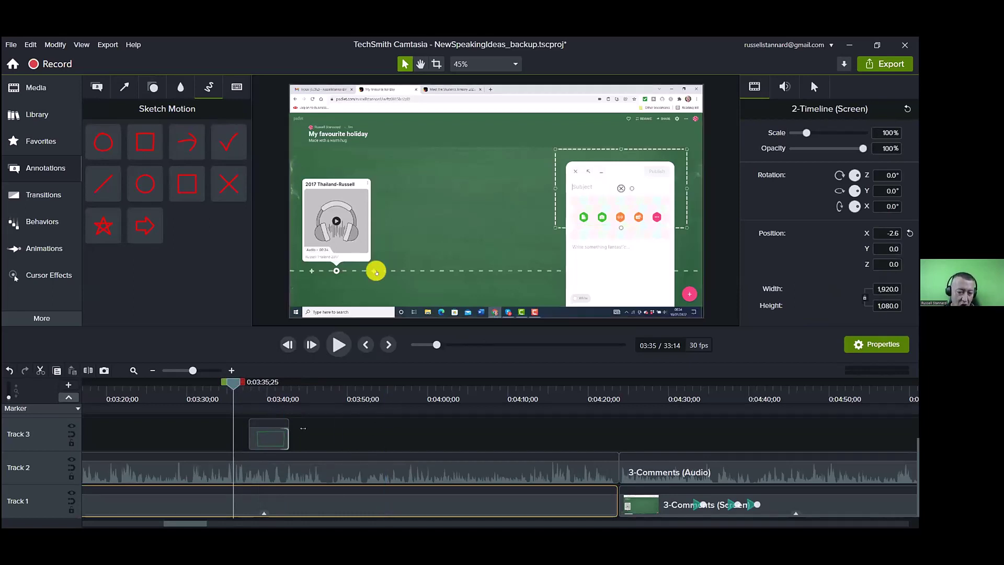
{"action": "left_click_drag", "start_coordinate": [288, 434], "coordinate": [346, 434]}
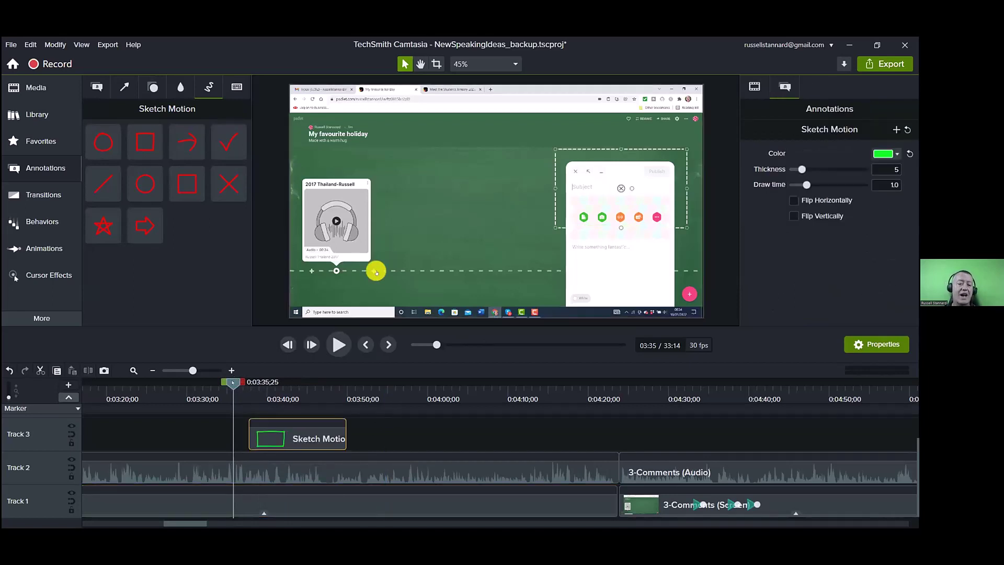
Set the sketch rectangle's thickness to 14 and play its animation from 0:03:35;22, pausing at about 3:47.
{"action": "left_click_drag", "start_coordinate": [233, 382], "coordinate": [336, 418]}
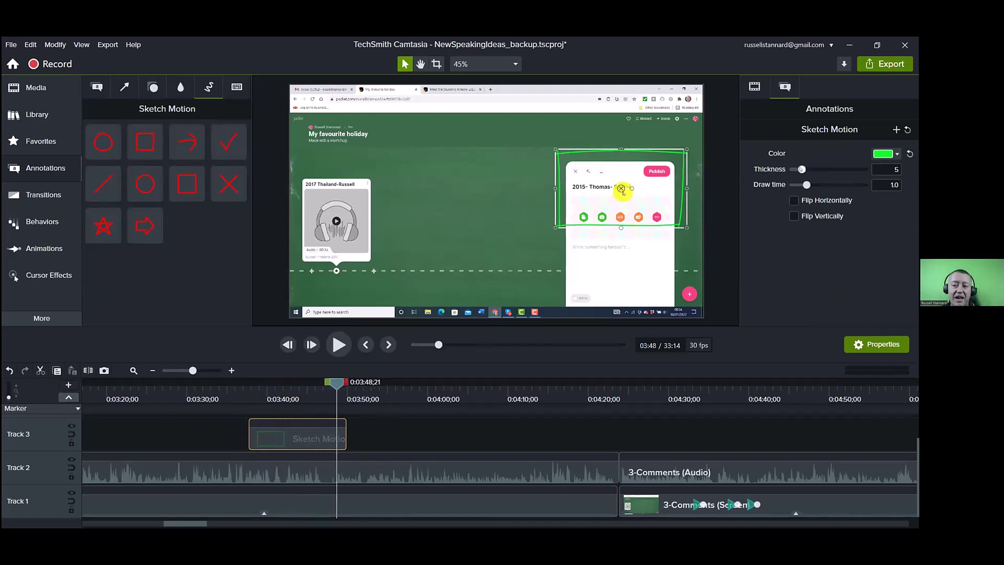
{"action": "left_click_drag", "start_coordinate": [804, 169], "coordinate": [846, 178]}
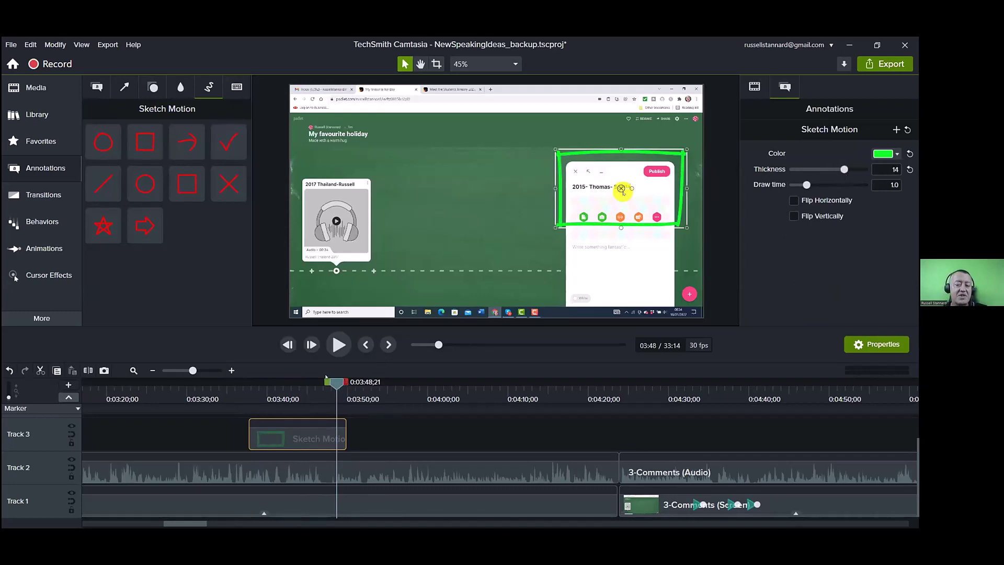
{"action": "left_click_drag", "start_coordinate": [335, 383], "coordinate": [232, 383]}
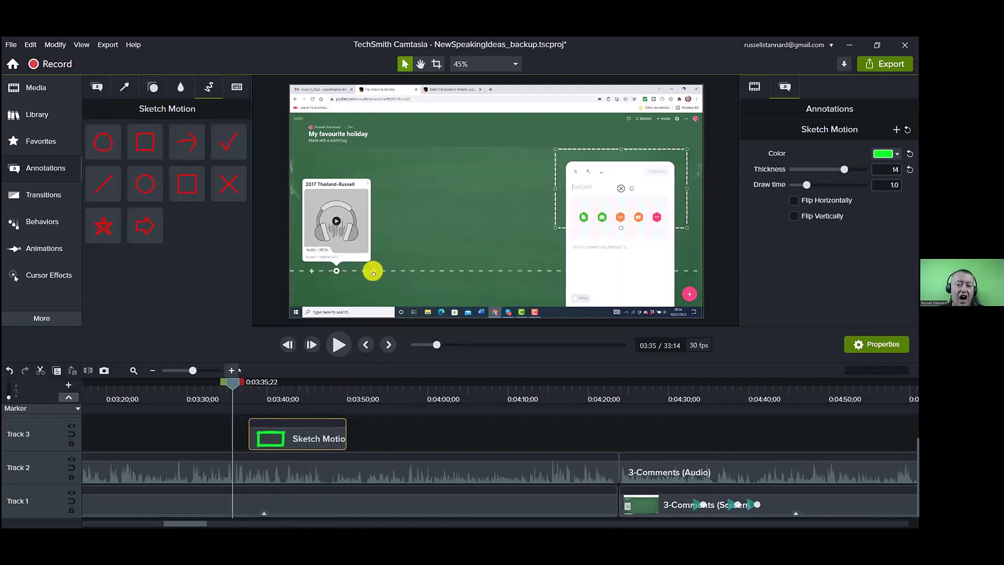
{"action": "left_click", "coordinate": [340, 344]}
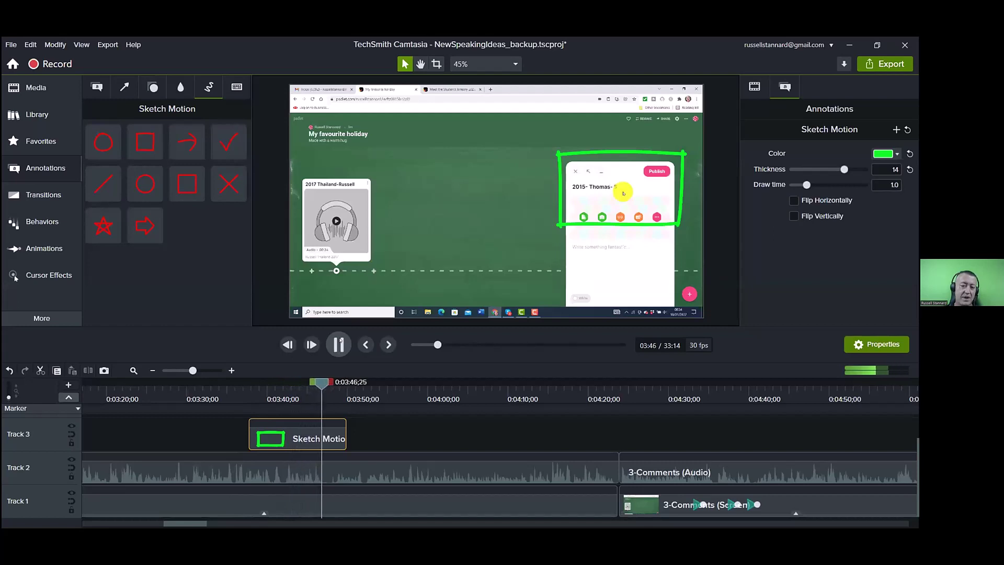
{"action": "left_click", "coordinate": [339, 344]}
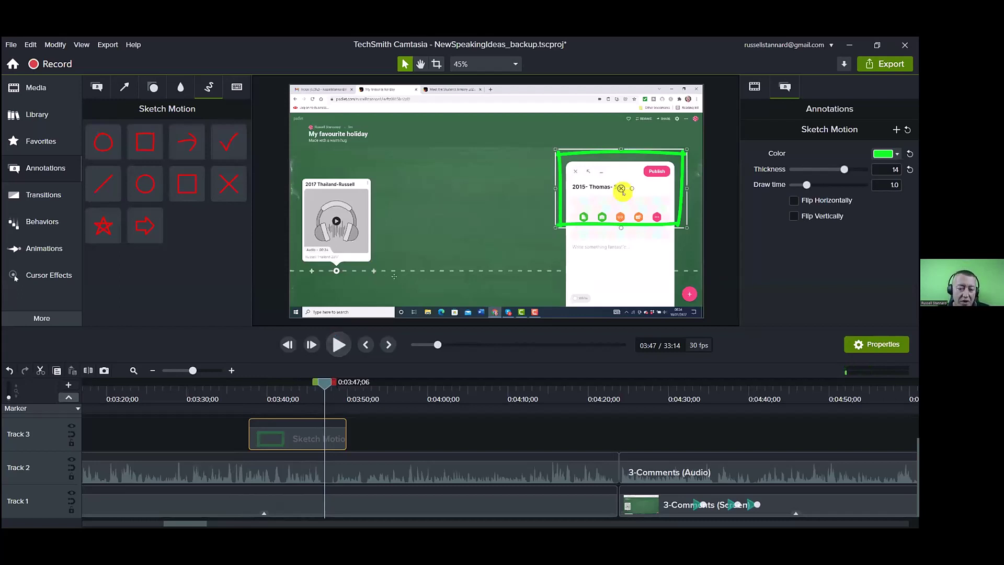
Add a 172% Zoom-n-Pan animation on the Audio booth dialog at 0:03:58;23.
{"action": "left_click_drag", "start_coordinate": [324, 384], "coordinate": [416, 408]}
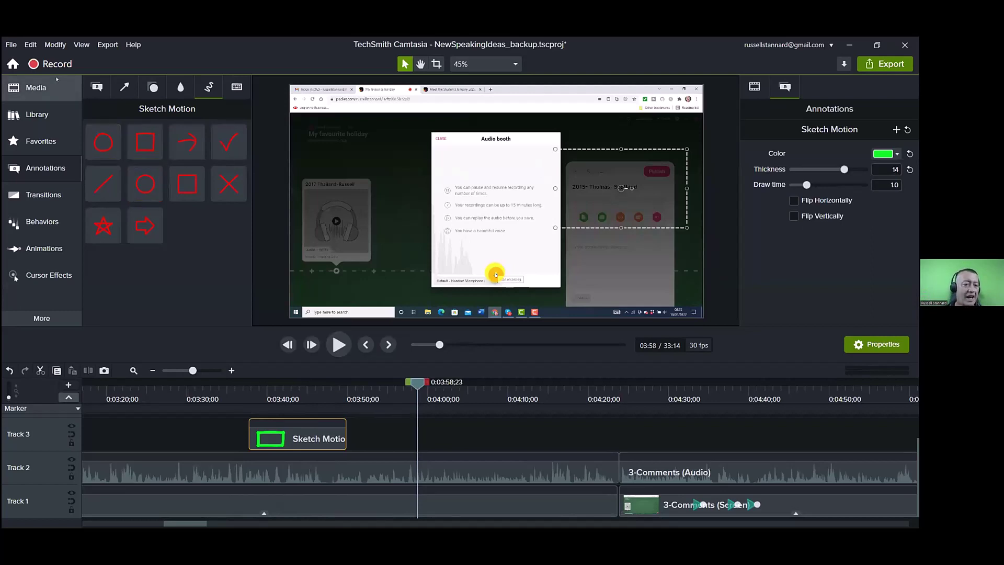
{"action": "left_click", "coordinate": [40, 250]}
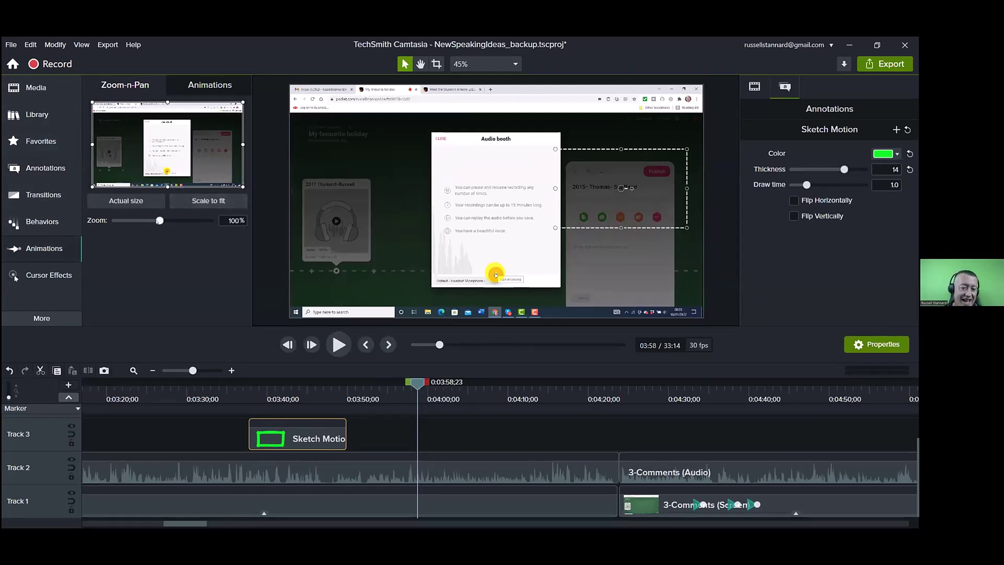
{"action": "left_click_drag", "start_coordinate": [159, 220], "coordinate": [195, 229]}
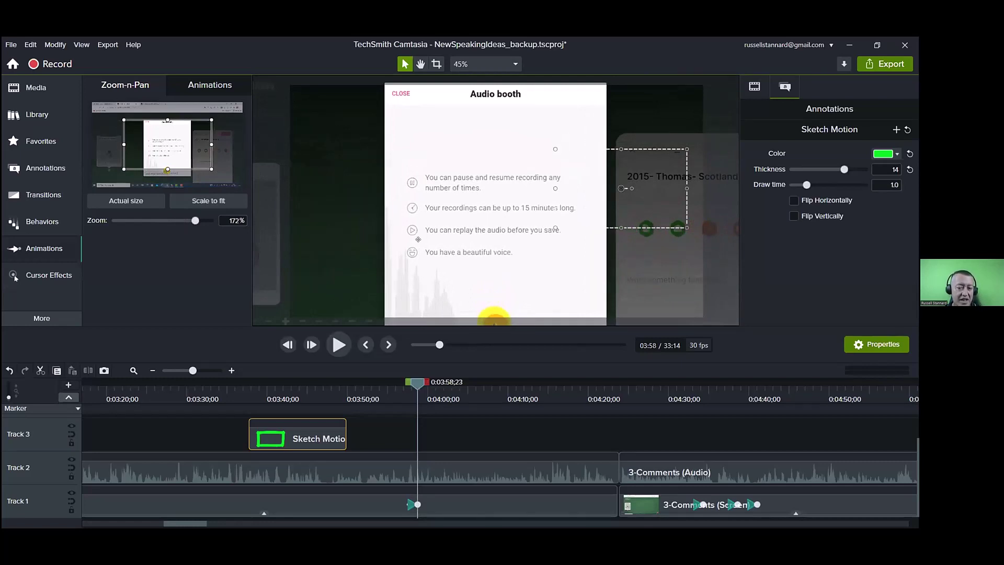
Play on to 0:04:04;28 and add a scale-to-fit zoom animation there to return to the full screen.
{"action": "left_click", "coordinate": [338, 345]}
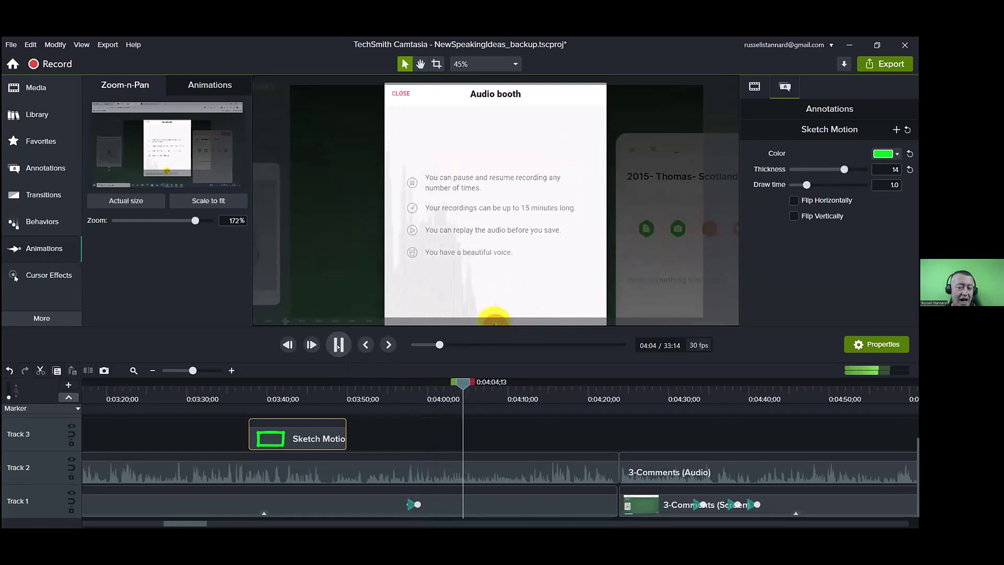
{"action": "left_click", "coordinate": [338, 344]}
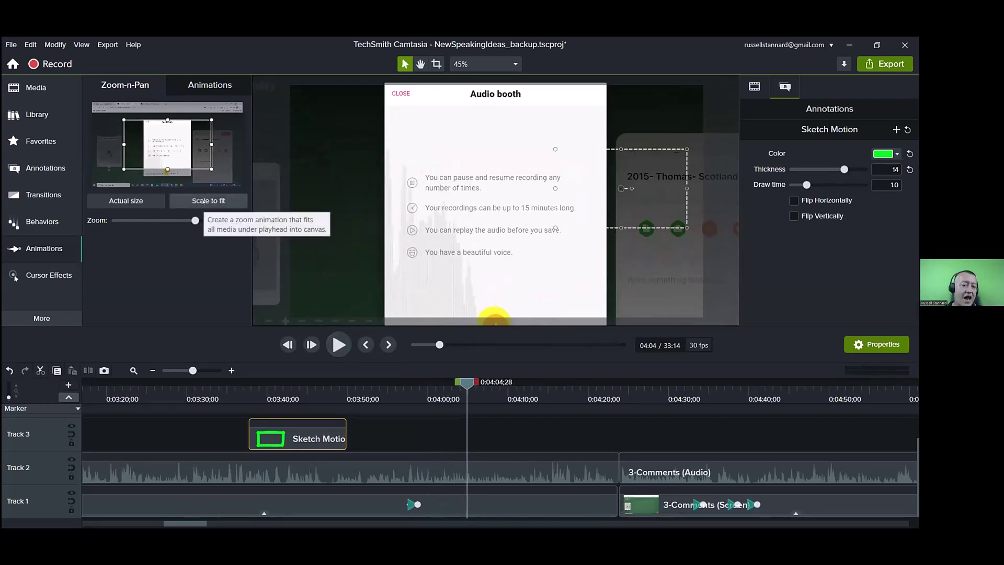
{"action": "left_click", "coordinate": [203, 201]}
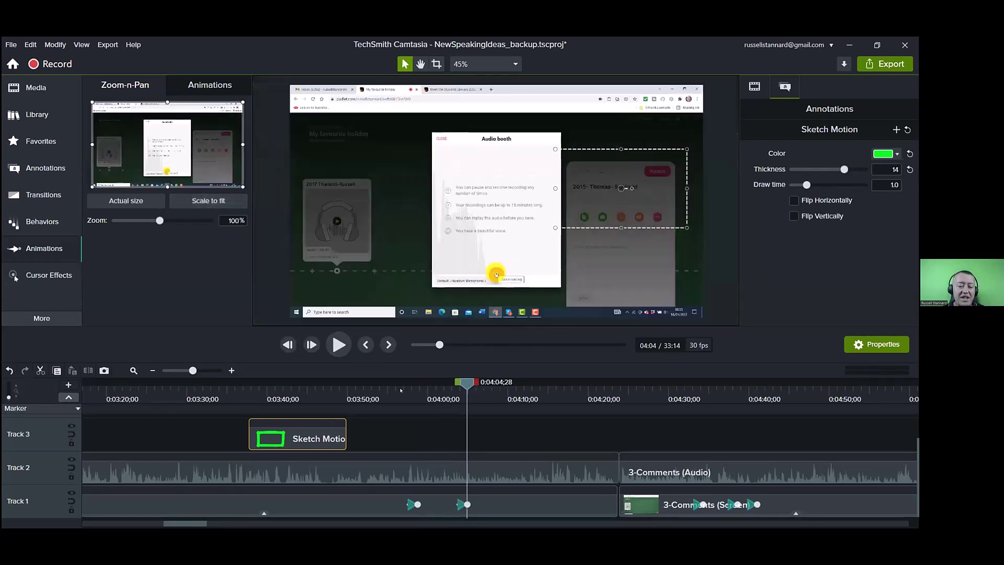
Enlarge the preview and play the Audio booth zoom-in from 0:03:52;24, pausing at about 3:59.
{"action": "left_click_drag", "start_coordinate": [467, 381], "coordinate": [369, 370]}
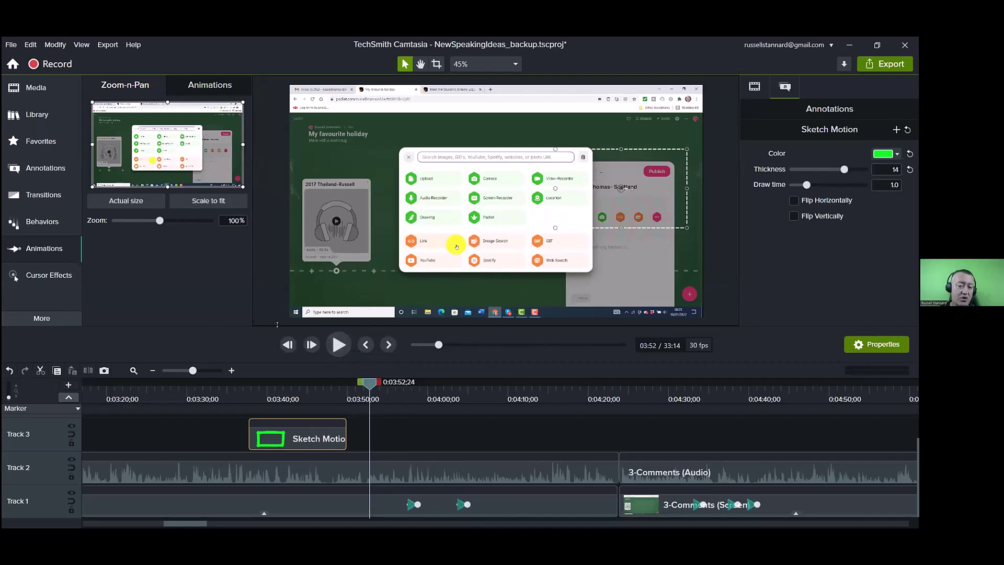
{"action": "left_click_drag", "start_coordinate": [277, 324], "coordinate": [264, 372]}
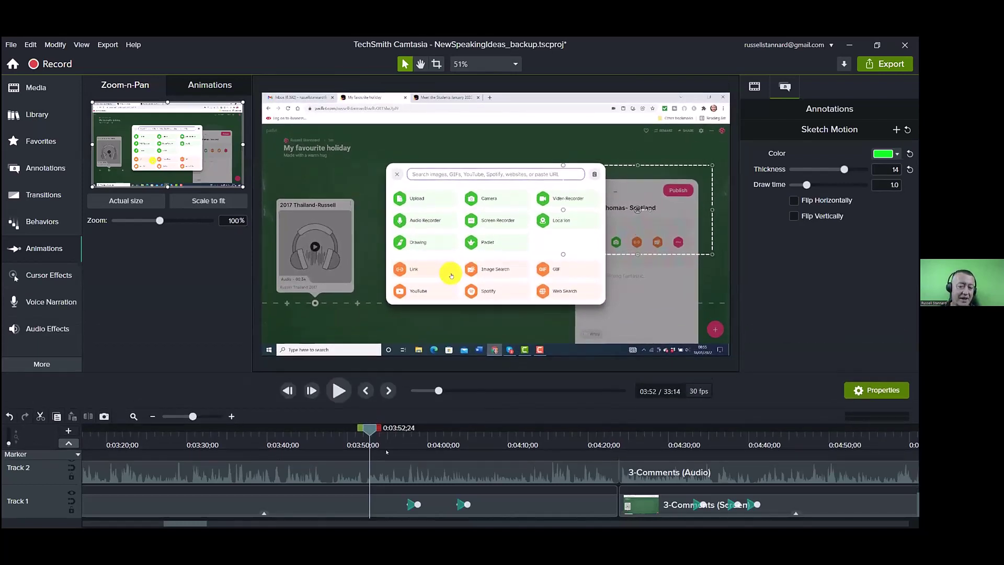
{"action": "left_click", "coordinate": [339, 391]}
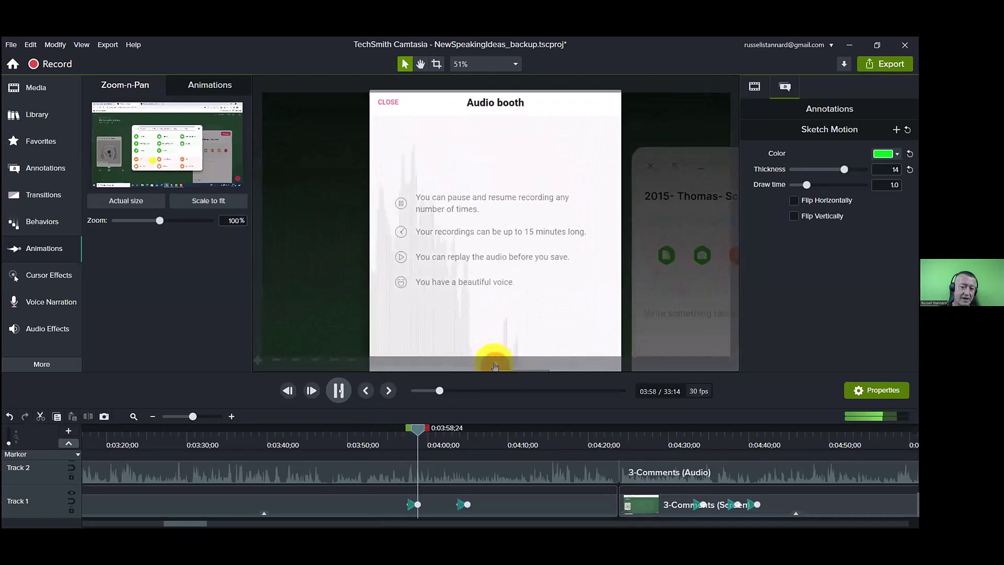
{"action": "left_click", "coordinate": [339, 391]}
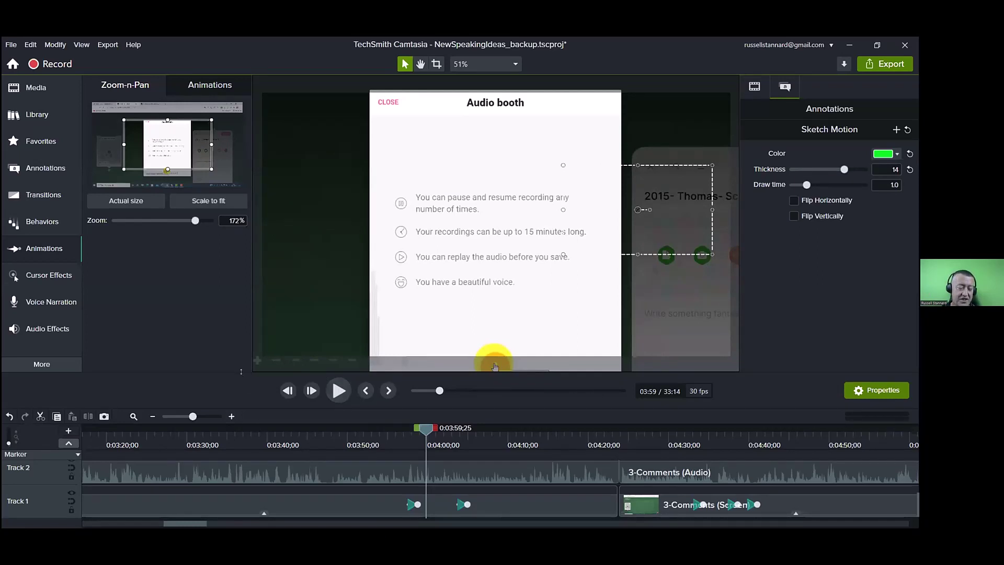
Give the timeline more height and scrub ahead to 0:04:49;15, returning to 0:04:11;08.
{"action": "left_click_drag", "start_coordinate": [241, 371], "coordinate": [245, 264]}
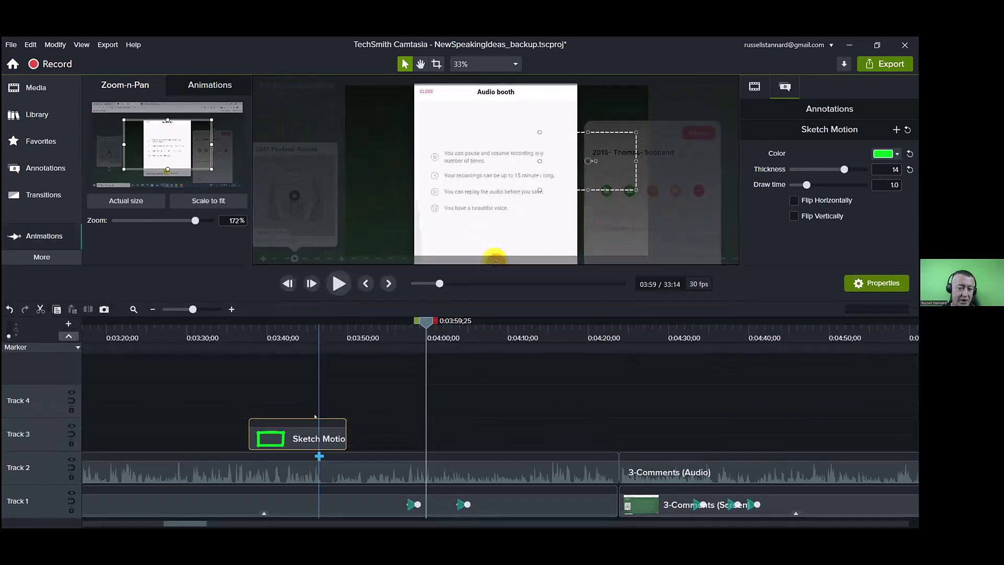
{"action": "left_click_drag", "start_coordinate": [425, 321], "coordinate": [472, 321]}
{"action": "left_click_drag", "start_coordinate": [494, 354], "coordinate": [825, 478]}
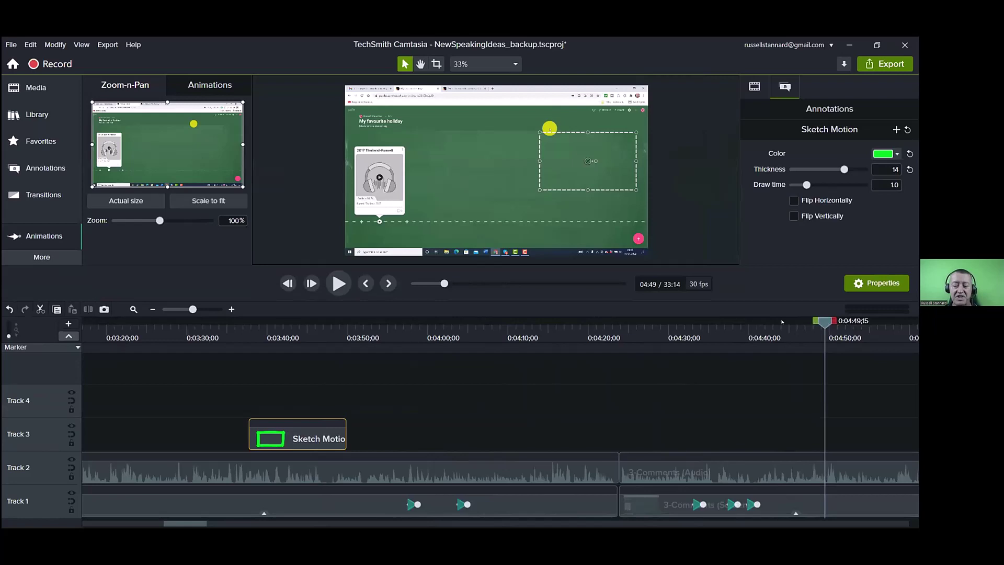
{"action": "left_click_drag", "start_coordinate": [782, 321], "coordinate": [517, 345]}
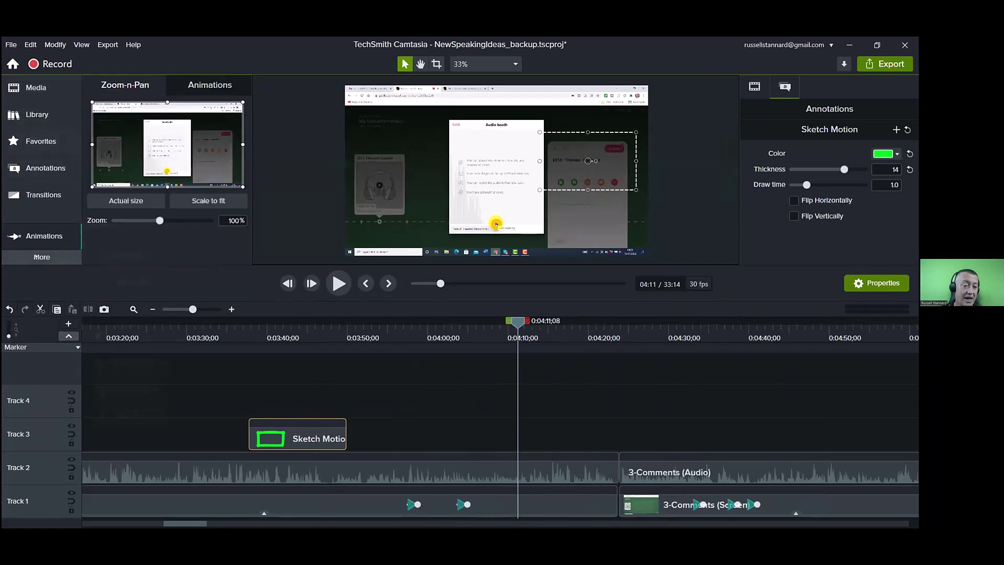
Show the available cursor effects and the cursor properties of the 2-Timeline screen recording on Track 1.
{"action": "left_click", "coordinate": [56, 261]}
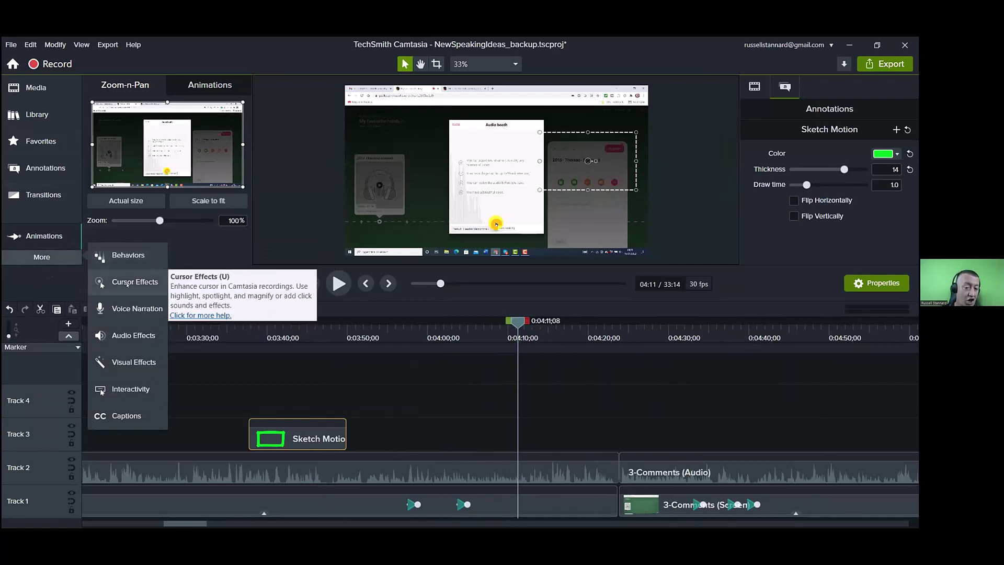
{"action": "left_click", "coordinate": [127, 283]}
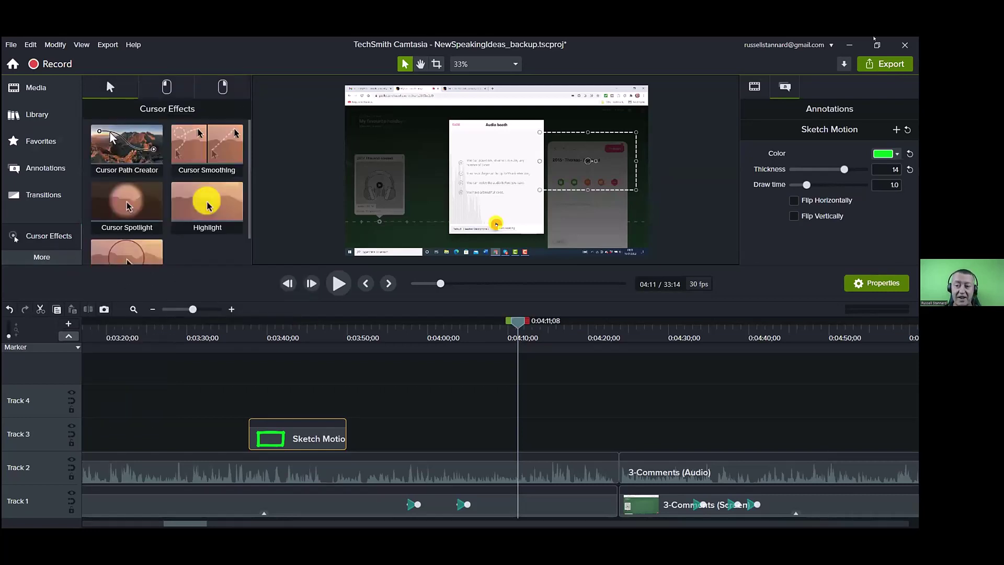
{"action": "left_click", "coordinate": [539, 193]}
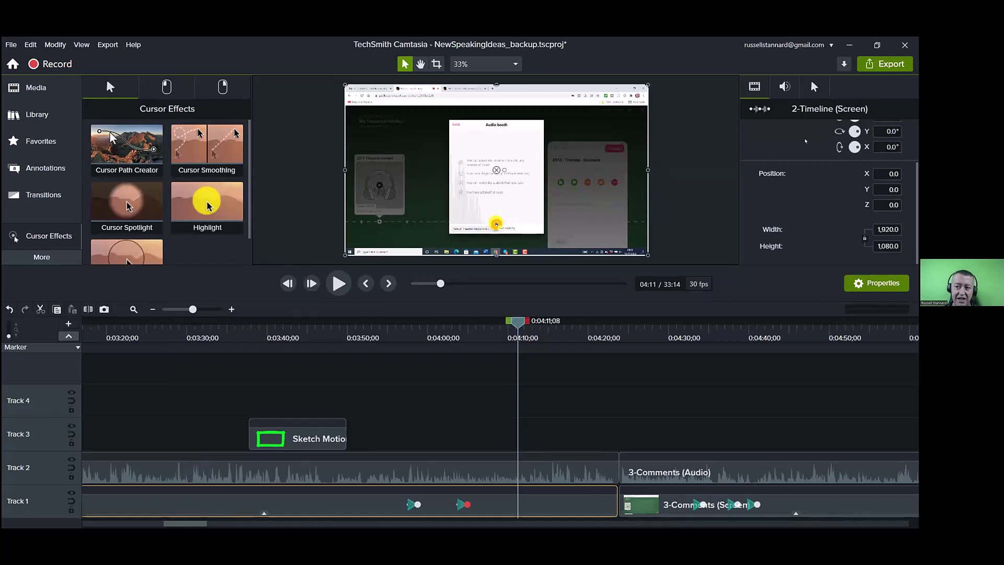
{"action": "left_click", "coordinate": [814, 86]}
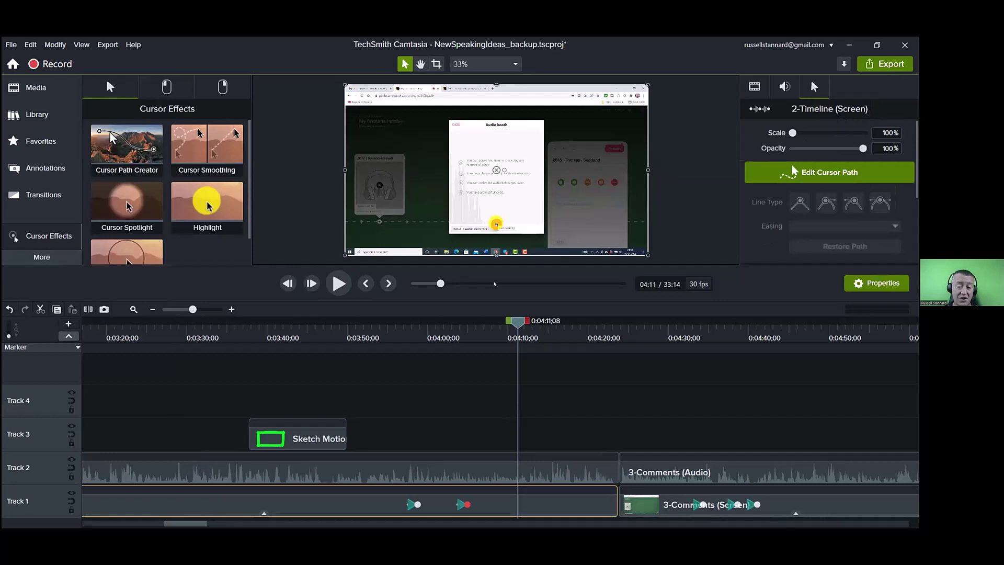
Scrub back to 0:02:25;01, shrink the timeline scale to fit the whole project, and return to its start.
{"action": "left_click_drag", "start_coordinate": [494, 322], "coordinate": [252, 323]}
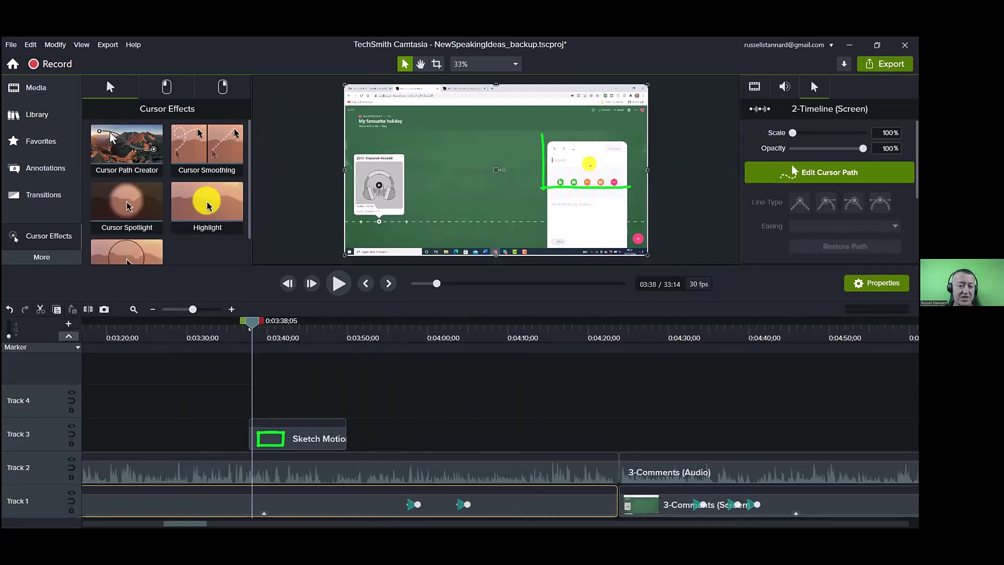
{"action": "left_click_drag", "start_coordinate": [252, 321], "coordinate": [84, 323]}
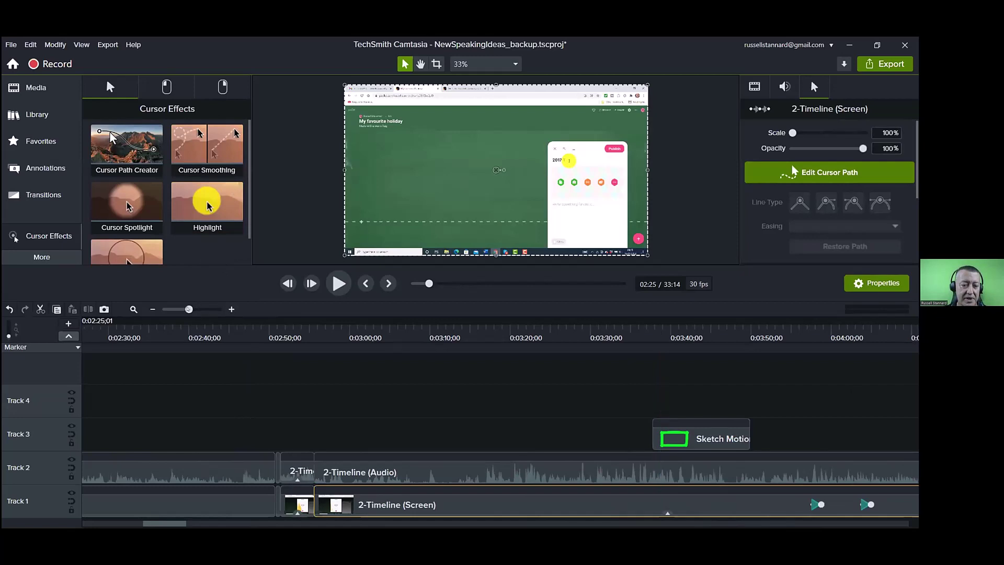
{"action": "left_click_drag", "start_coordinate": [193, 308], "coordinate": [176, 308]}
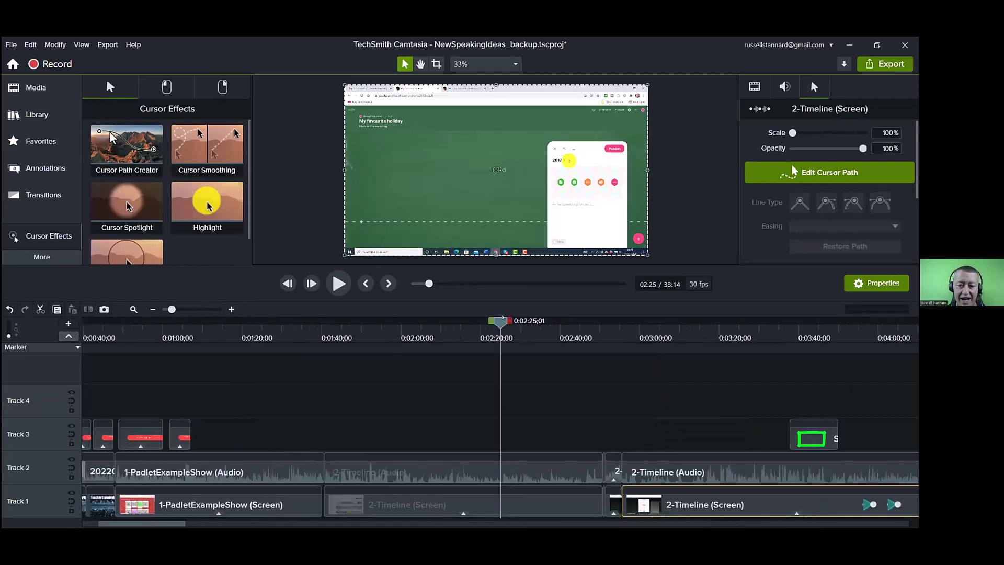
{"action": "left_click", "coordinate": [153, 309]}
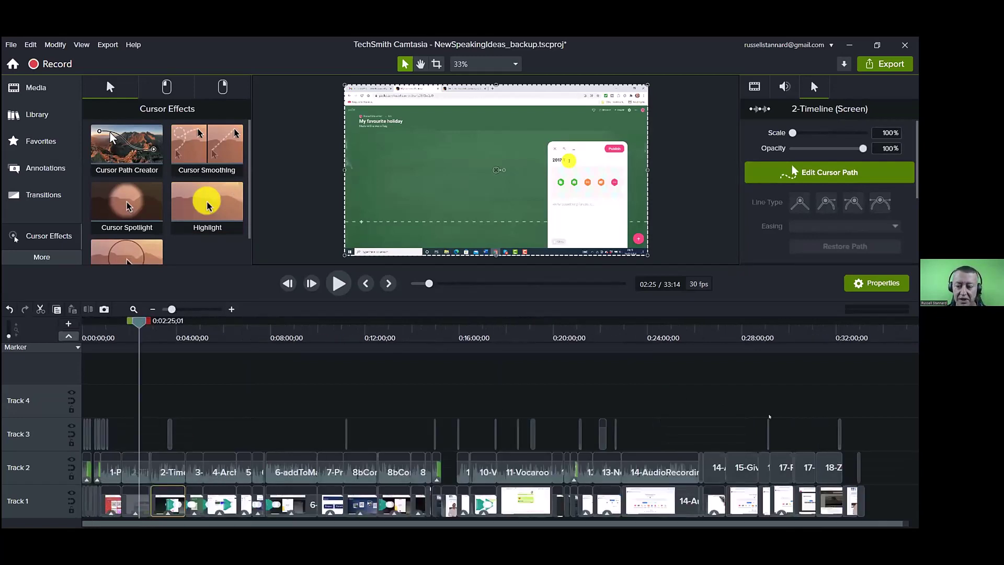
{"action": "left_click_drag", "start_coordinate": [138, 321], "coordinate": [322, 321]}
{"action": "key", "text": "ctrl+Home"}
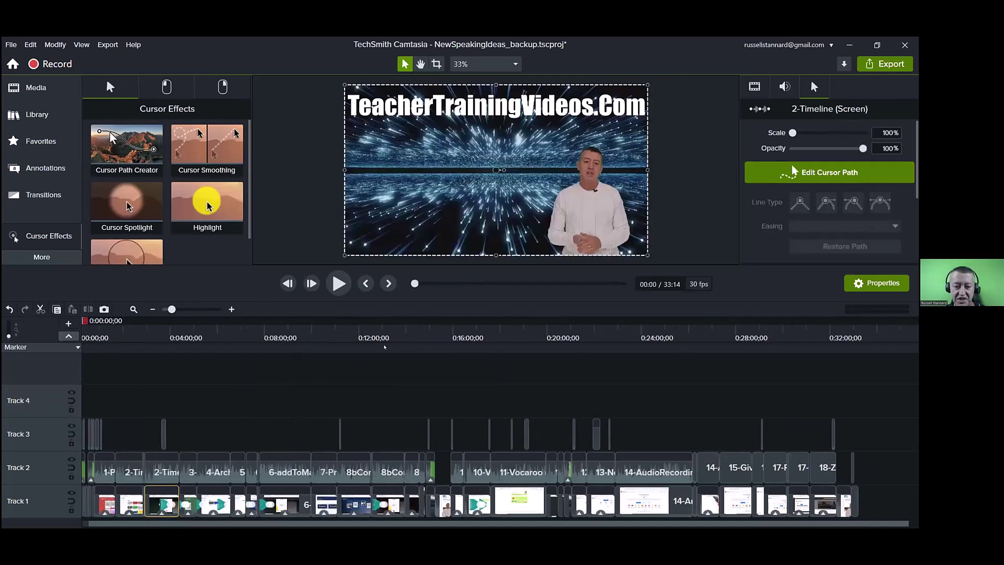
Add the 2-Timeline.trec recording from the media bin after the project's last clip, on Tracks 1 and 2.
{"action": "left_click", "coordinate": [860, 321]}
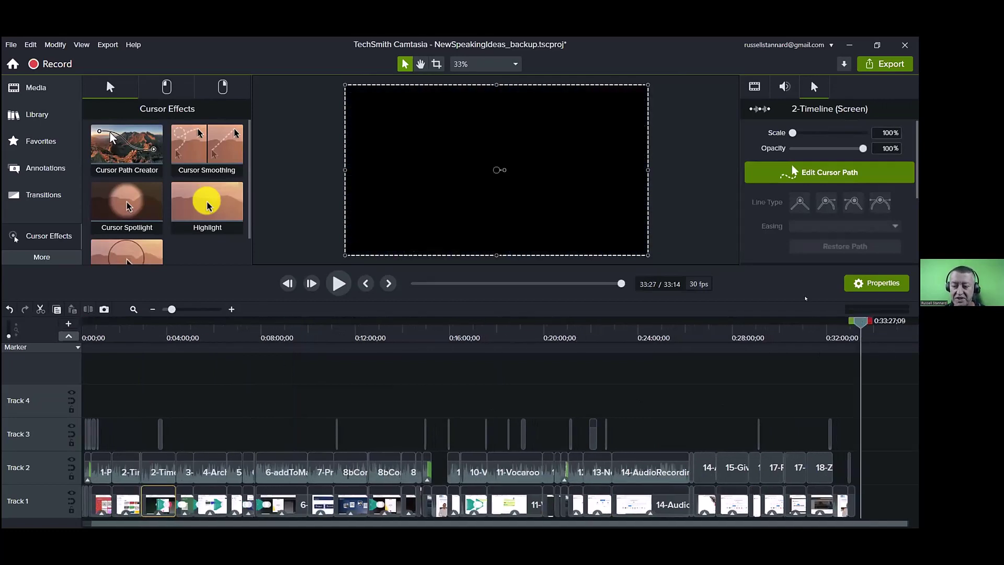
{"action": "left_click_drag", "start_coordinate": [860, 321], "coordinate": [867, 321]}
{"action": "left_click", "coordinate": [33, 89]}
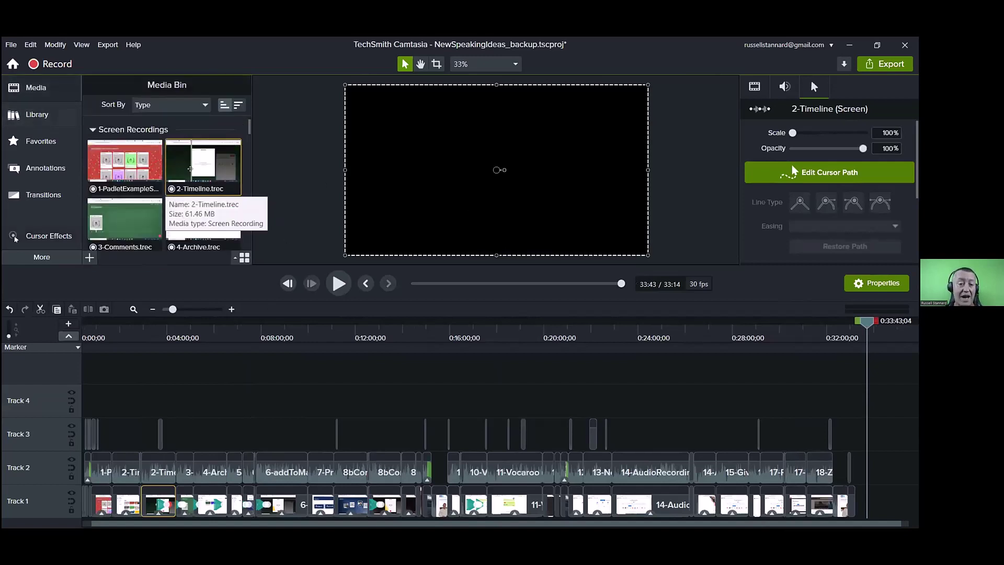
{"action": "left_click_drag", "start_coordinate": [588, 339], "coordinate": [866, 506]}
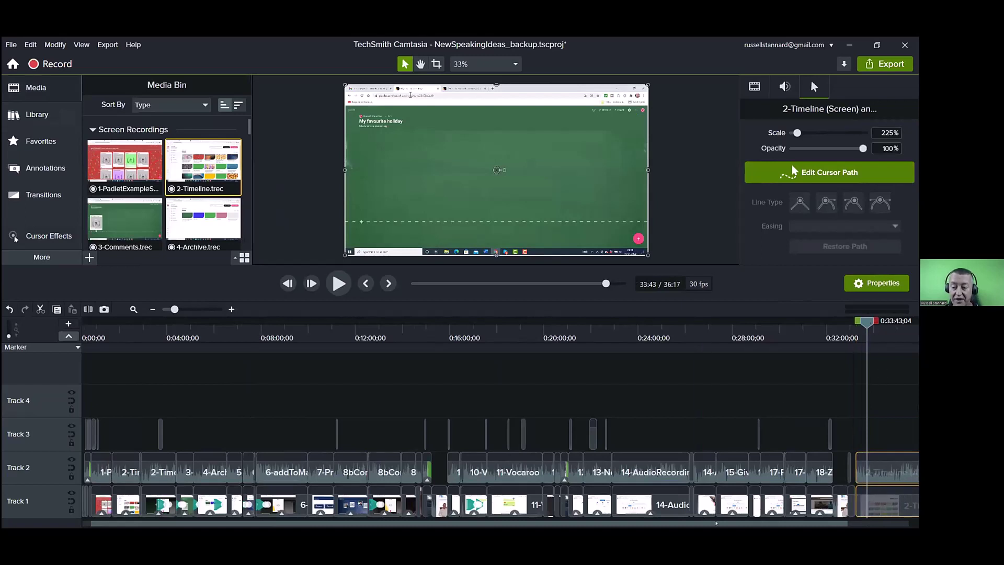
Bring the newly added 2-Timeline clip fully into view and scrub through it to 0:34:07;15.
{"action": "left_click_drag", "start_coordinate": [736, 522], "coordinate": [798, 521]}
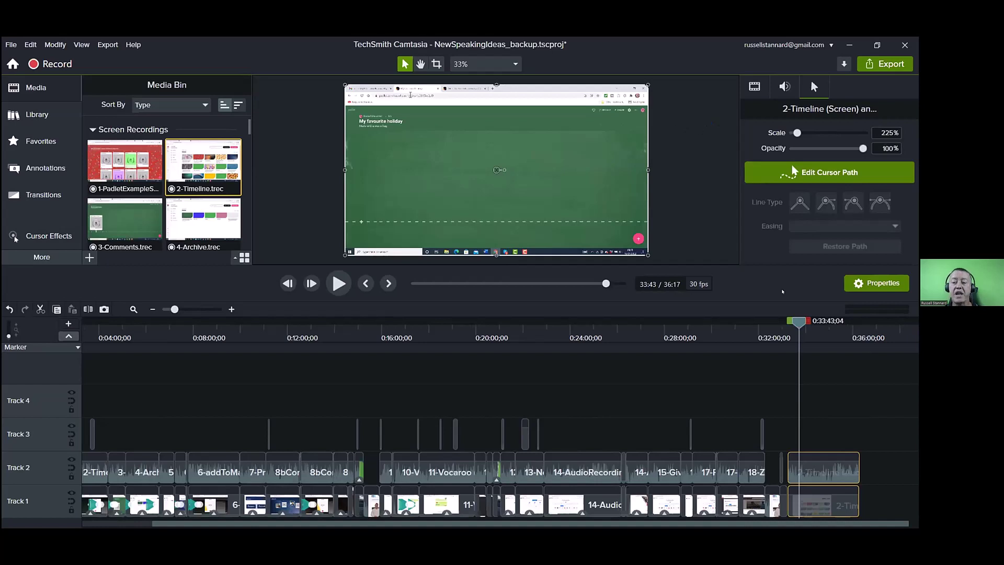
{"action": "left_click", "coordinate": [799, 316]}
{"action": "left_click_drag", "start_coordinate": [798, 320], "coordinate": [808, 321]}
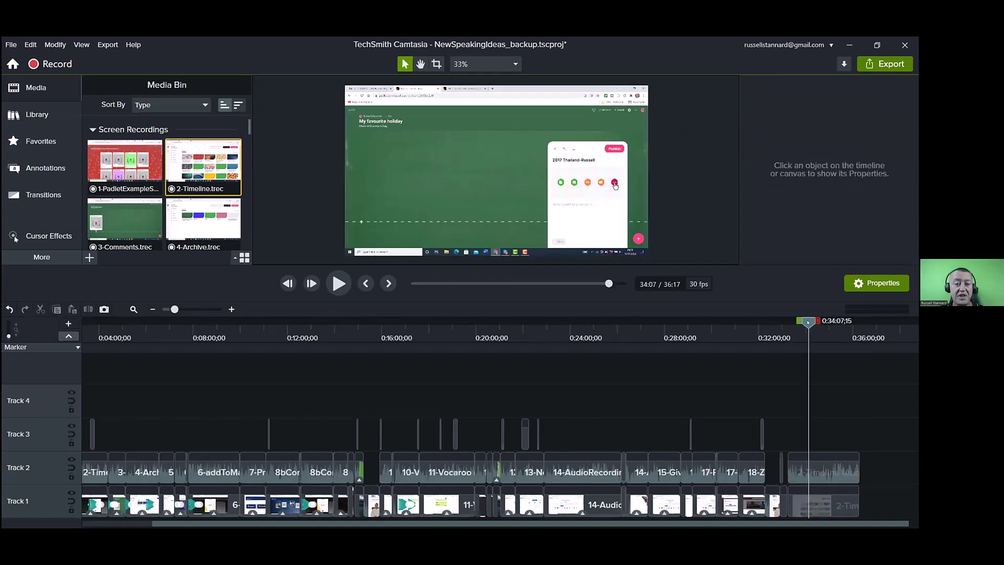
Apply the Highlight cursor effect to the newly added 2-Timeline screen recording at the project's end.
{"action": "left_click", "coordinate": [40, 238]}
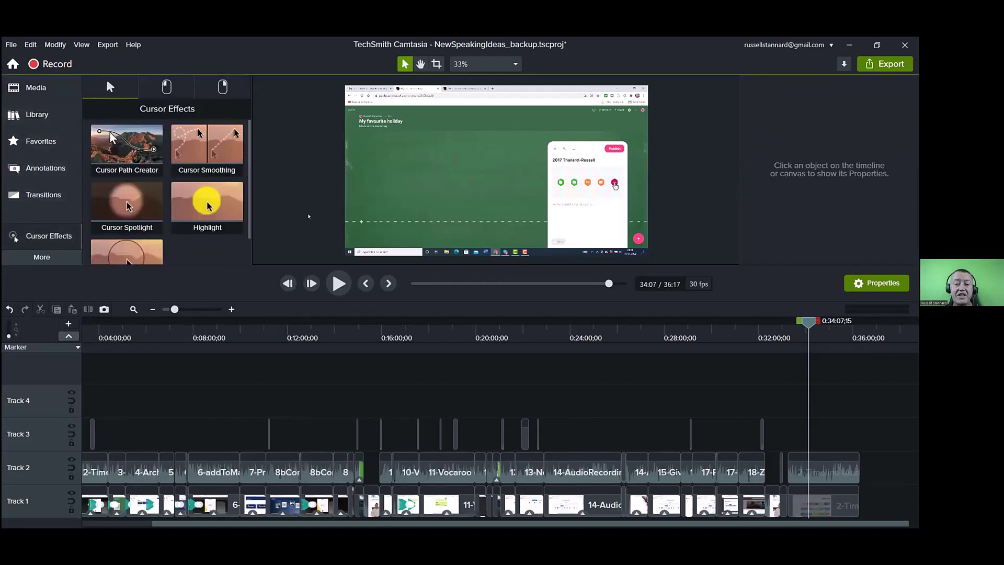
{"action": "left_click_drag", "start_coordinate": [876, 424], "coordinate": [820, 507]}
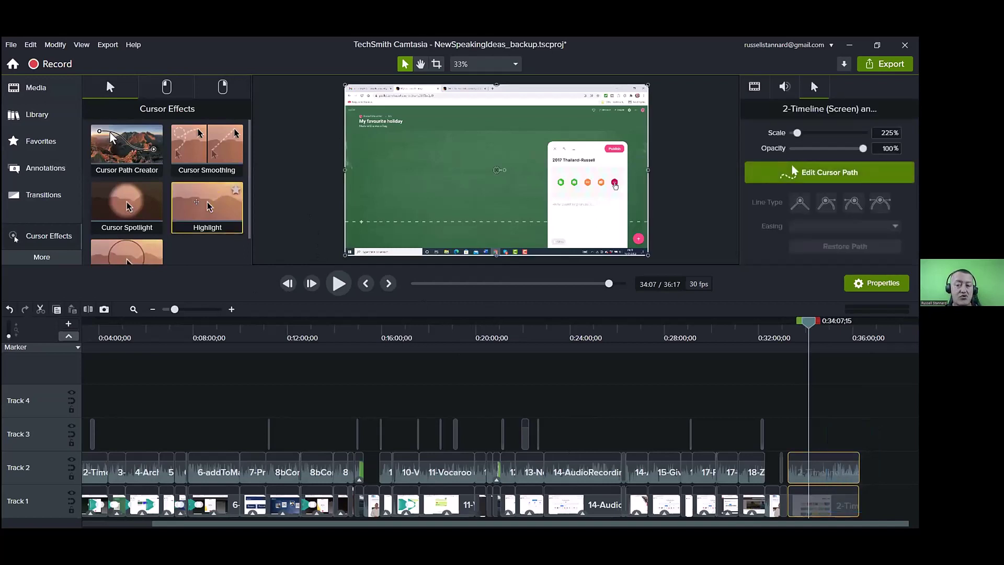
{"action": "left_click_drag", "start_coordinate": [207, 205], "coordinate": [244, 218]}
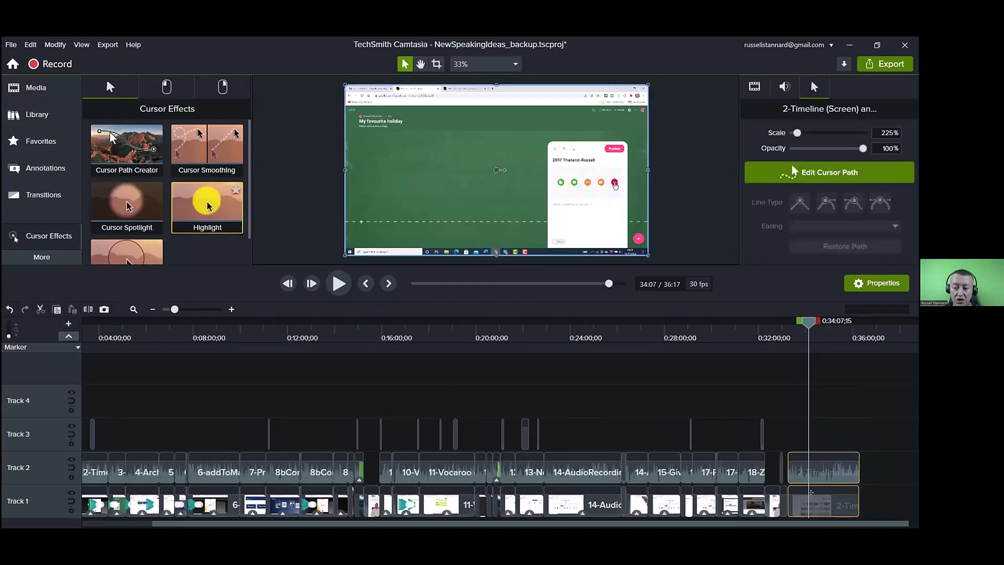
{"action": "left_click_drag", "start_coordinate": [816, 501], "coordinate": [817, 502]}
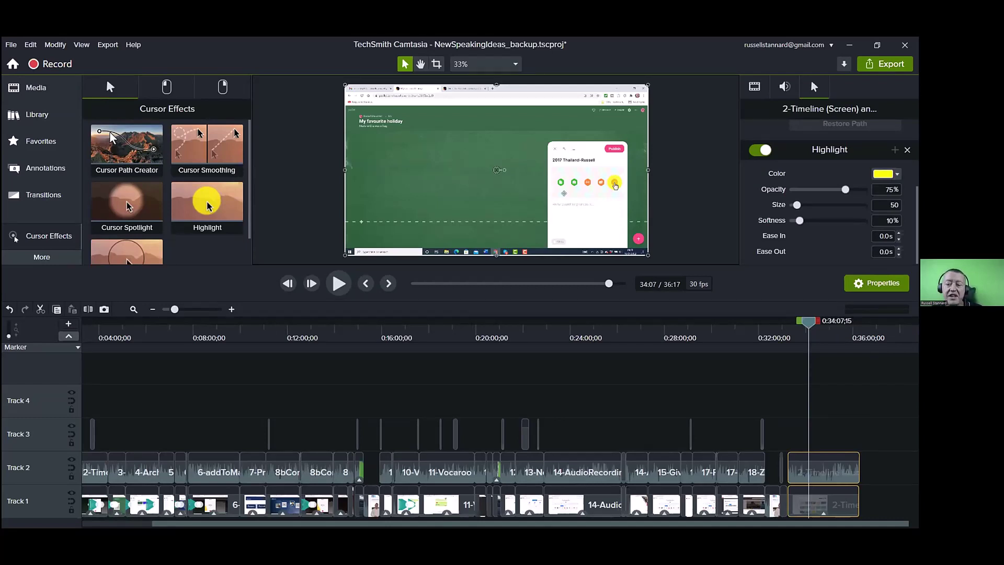
Change the cursor highlight's color to purple #5A00FF.
{"action": "left_click", "coordinate": [898, 170]}
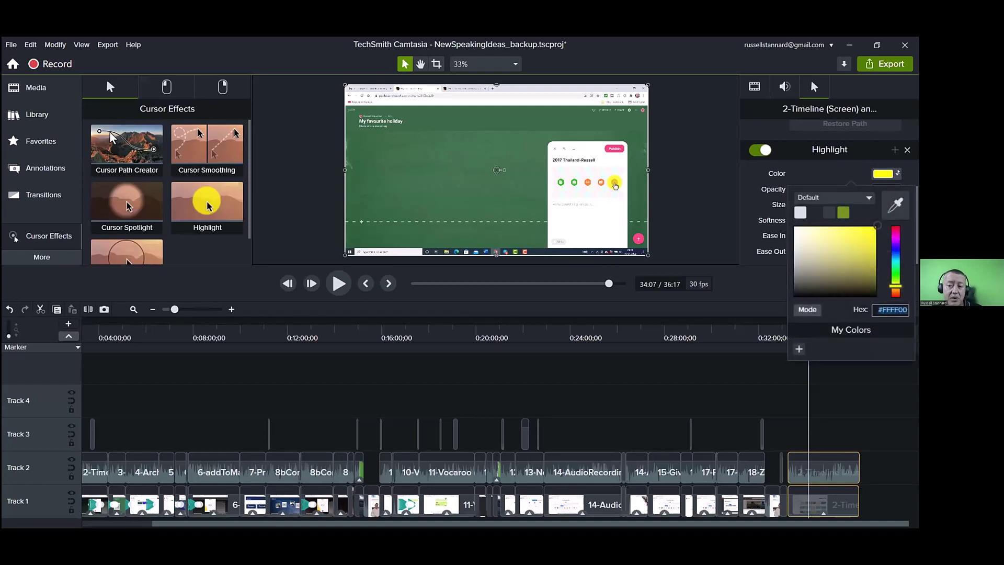
{"action": "left_click", "coordinate": [892, 247]}
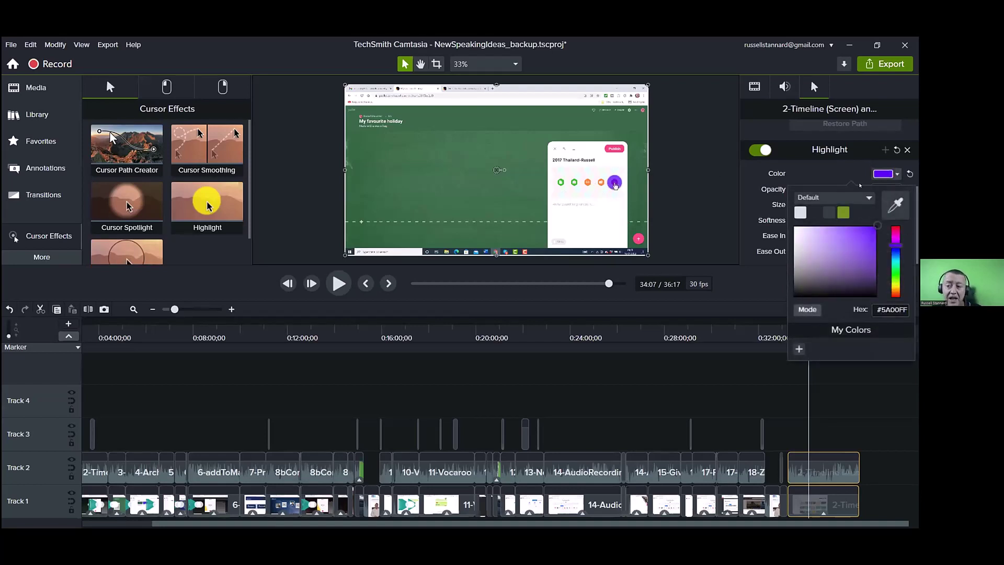
{"action": "left_click", "coordinate": [700, 178]}
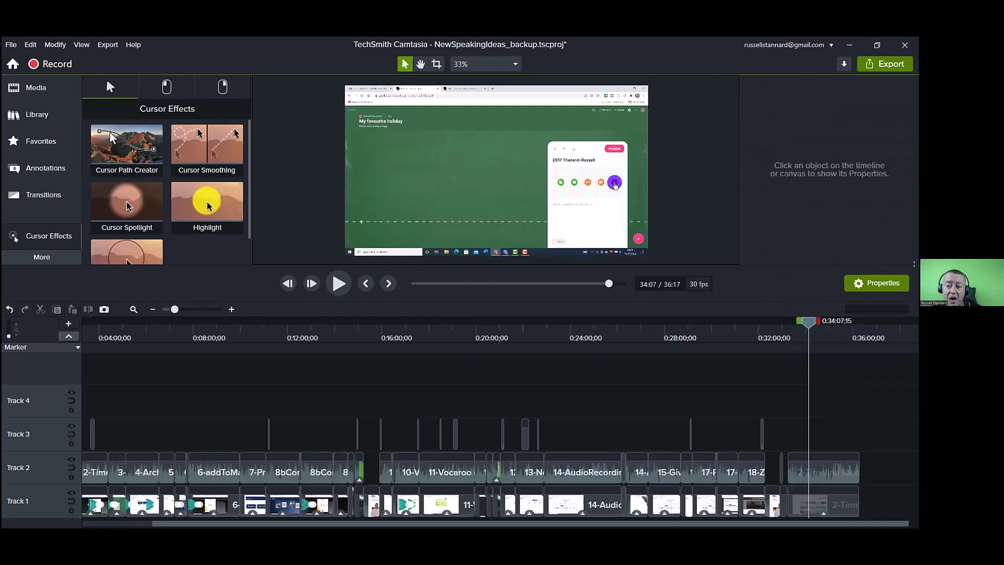
Set the cursor highlight of the last 2-Timeline screen clip on Track 1 to 55% opacity and size 131.
{"action": "left_click", "coordinate": [882, 282]}
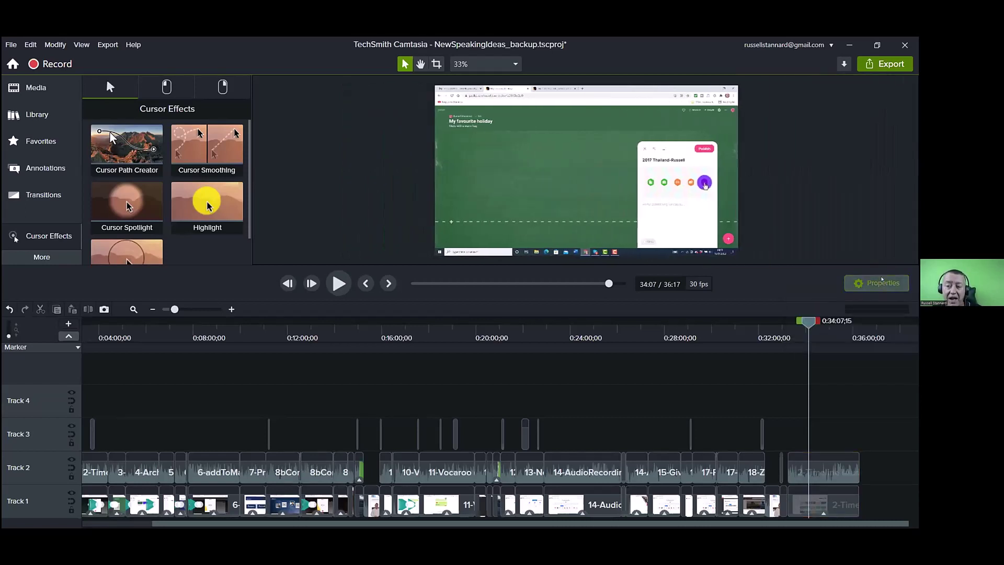
{"action": "left_click", "coordinate": [882, 284]}
{"action": "left_click", "coordinate": [826, 474]}
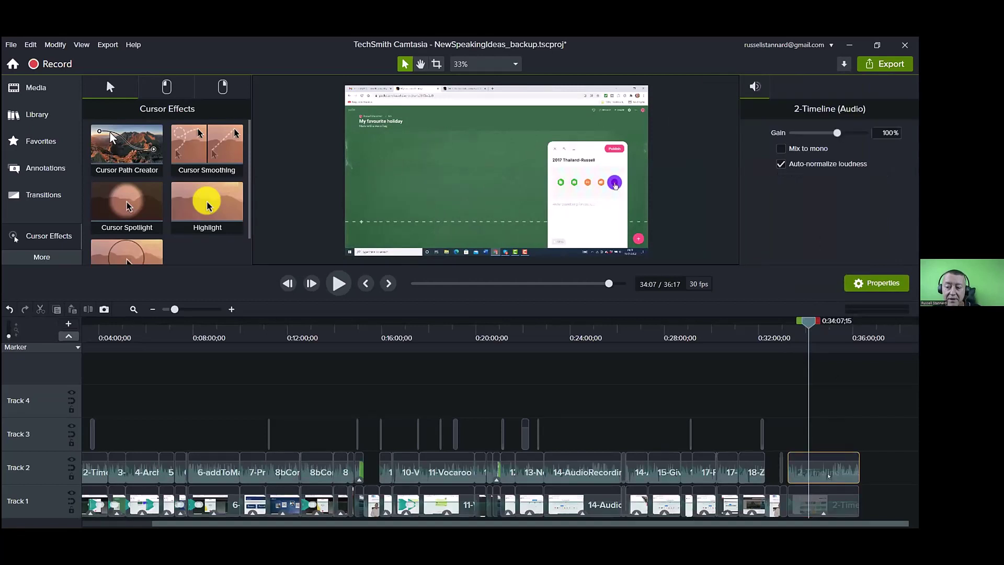
{"action": "left_click", "coordinate": [829, 499]}
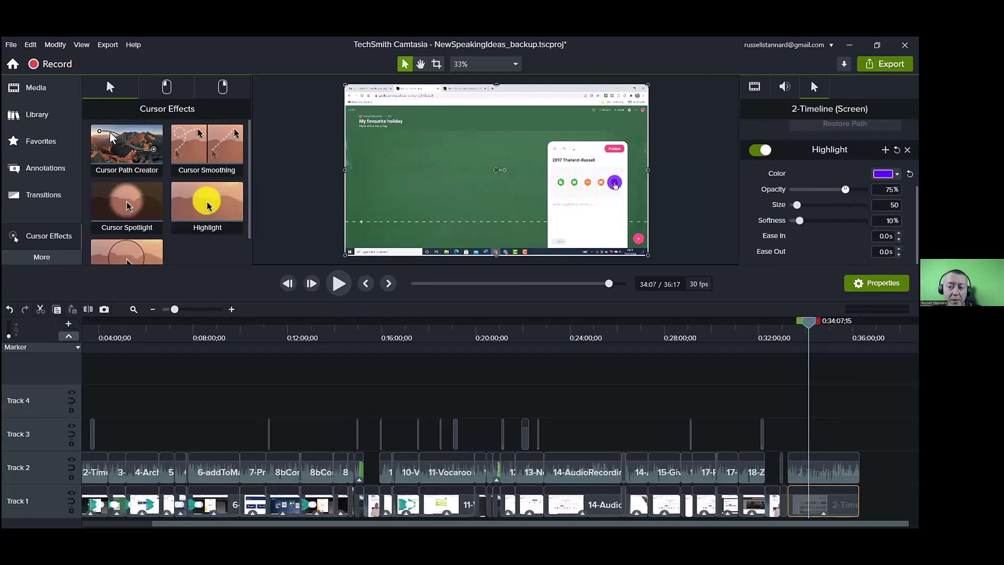
{"action": "left_click_drag", "start_coordinate": [844, 189], "coordinate": [831, 190]}
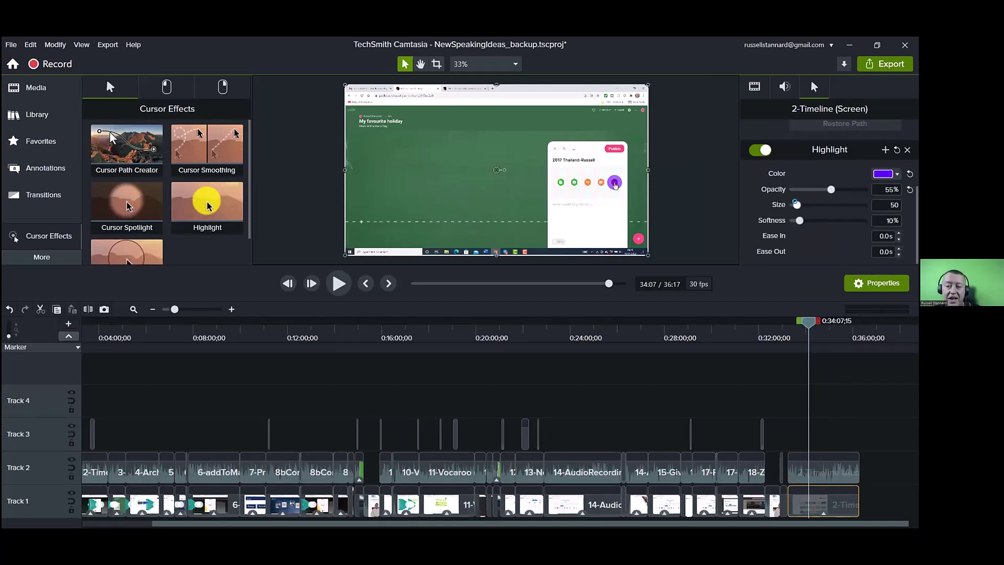
{"action": "left_click_drag", "start_coordinate": [797, 204], "coordinate": [802, 204]}
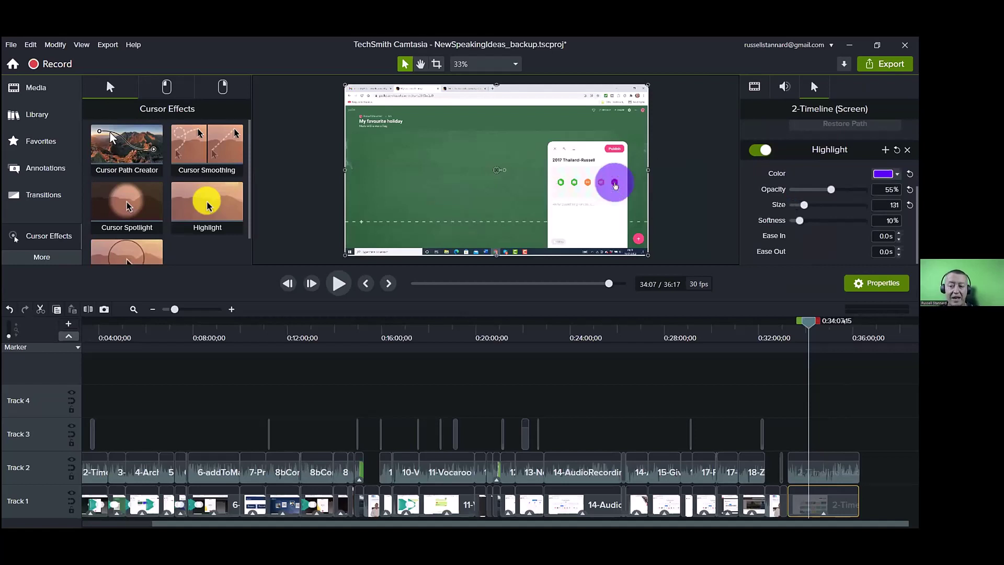
Play the last 2-Timeline clip from its start in an enlarged preview to check the cursor highlight.
{"action": "left_click_drag", "start_coordinate": [808, 322], "coordinate": [786, 323]}
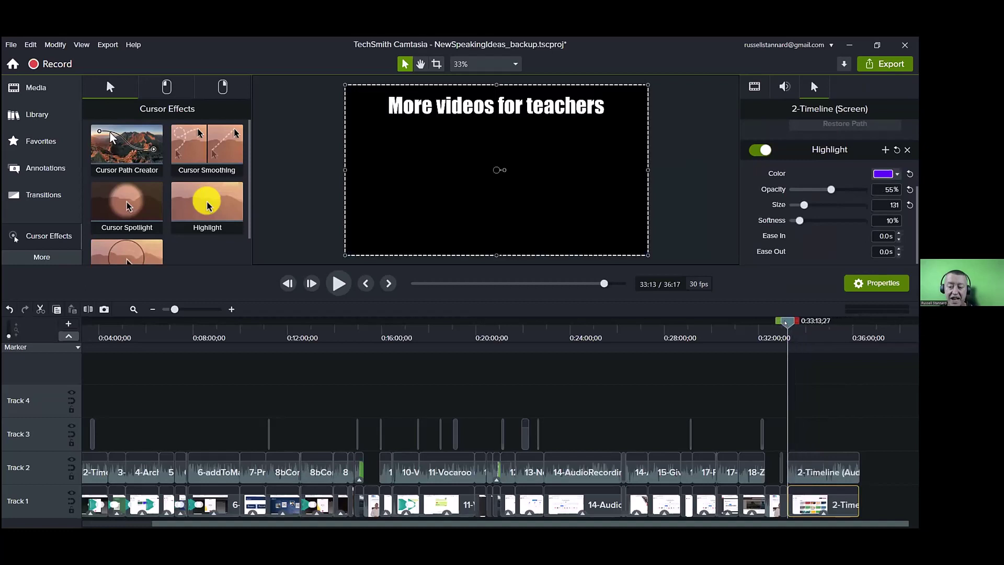
{"action": "left_click", "coordinate": [332, 285]}
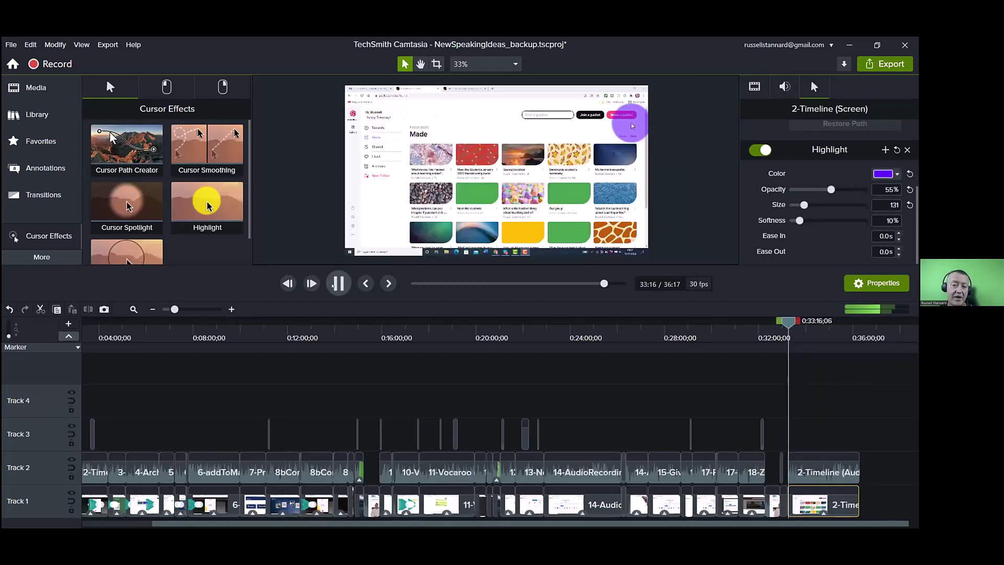
{"action": "left_click", "coordinate": [335, 284]}
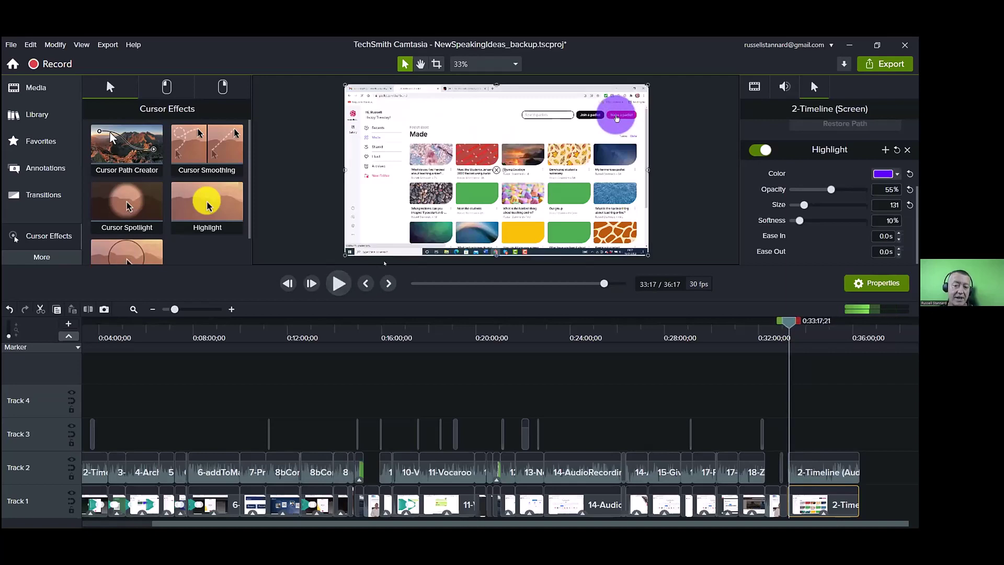
{"action": "left_click_drag", "start_coordinate": [384, 299], "coordinate": [384, 368]}
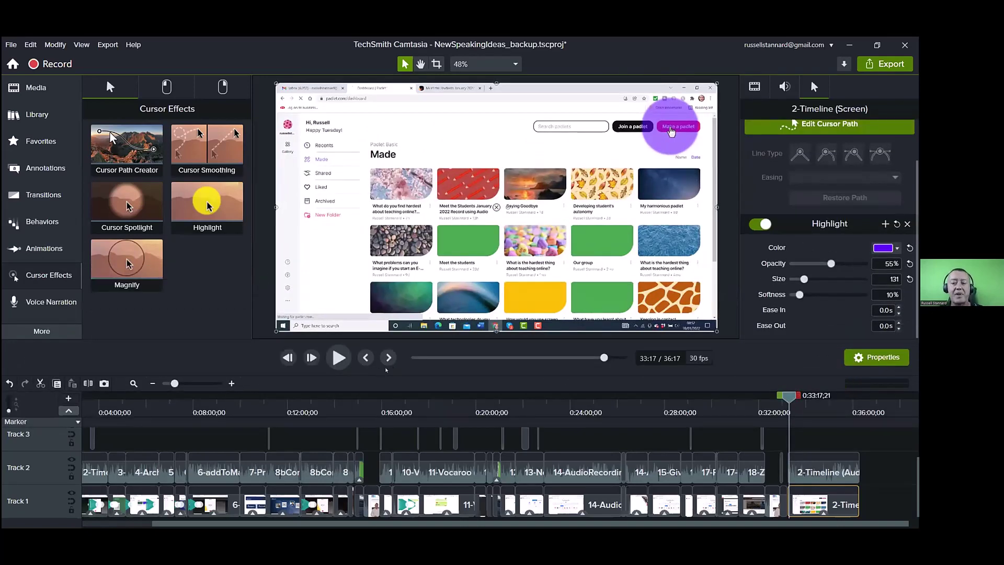
{"action": "left_click", "coordinate": [338, 356]}
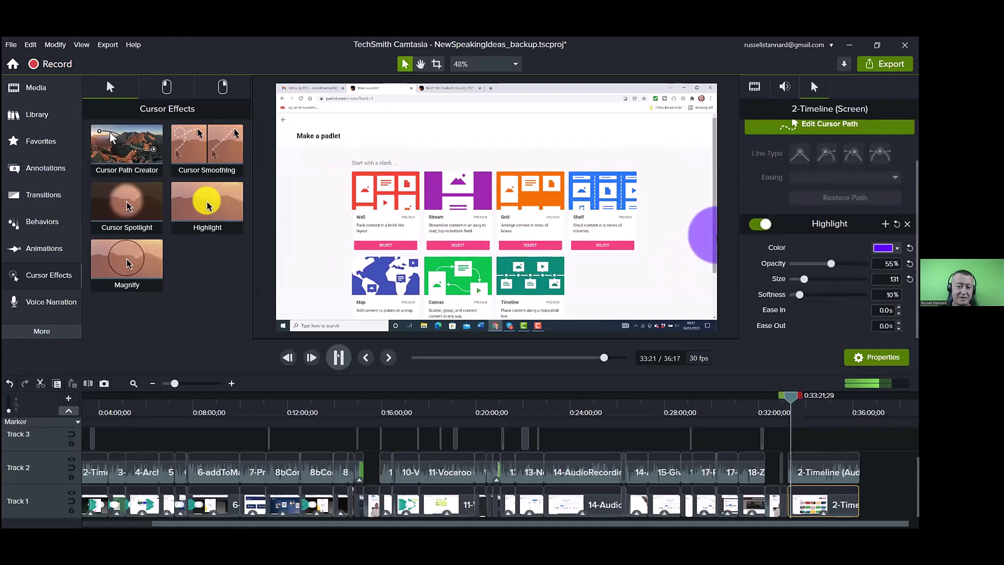
{"action": "left_click", "coordinate": [338, 356]}
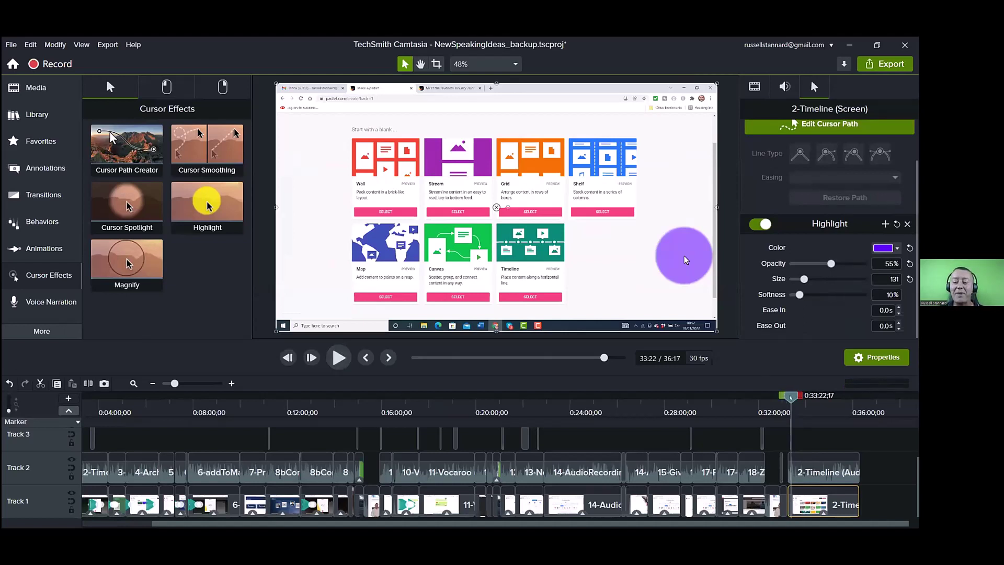
At the project's start, move the presenter clip 20220118_123536 horizontally to X -46.0 and remove its Remove a Color effect.
{"action": "left_click_drag", "start_coordinate": [790, 395], "coordinate": [3, 422]}
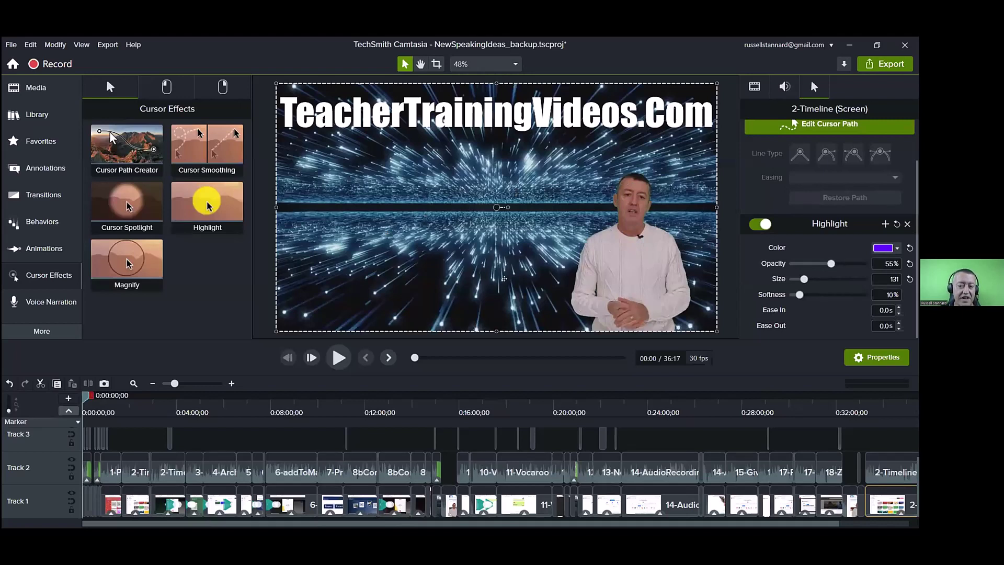
{"action": "left_click", "coordinate": [626, 262]}
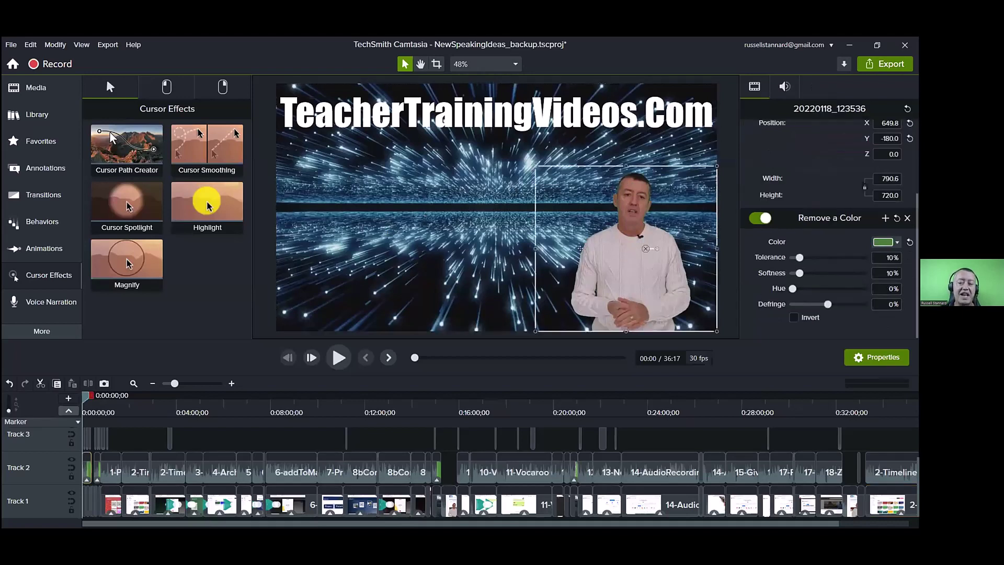
{"action": "left_click_drag", "start_coordinate": [580, 248], "coordinate": [462, 241]}
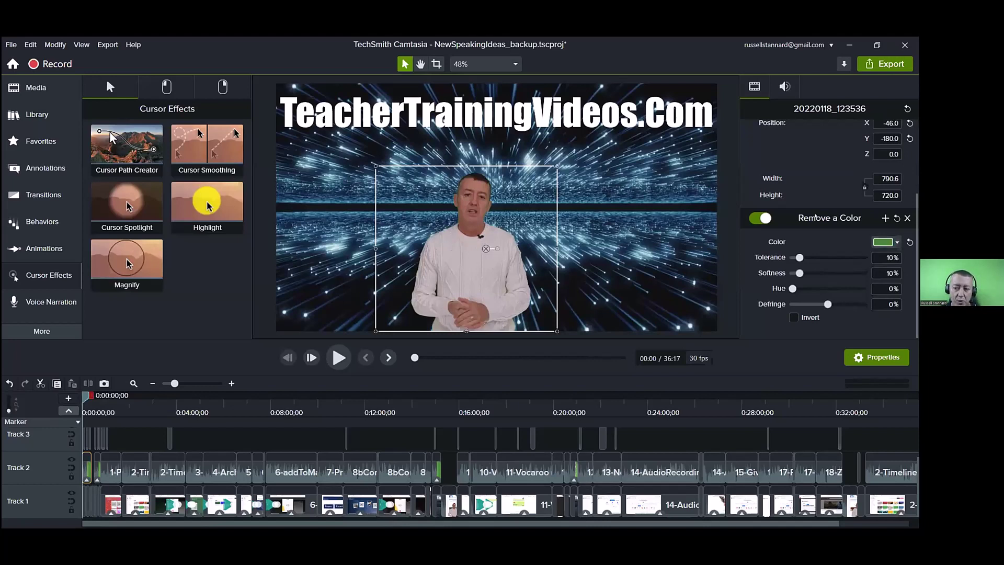
{"action": "left_click", "coordinate": [907, 219]}
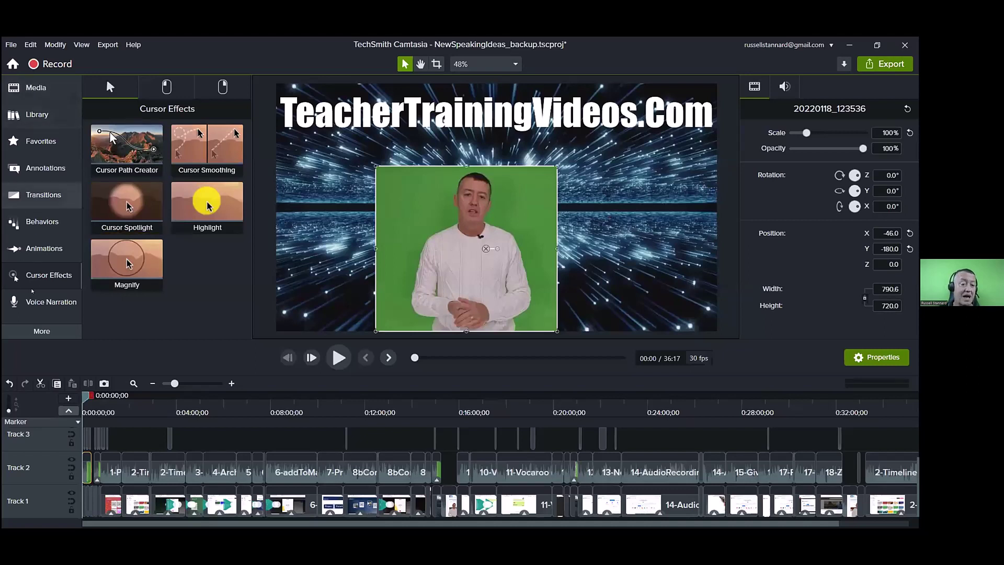
Apply the Remove a Color visual effect to the presenter clip on the canvas.
{"action": "left_click", "coordinate": [37, 331]}
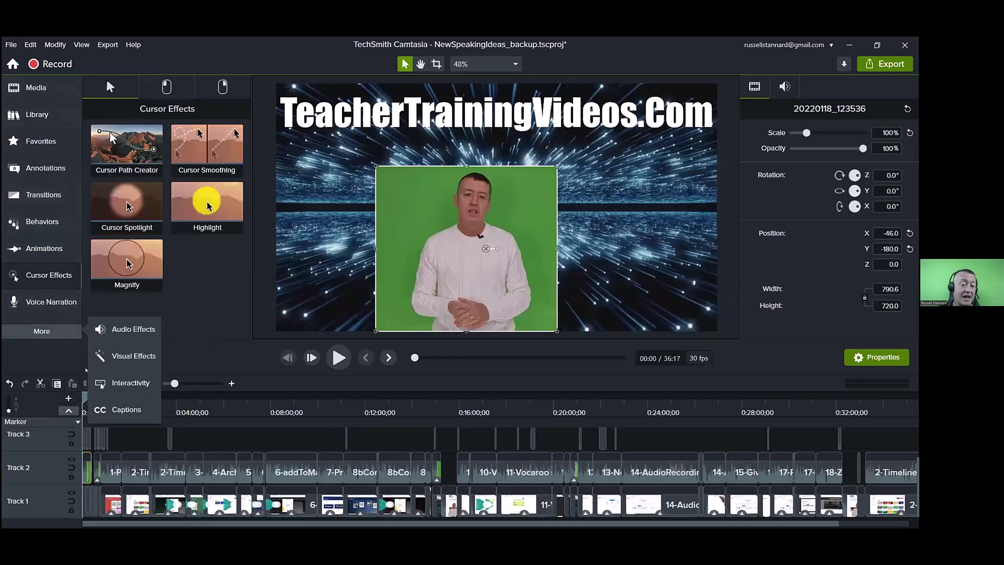
{"action": "left_click", "coordinate": [132, 355]}
{"action": "scroll", "coordinate": [247, 254], "scroll_direction": "down", "scroll_amount": 2}
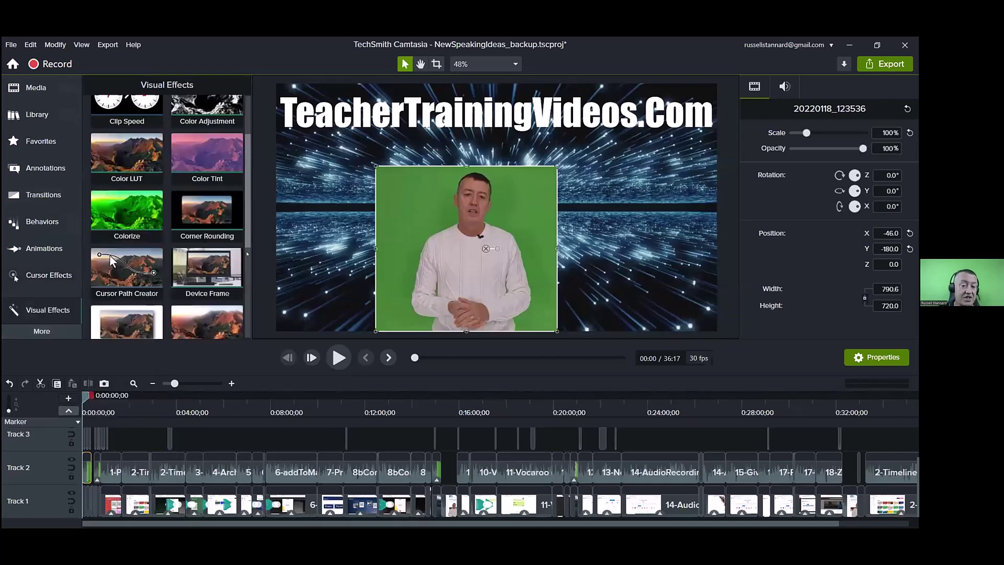
{"action": "scroll", "coordinate": [247, 300], "scroll_direction": "down", "scroll_amount": 3}
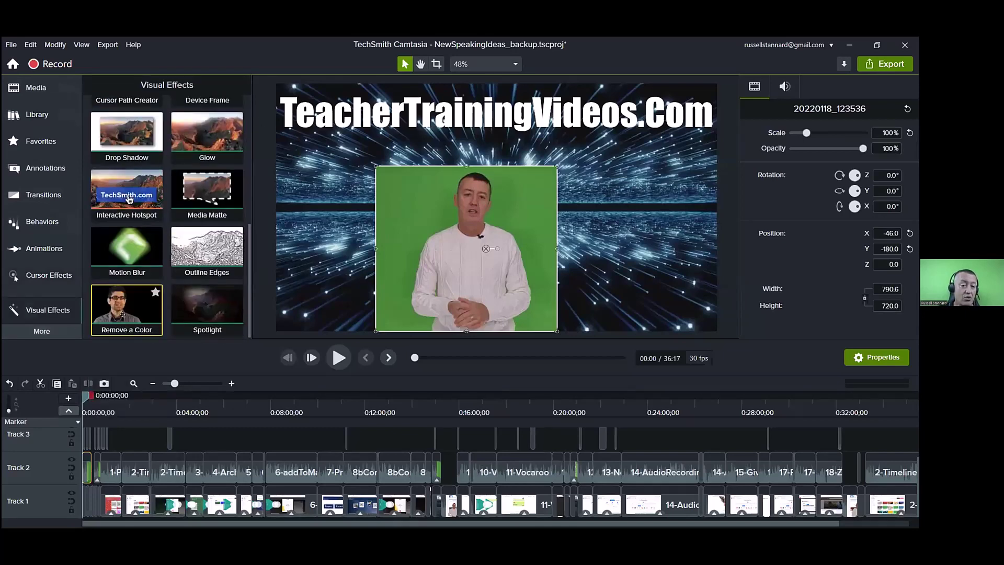
{"action": "left_click_drag", "start_coordinate": [119, 310], "coordinate": [504, 225]}
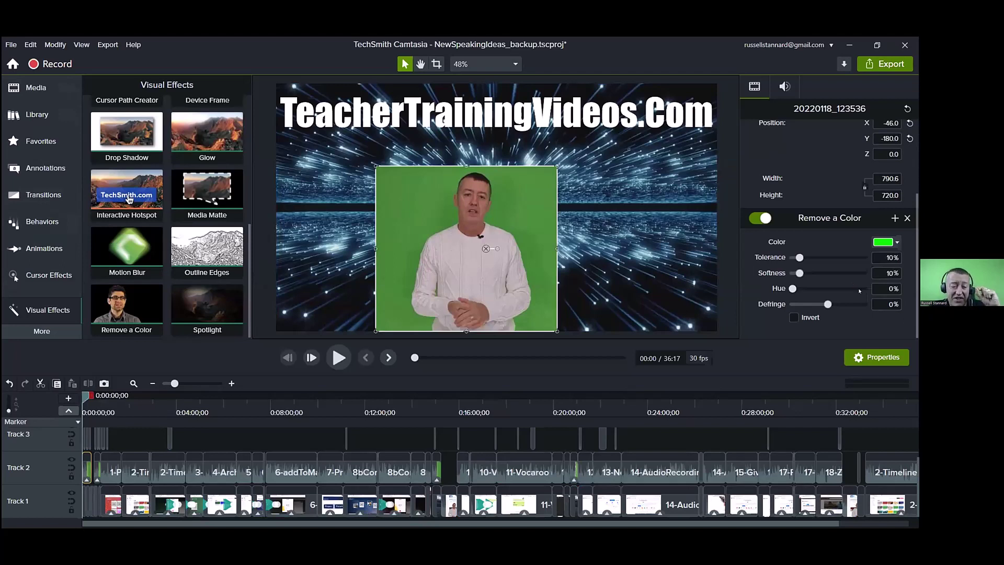
Set the color to remove by sampling the green backdrop beside the presenter with the eyedropper.
{"action": "left_click", "coordinate": [897, 240]}
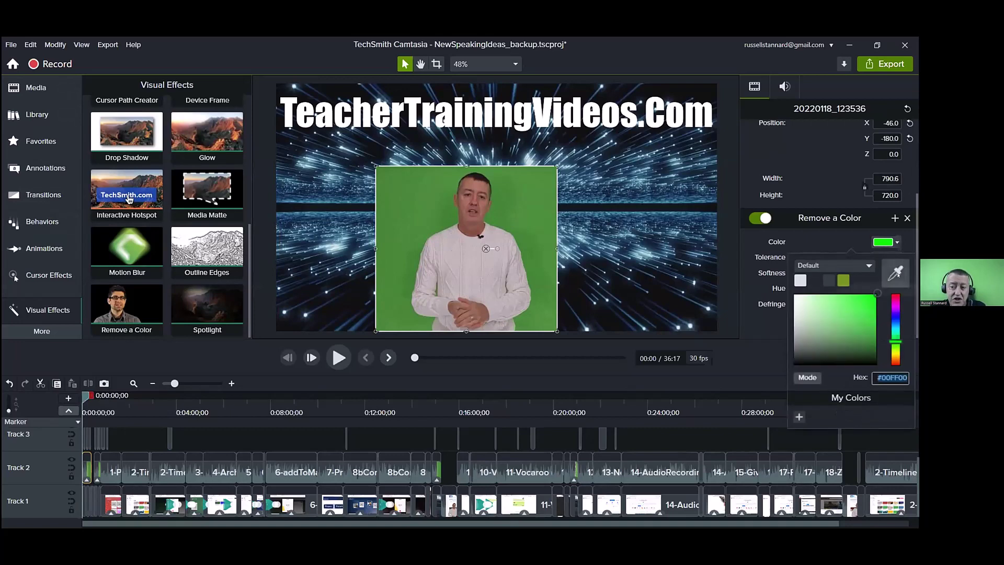
{"action": "left_click", "coordinate": [895, 272]}
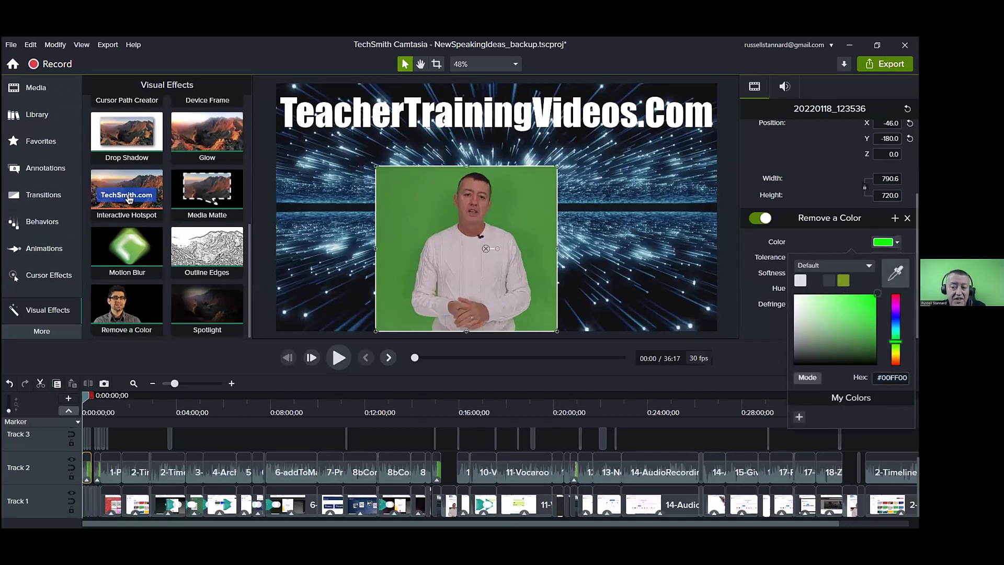
{"action": "left_click", "coordinate": [501, 204]}
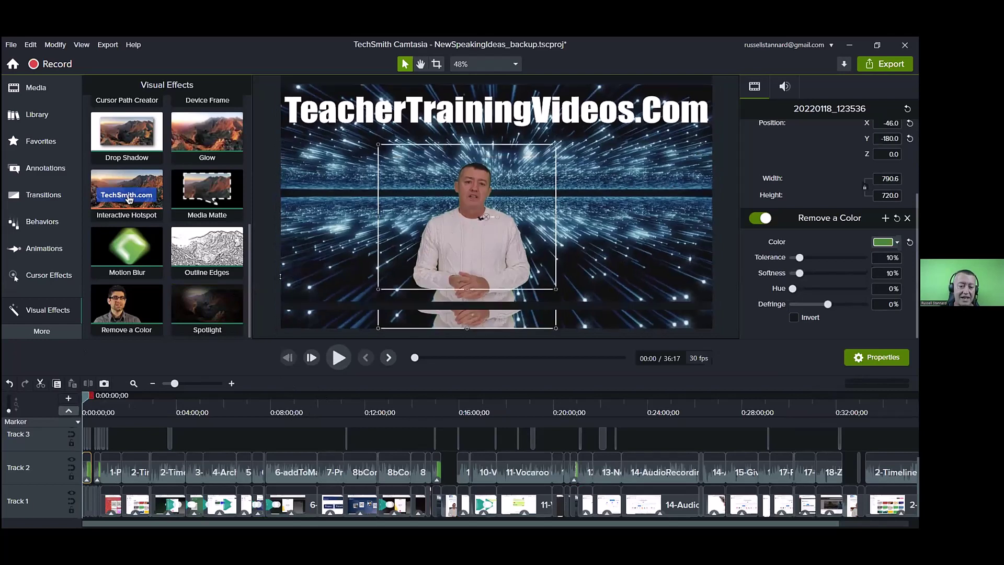
Delete the 3Backgrounds clip at the start of Track 1 and preview the first frames of the presenter clip without it.
{"action": "left_click_drag", "start_coordinate": [277, 338], "coordinate": [276, 233]}
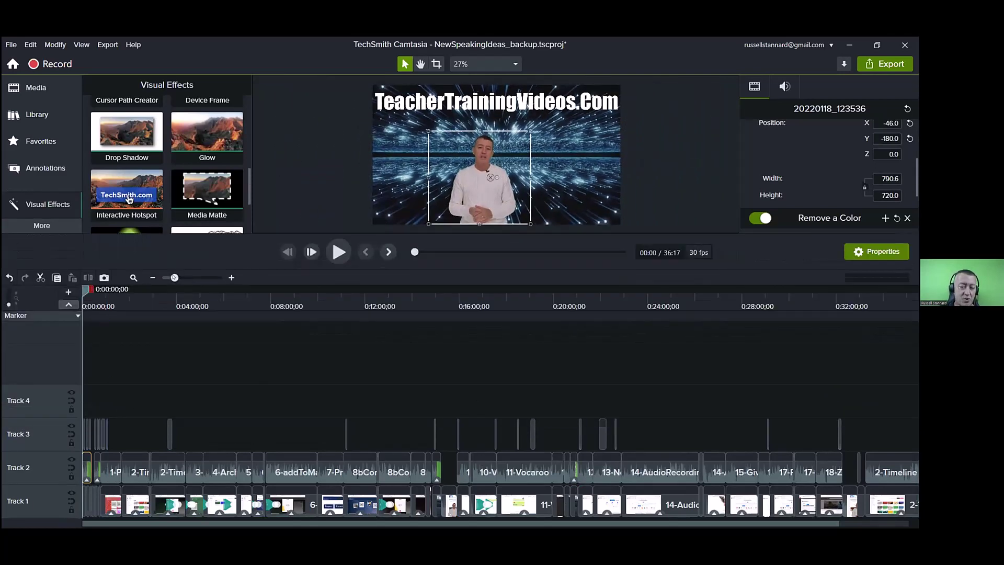
{"action": "left_click_drag", "start_coordinate": [175, 277], "coordinate": [219, 283]}
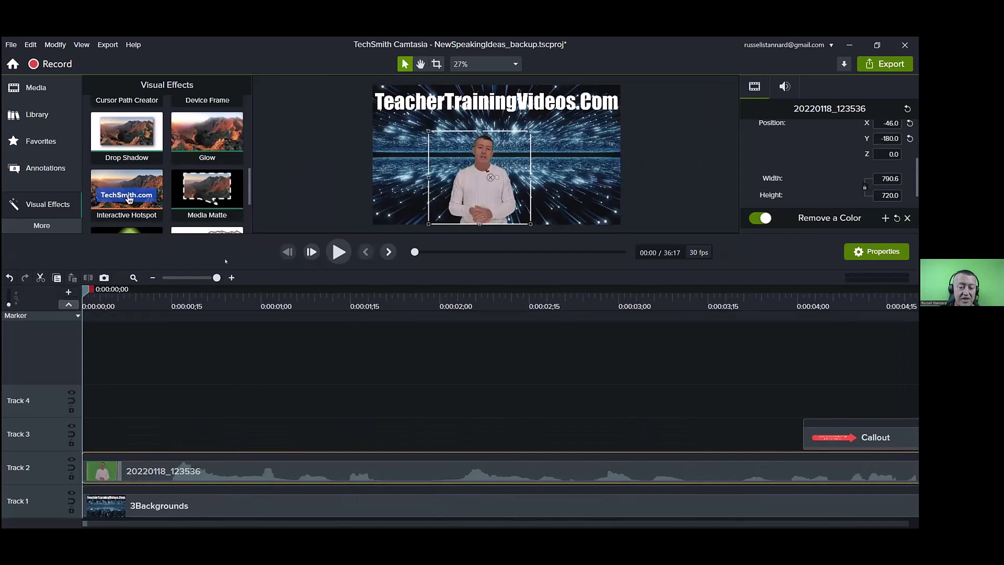
{"action": "left_click", "coordinate": [185, 509]}
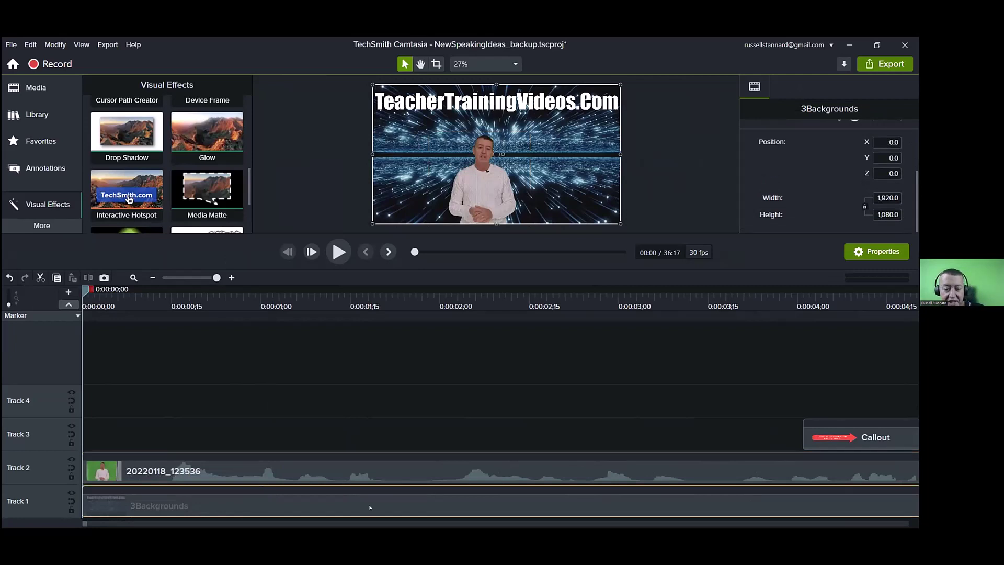
{"action": "key", "text": "Delete"}
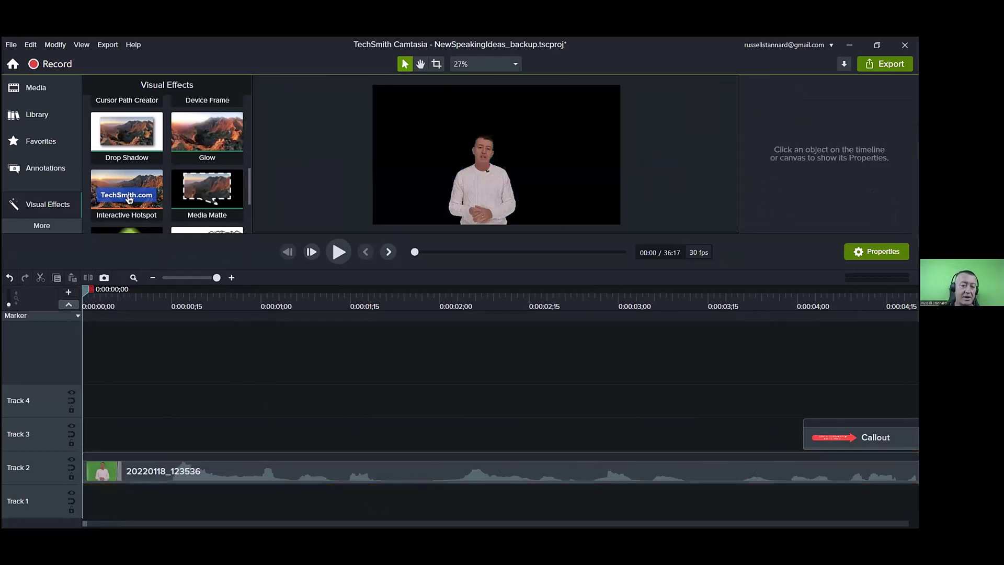
{"action": "key", "text": "space"}
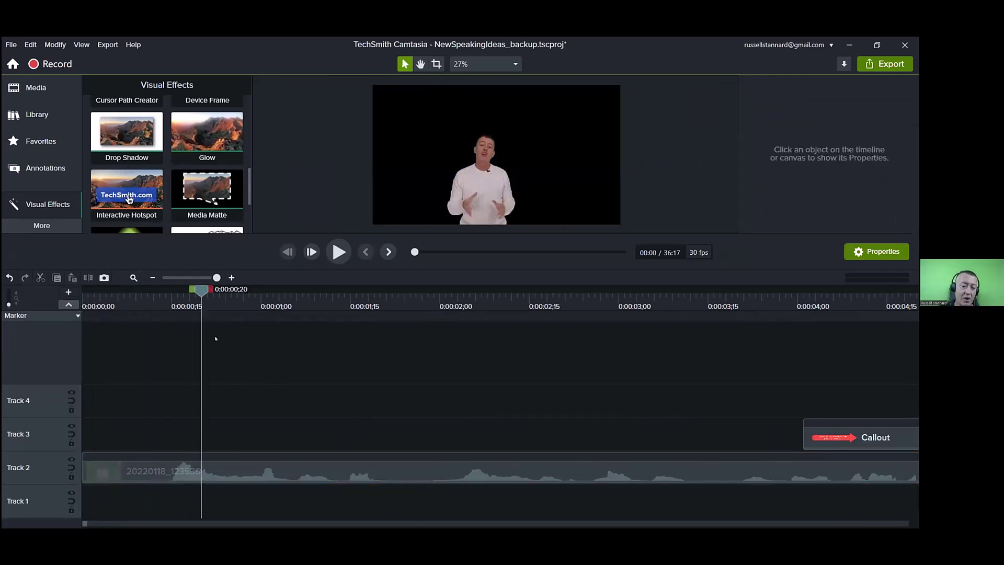
{"action": "key", "text": "space"}
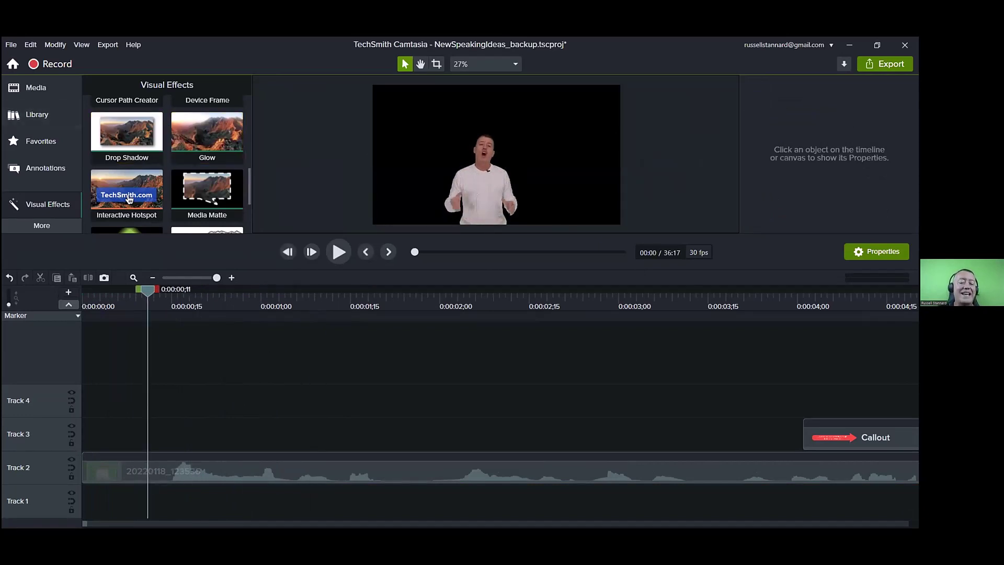
Find BackgroundEarthOnSea.mp4 among the project's media and place it on Track 4, aligned to the start of the timeline.
{"action": "left_click", "coordinate": [27, 93]}
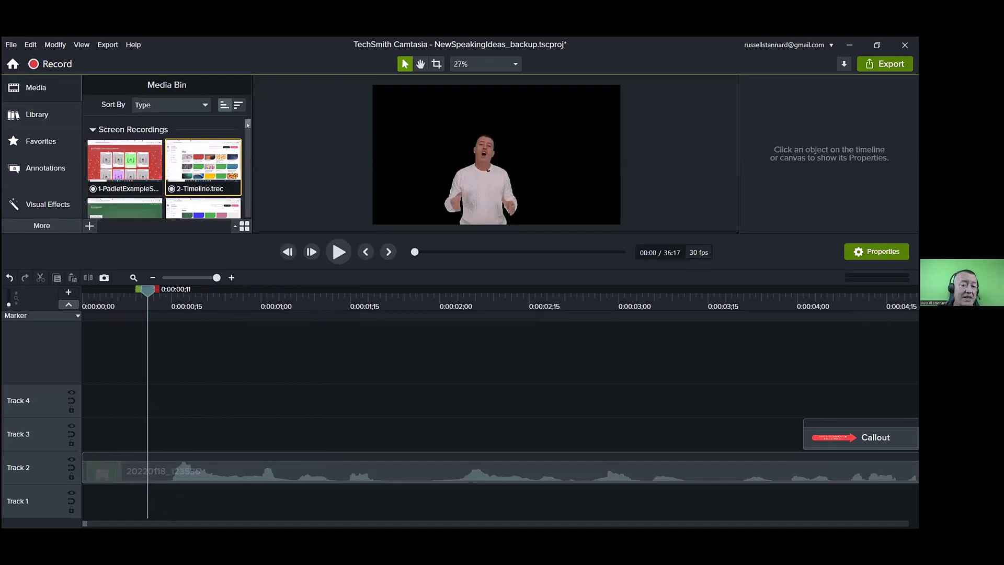
{"action": "left_click_drag", "start_coordinate": [250, 140], "coordinate": [250, 208]}
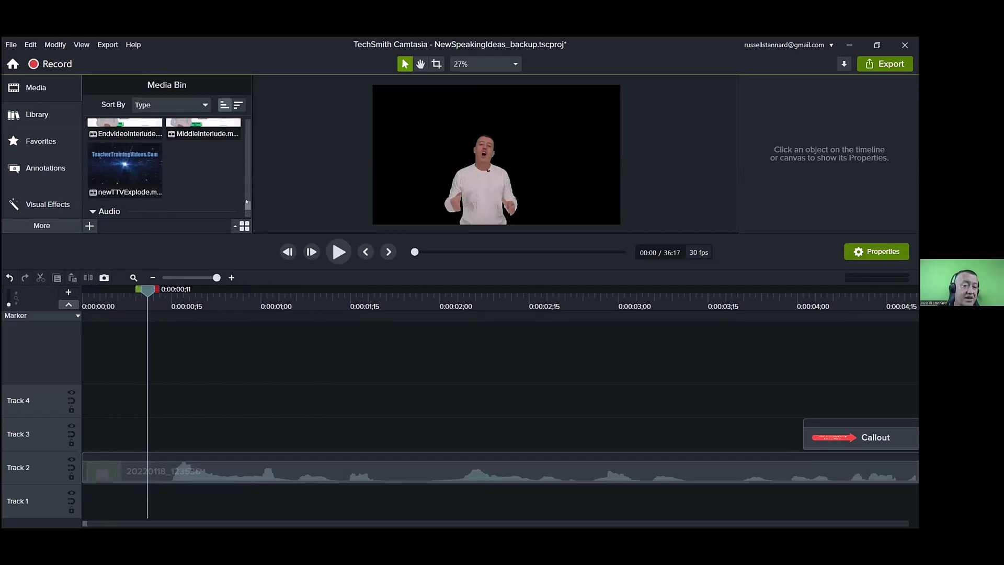
{"action": "left_click_drag", "start_coordinate": [250, 202], "coordinate": [247, 186]}
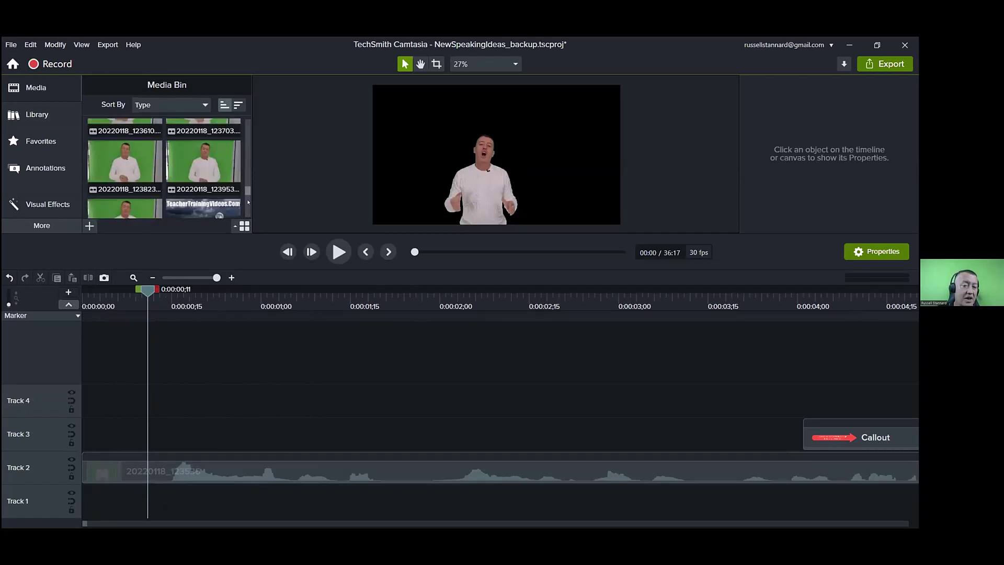
{"action": "left_click_drag", "start_coordinate": [247, 193], "coordinate": [248, 202]}
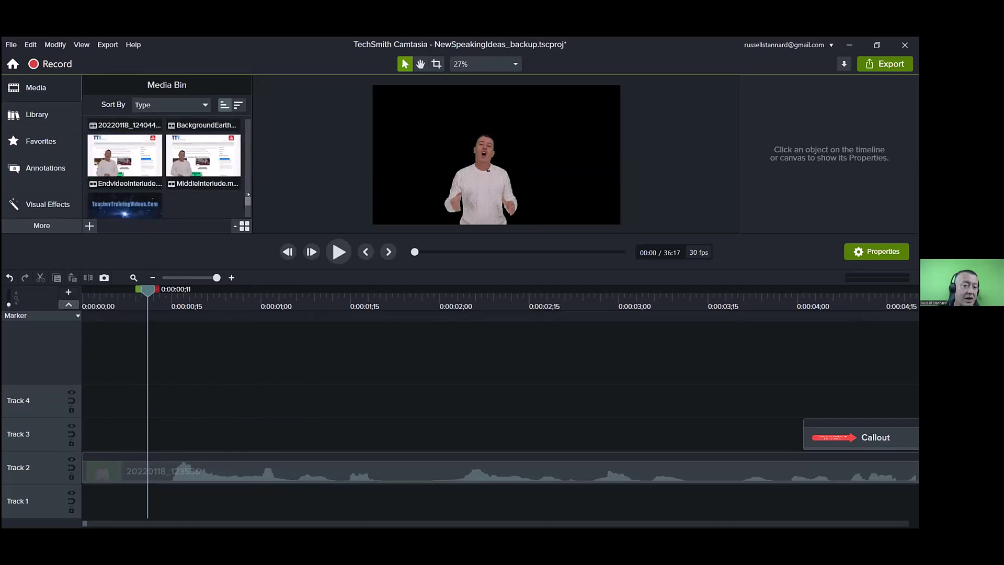
{"action": "scroll", "coordinate": [219, 155], "scroll_direction": "up", "scroll_amount": 2}
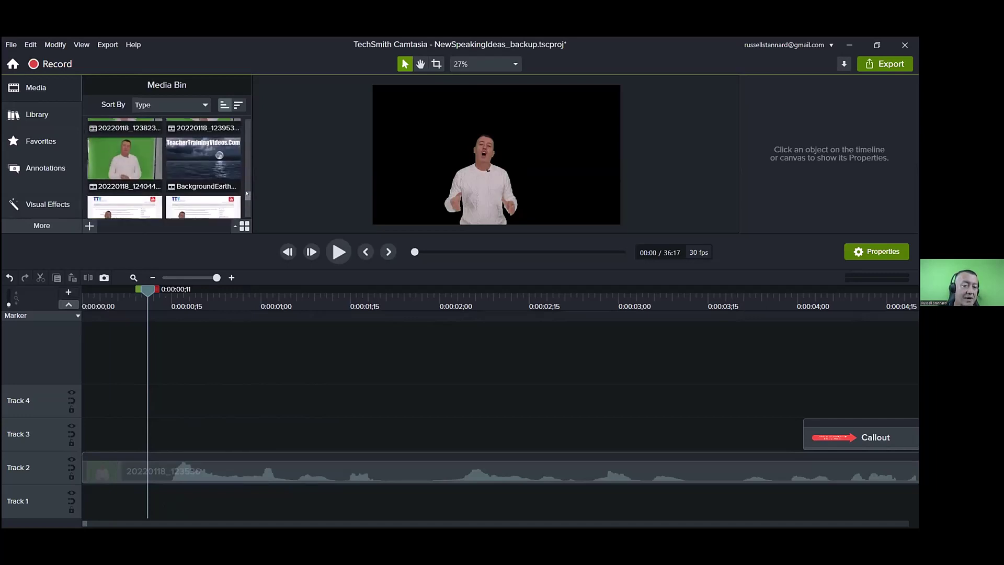
{"action": "left_click", "coordinate": [219, 155]}
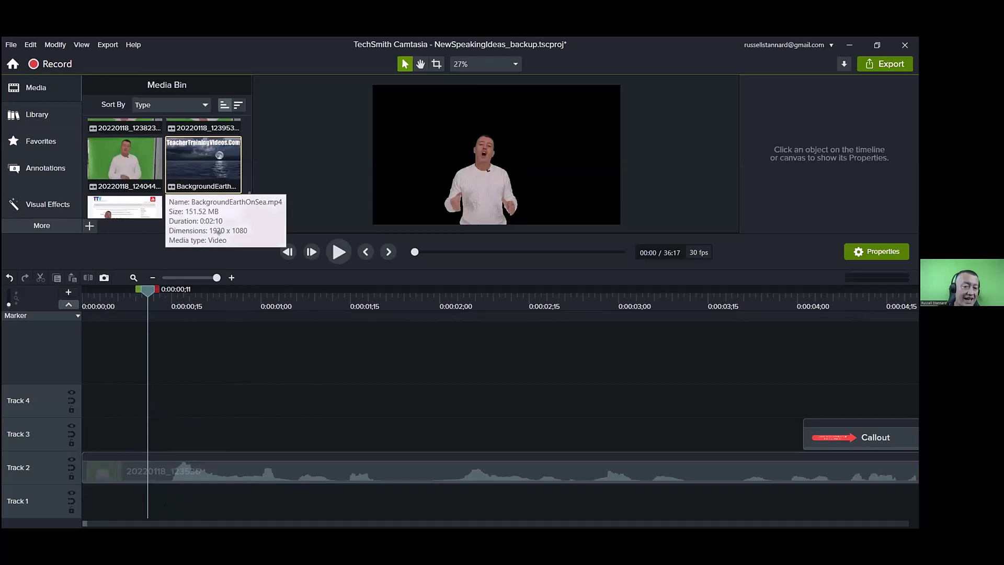
{"action": "left_click_drag", "start_coordinate": [220, 232], "coordinate": [219, 411]}
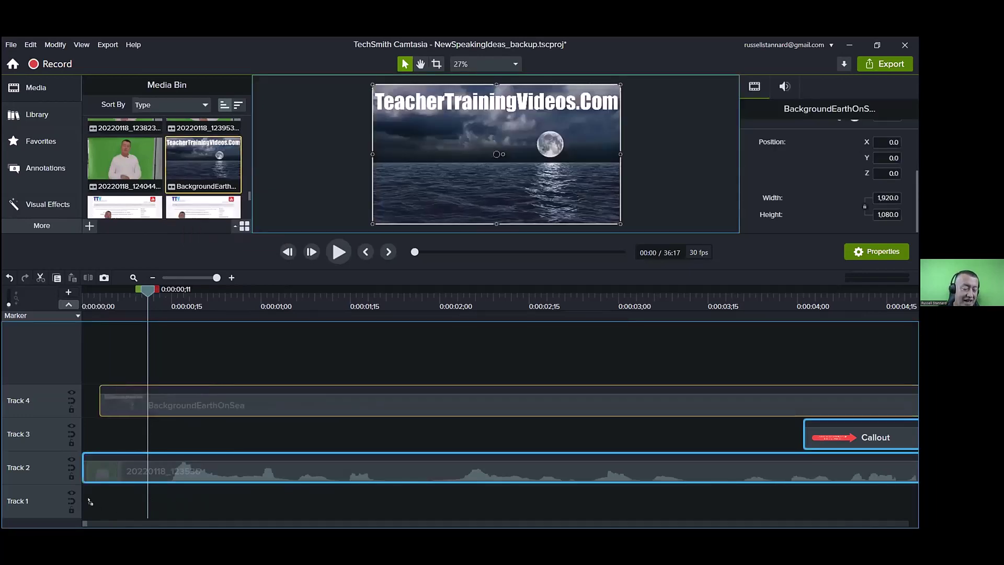
{"action": "left_click_drag", "start_coordinate": [90, 501], "coordinate": [72, 493]}
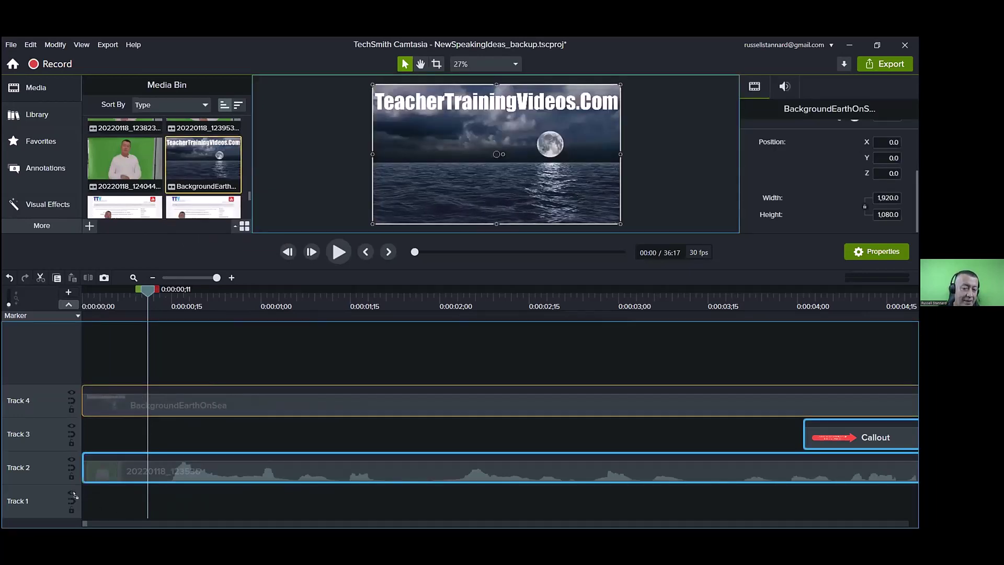
{"action": "key", "text": "ctrl+z"}
{"action": "key", "text": "ctrl+y"}
{"action": "left_click", "coordinate": [316, 401]}
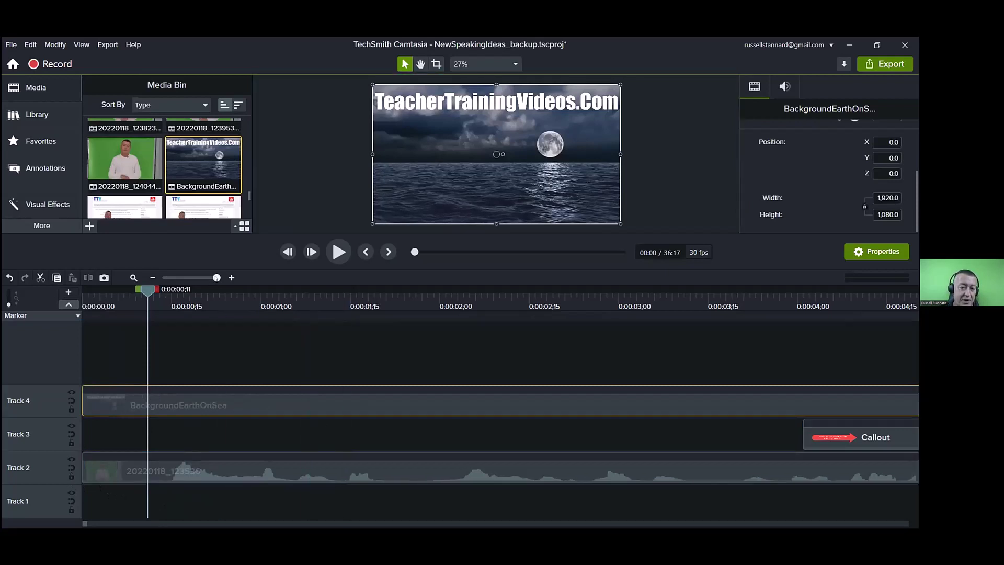
Trim the BackgroundEarthOnSea clip to fit the opening gap on Track 1 and move it there, beneath the presenter clip.
{"action": "left_click_drag", "start_coordinate": [217, 277], "coordinate": [187, 278]}
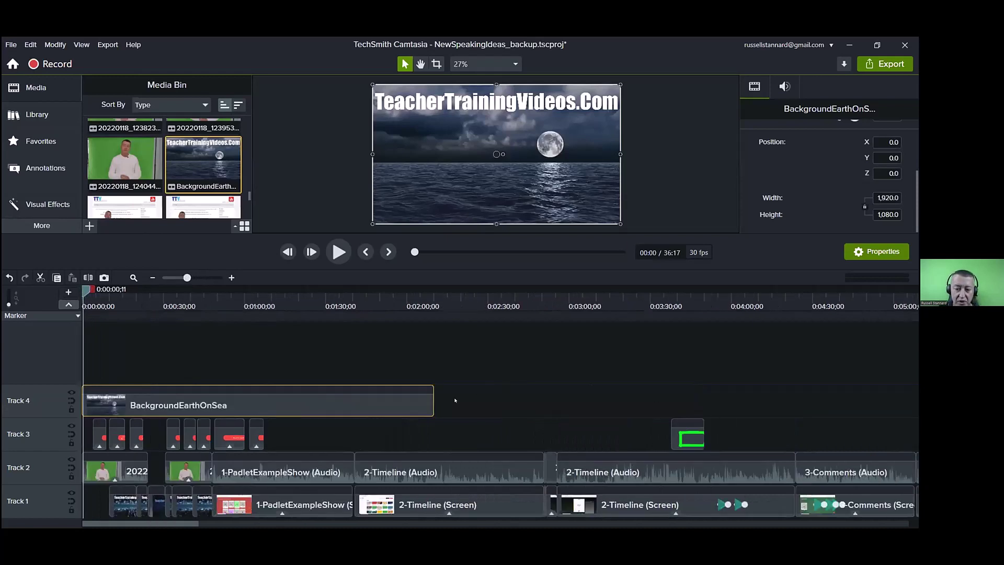
{"action": "left_click_drag", "start_coordinate": [368, 401], "coordinate": [367, 392]}
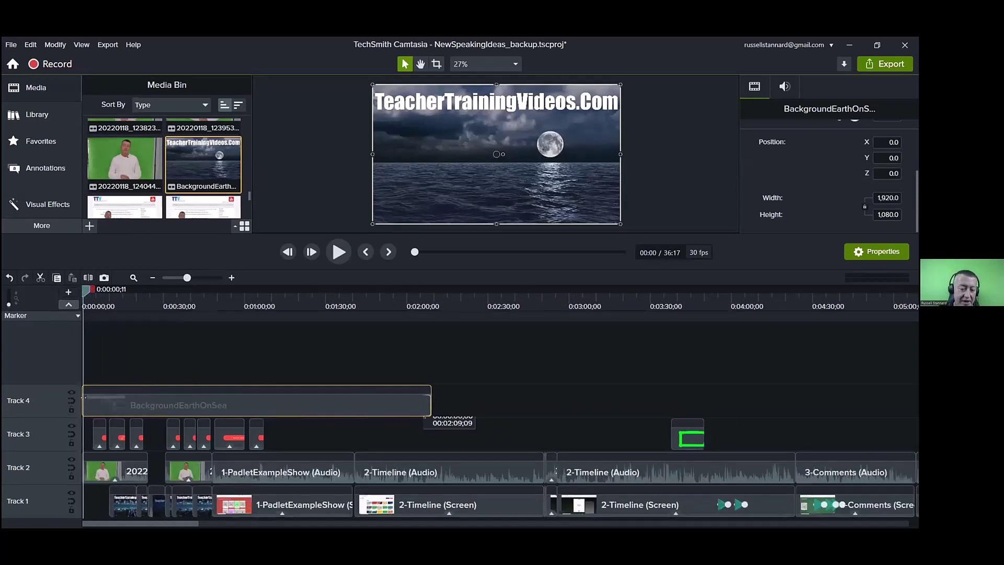
{"action": "left_click_drag", "start_coordinate": [241, 515], "coordinate": [181, 522]}
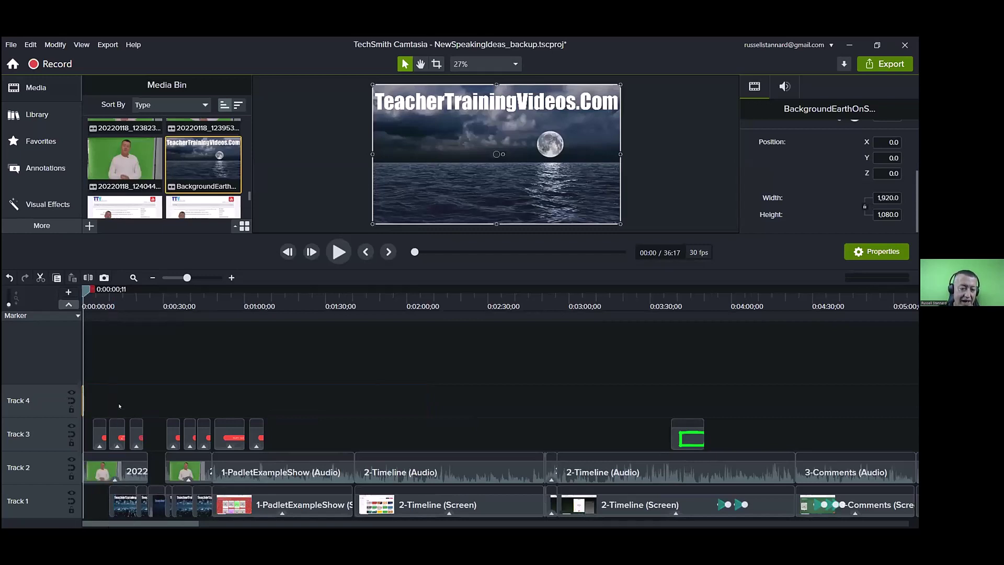
{"action": "left_click_drag", "start_coordinate": [82, 392], "coordinate": [97, 397]}
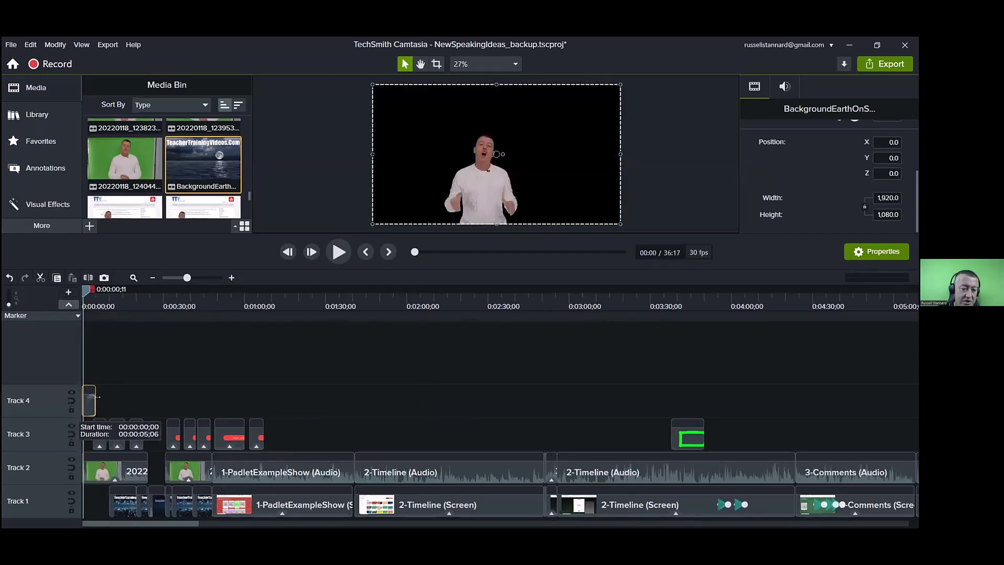
{"action": "left_click_drag", "start_coordinate": [109, 484], "coordinate": [95, 501]}
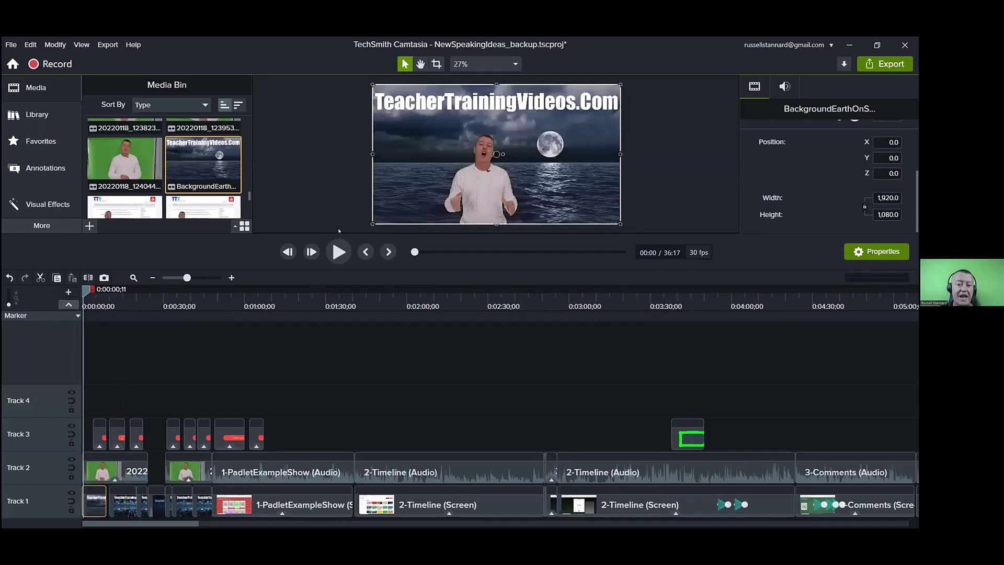
Enlarge the preview area and play the opening seconds to check the presenter against the sea background.
{"action": "left_click_drag", "start_coordinate": [339, 233], "coordinate": [339, 367]}
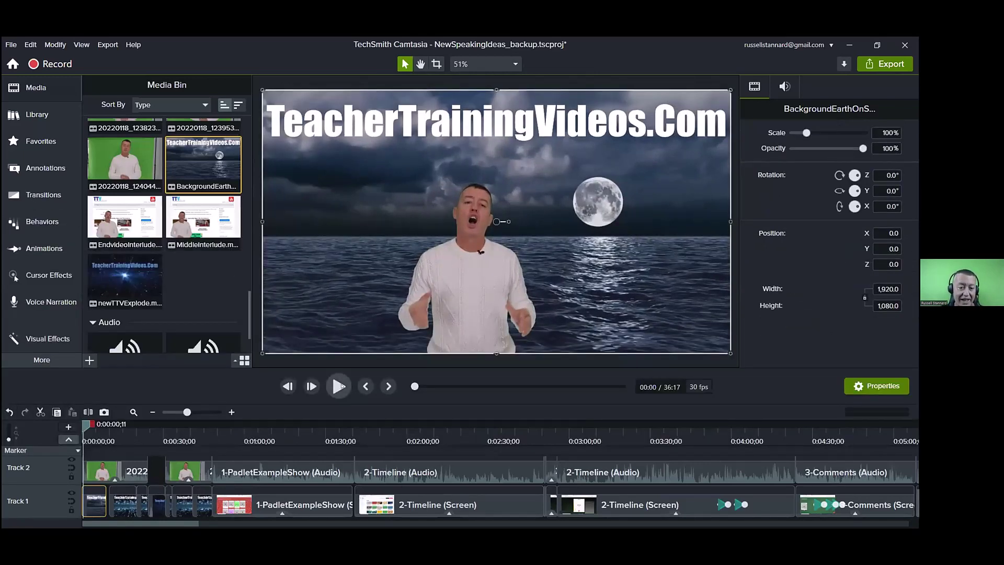
{"action": "left_click", "coordinate": [338, 386]}
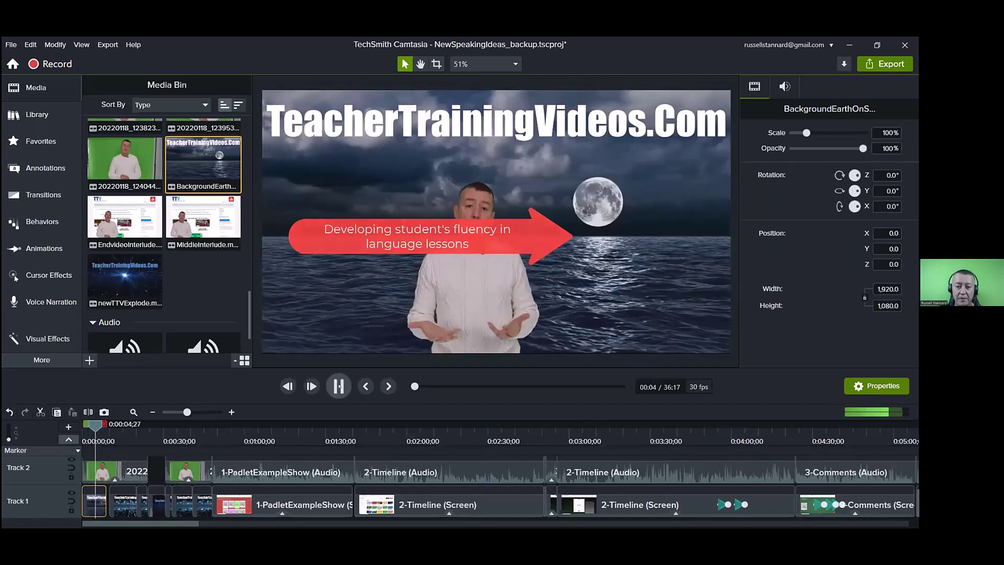
{"action": "left_click", "coordinate": [488, 325]}
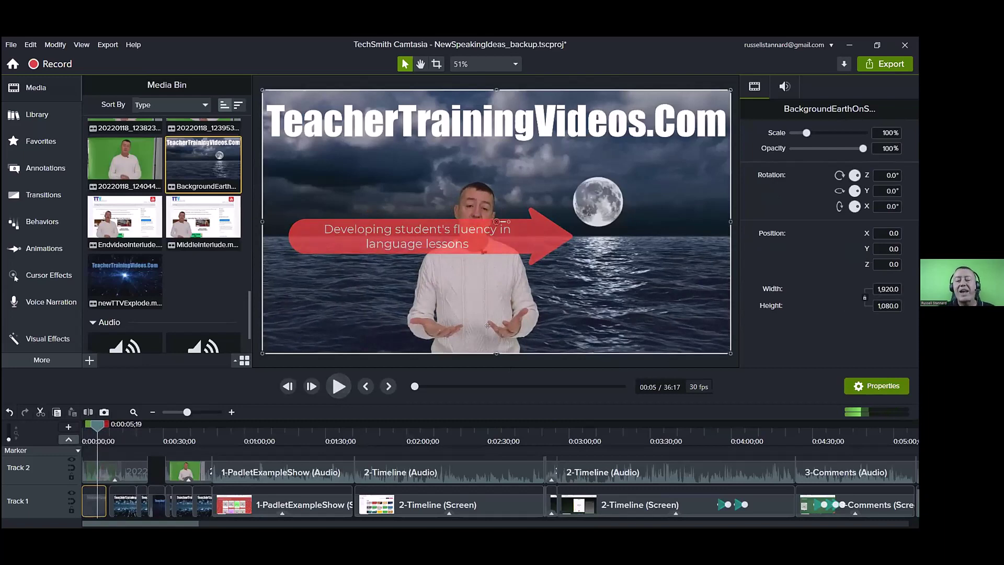
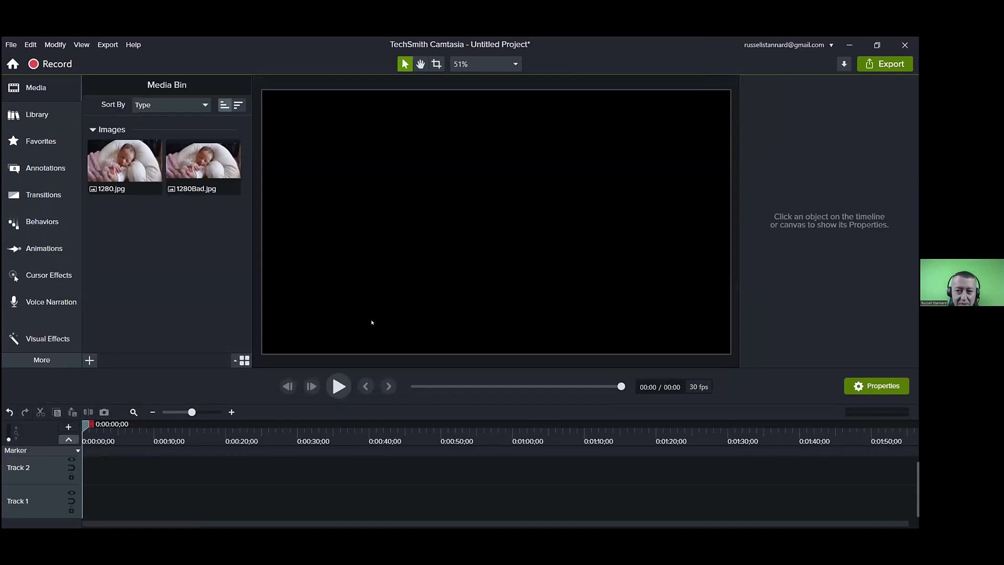
Set the untitled project's canvas dimensions to 1080p HD (1920x1080) and apply the project settings.
{"action": "left_click", "coordinate": [486, 64]}
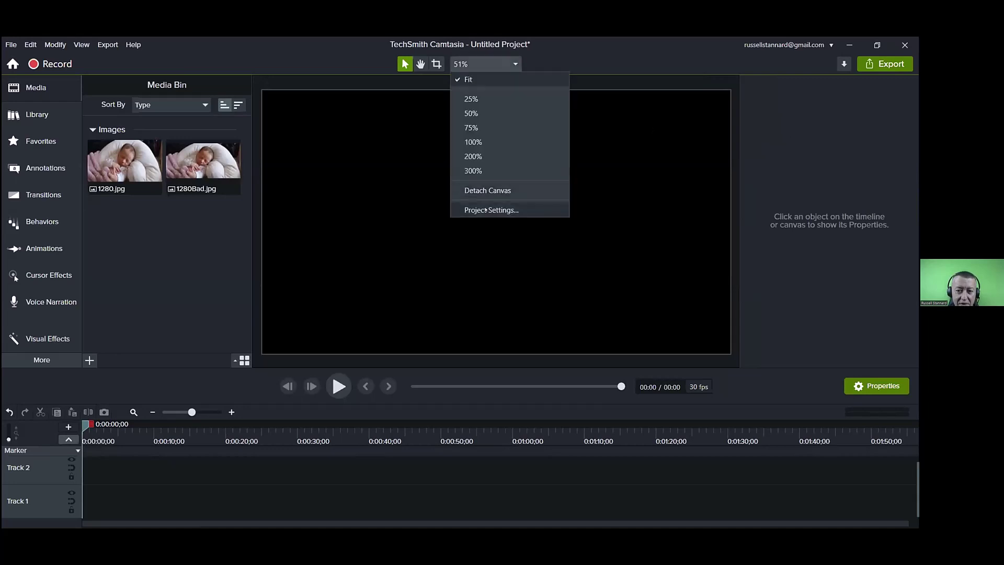
{"action": "left_click", "coordinate": [485, 210]}
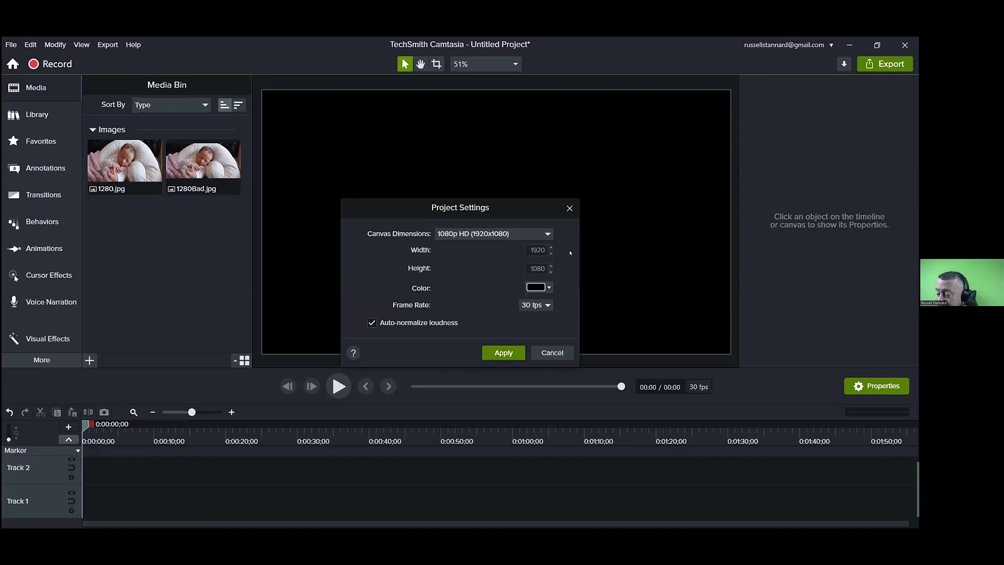
{"action": "left_click", "coordinate": [546, 233]}
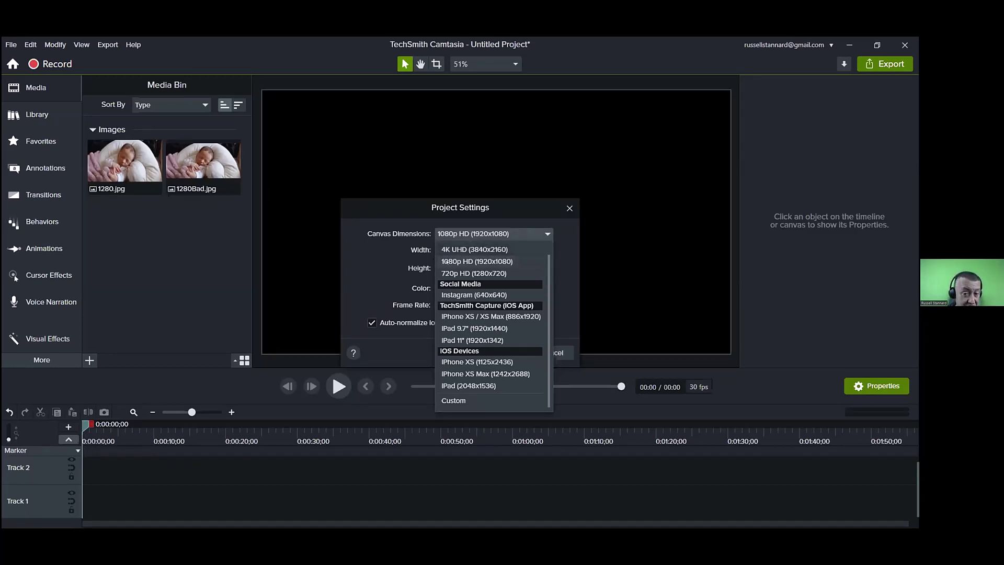
{"action": "left_click", "coordinate": [444, 261]}
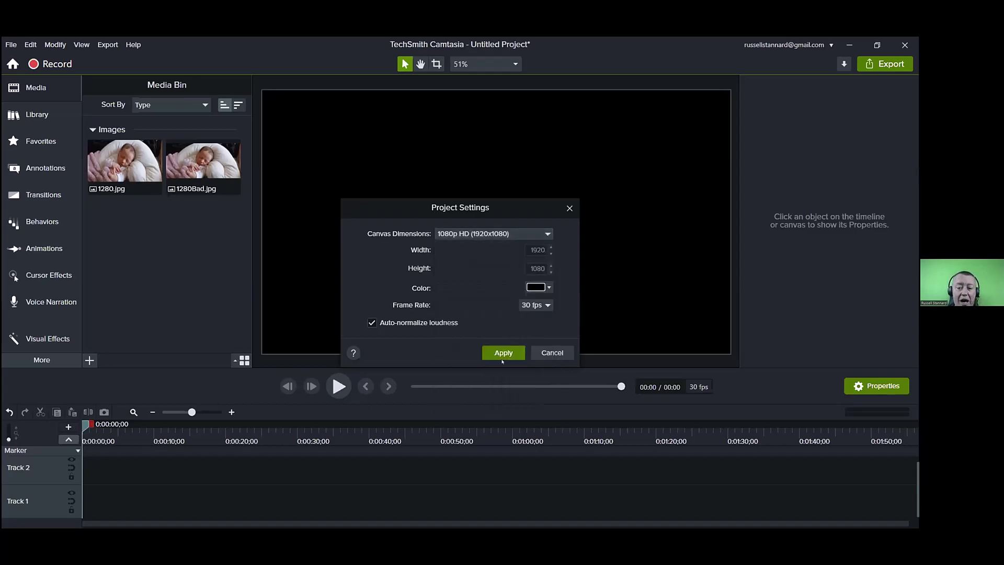
{"action": "key", "text": "Return"}
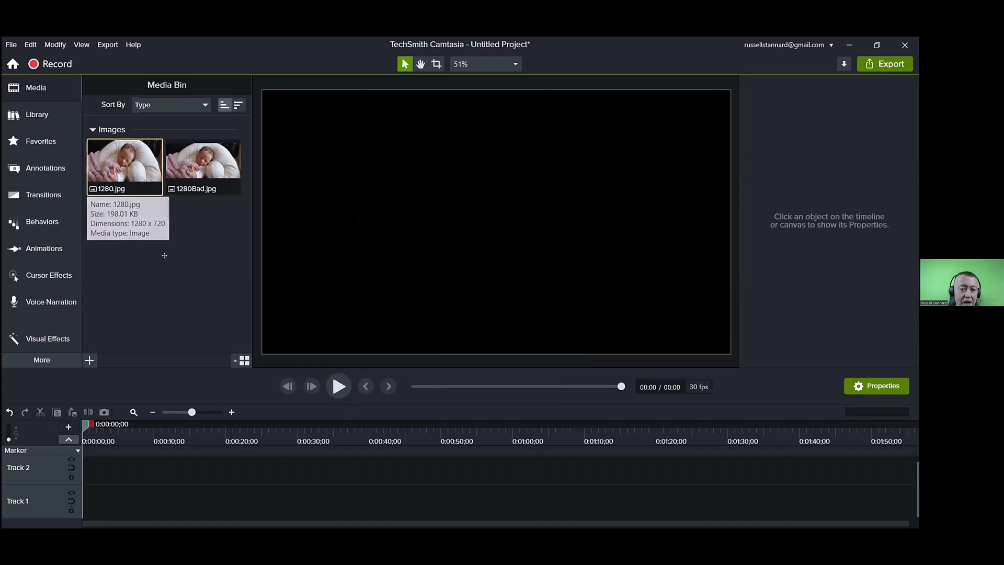
Add 1280.jpg to the canvas and scale it from its corners to 150% so it fills the frame.
{"action": "left_click_drag", "start_coordinate": [164, 255], "coordinate": [319, 271]}
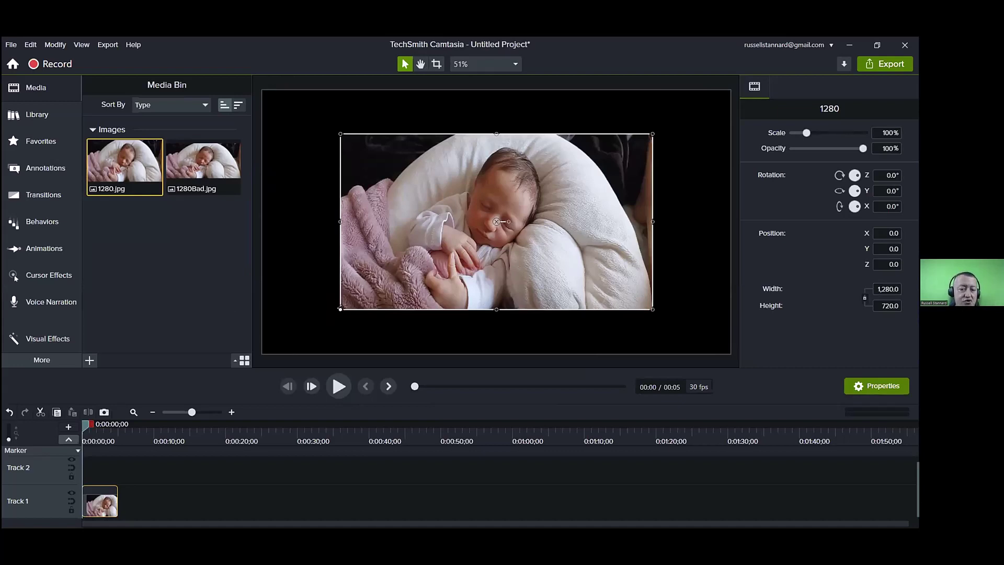
{"action": "left_click_drag", "start_coordinate": [340, 309], "coordinate": [262, 354]}
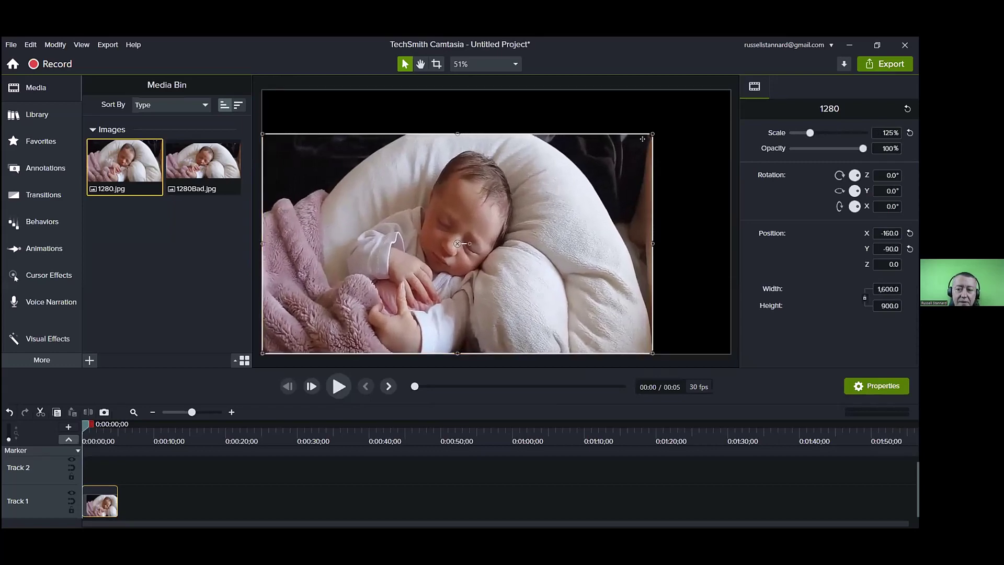
{"action": "left_click_drag", "start_coordinate": [669, 123], "coordinate": [730, 90]}
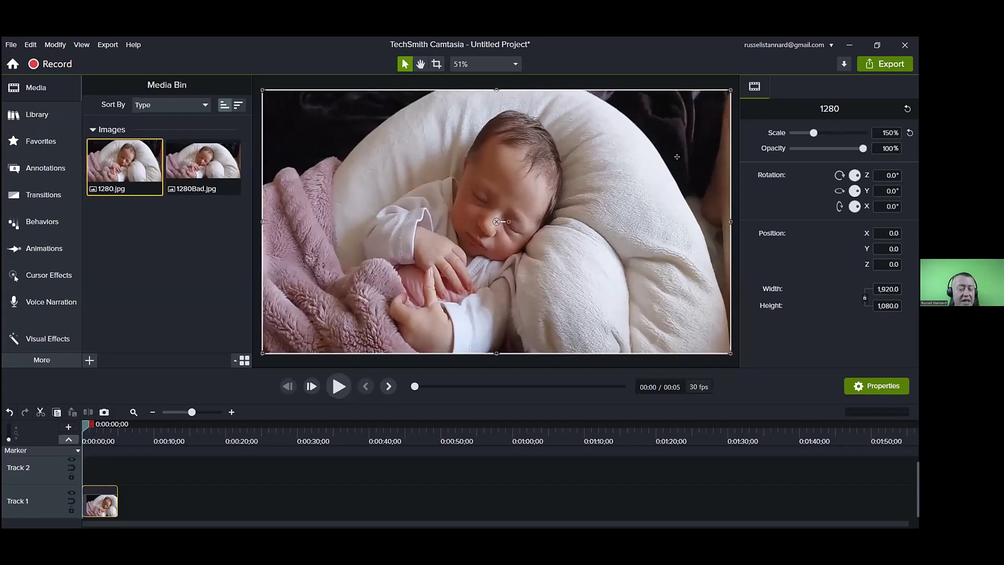
Shrink the 1280 image to about 110.5%, re-enlarge it from its corners to 150%, and align it with the canvas edges.
{"action": "left_click_drag", "start_coordinate": [730, 90], "coordinate": [607, 160]}
{"action": "left_click_drag", "start_coordinate": [424, 246], "coordinate": [486, 227]}
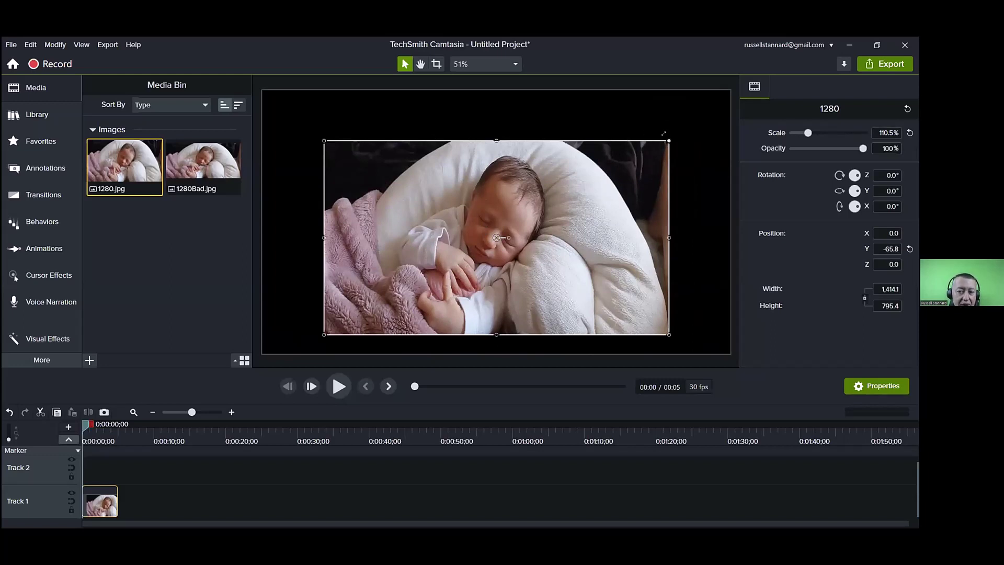
{"action": "left_click_drag", "start_coordinate": [664, 134], "coordinate": [726, 100]}
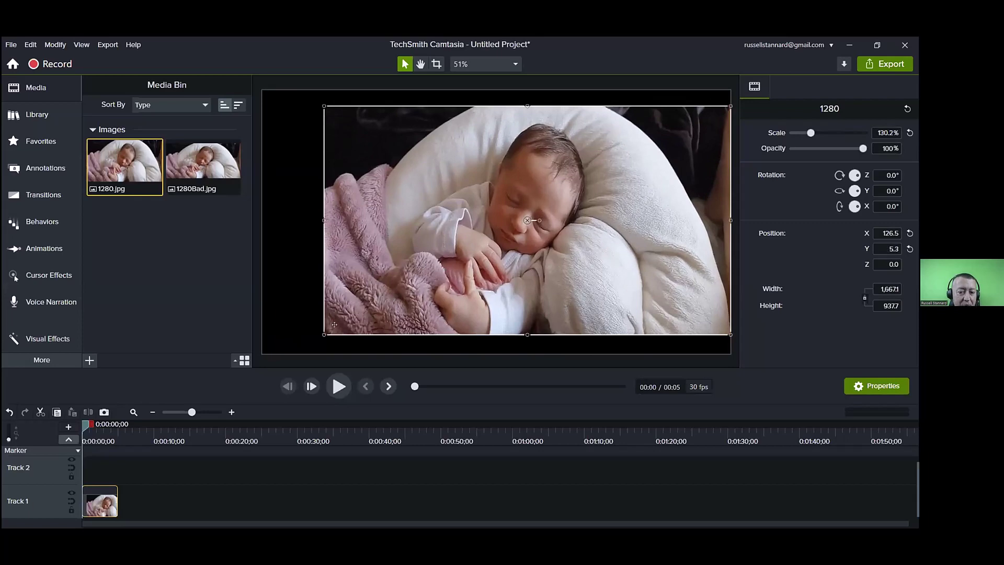
{"action": "left_click_drag", "start_coordinate": [301, 336], "coordinate": [280, 354]}
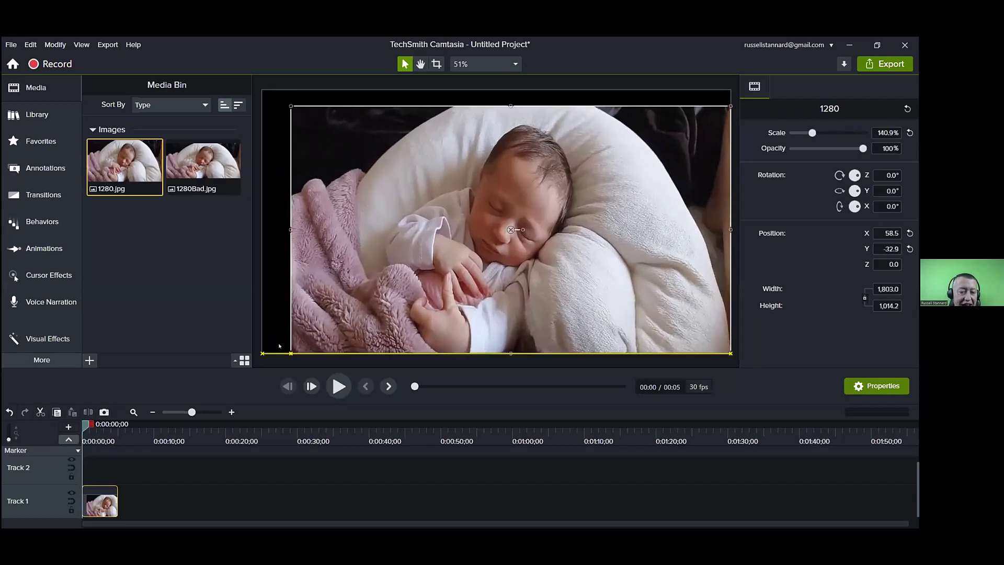
{"action": "left_click_drag", "start_coordinate": [454, 262], "coordinate": [426, 255]}
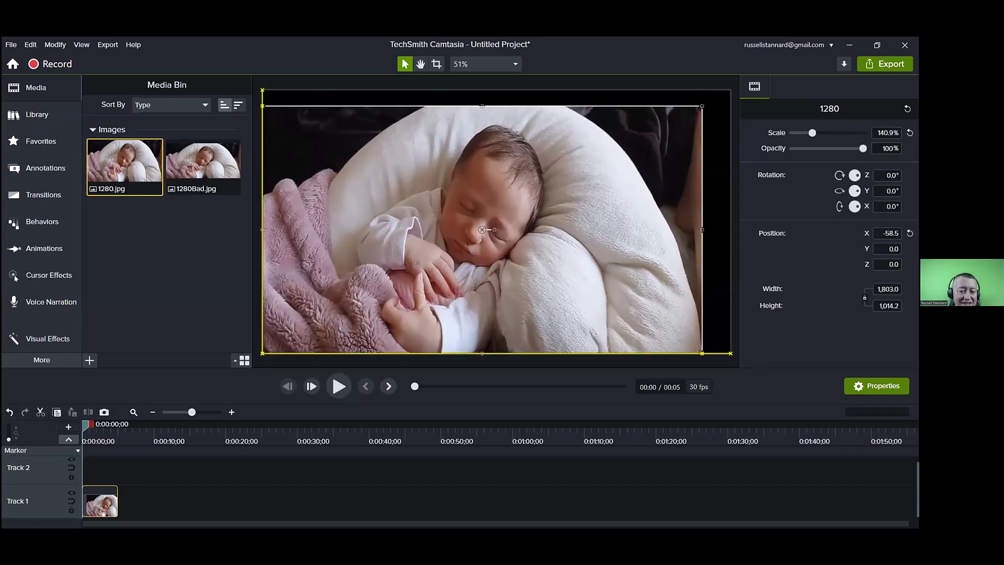
{"action": "left_click_drag", "start_coordinate": [548, 126], "coordinate": [548, 147]}
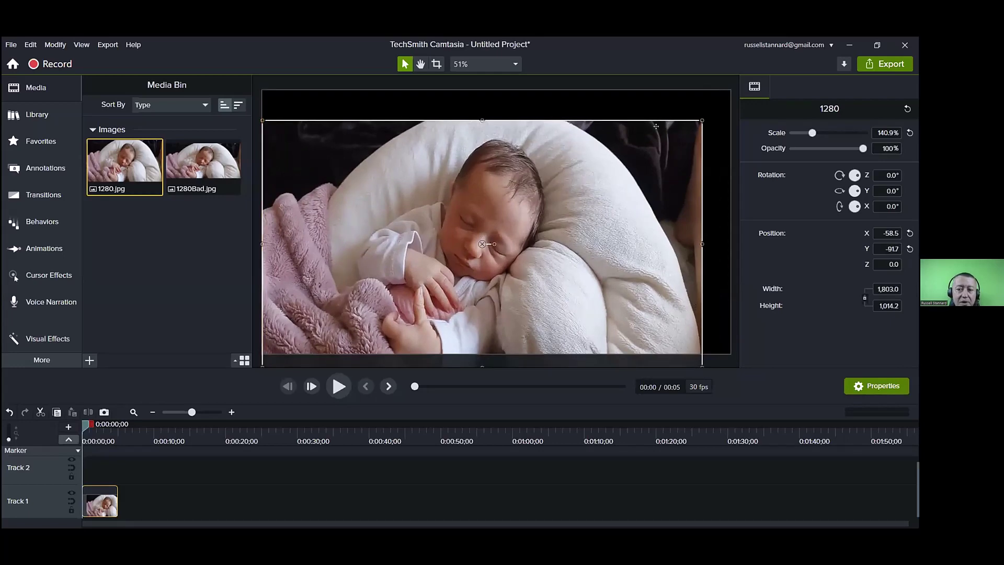
{"action": "left_click_drag", "start_coordinate": [701, 120], "coordinate": [730, 104]}
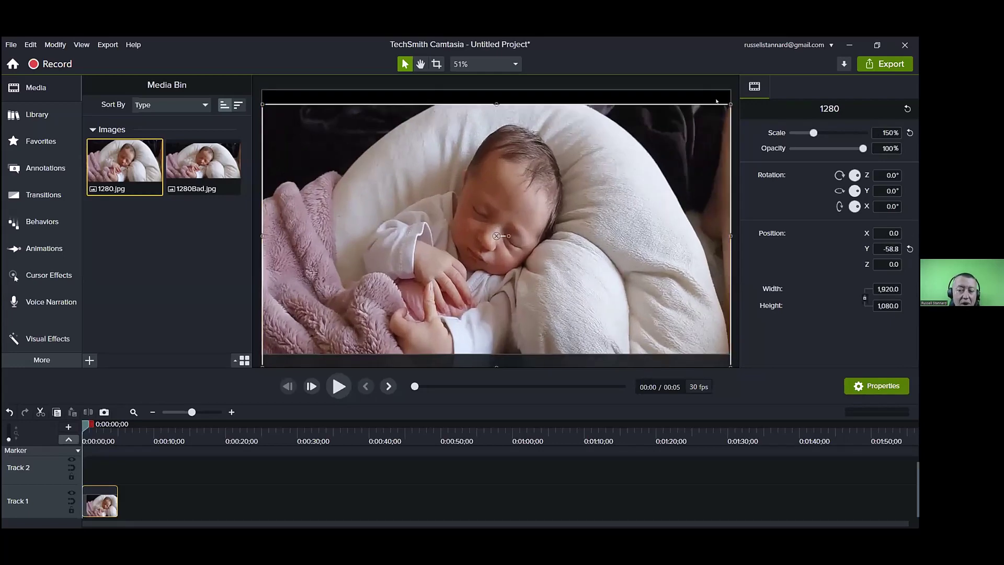
{"action": "left_click_drag", "start_coordinate": [588, 239], "coordinate": [587, 225]}
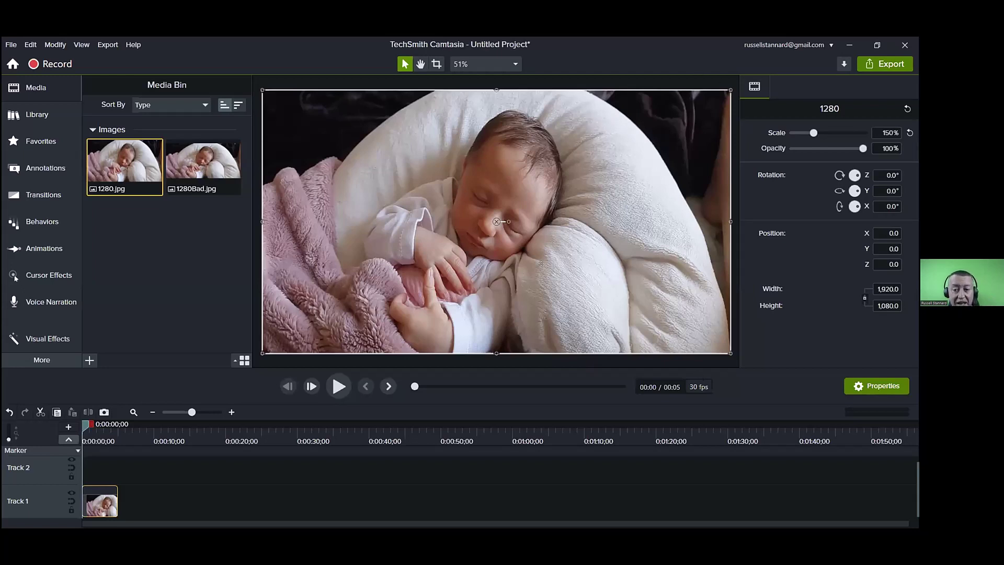
Delete the 1280 image and place 1280Bad.jpg on the canvas at about X -57, Y -98.
{"action": "key", "text": "Delete"}
{"action": "left_click", "coordinate": [214, 171]}
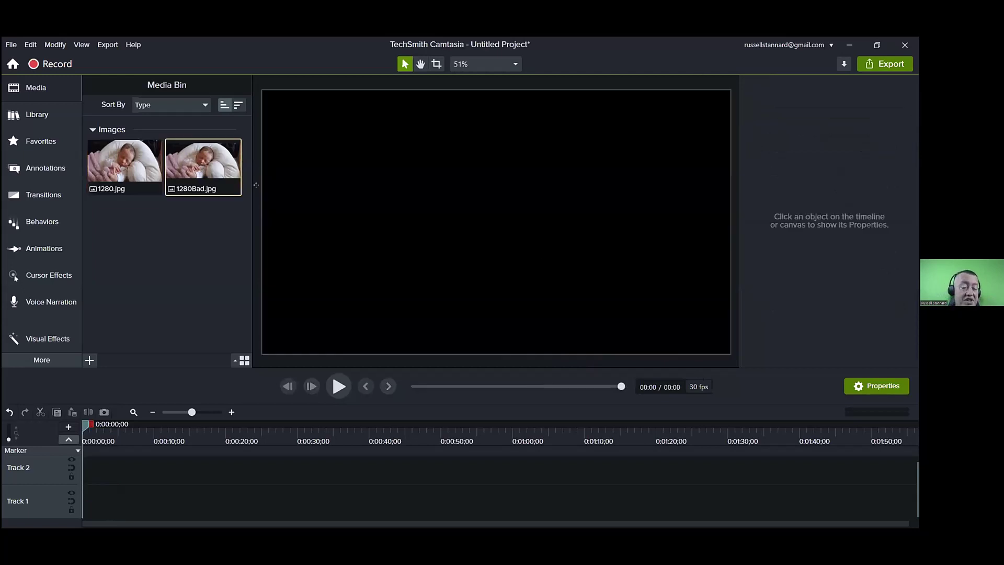
{"action": "left_click_drag", "start_coordinate": [334, 201], "coordinate": [326, 177]}
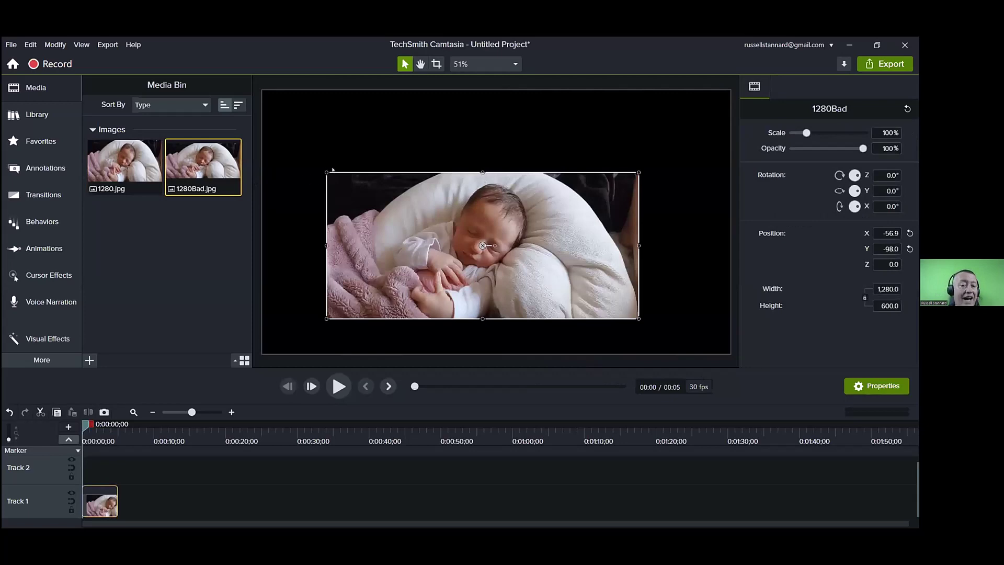
Scale the 1280Bad image from its corners to 150% so it spans the canvas width, and centre it vertically.
{"action": "left_click_drag", "start_coordinate": [324, 169], "coordinate": [263, 142]}
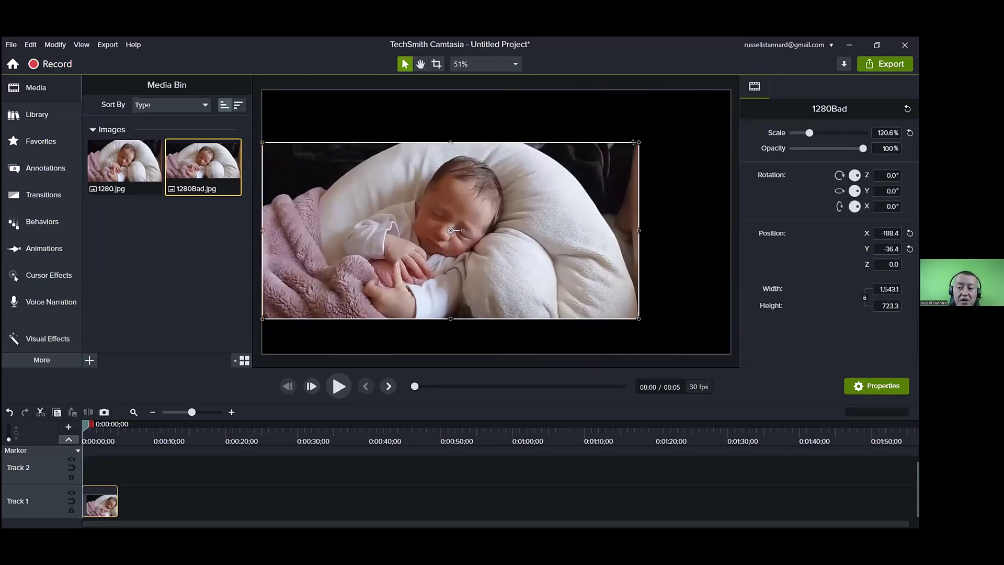
{"action": "left_click_drag", "start_coordinate": [634, 139], "coordinate": [730, 99]}
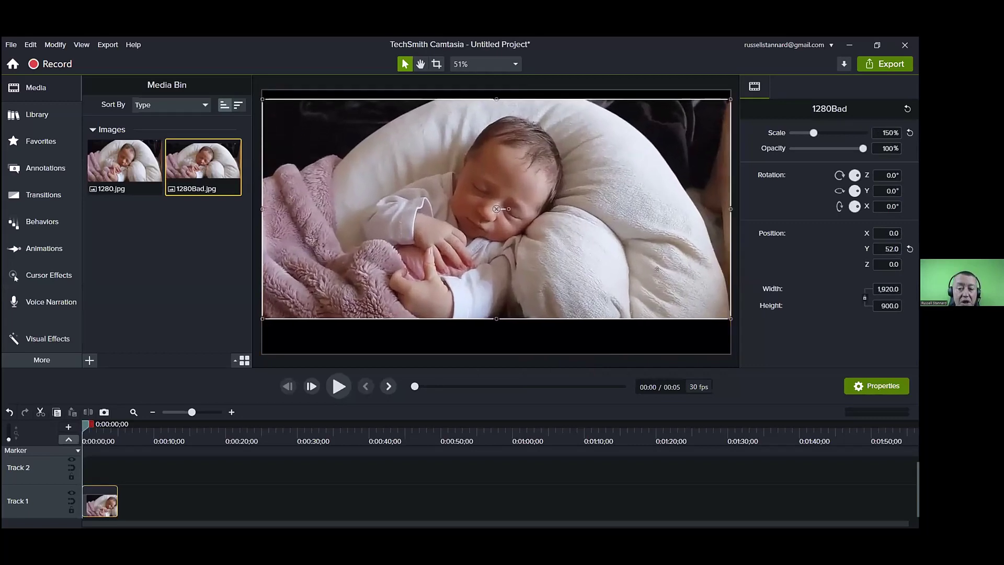
{"action": "left_click_drag", "start_coordinate": [479, 157], "coordinate": [479, 209]}
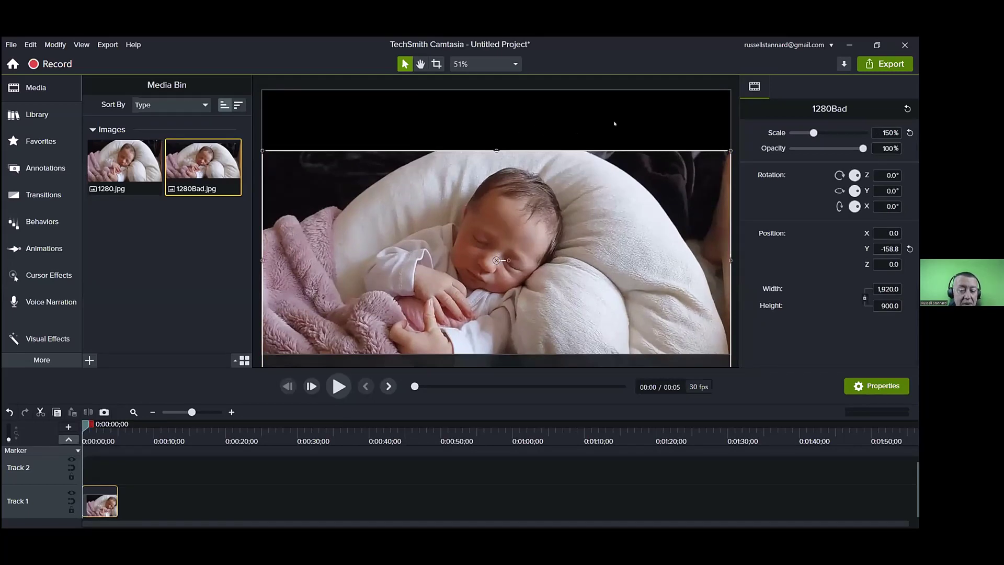
{"action": "key", "text": "ctrl+z"}
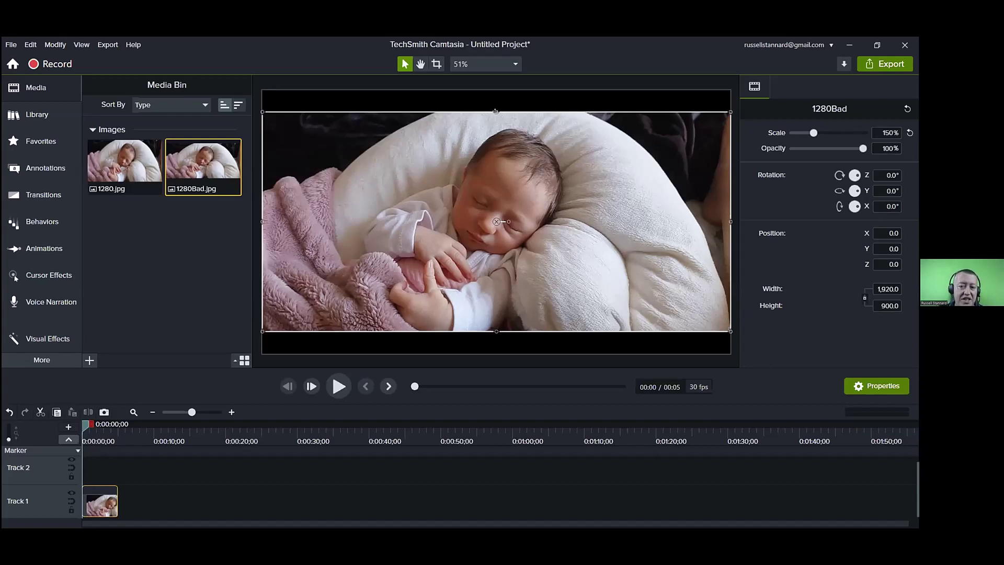
Enlarge the 1280Bad image from its upper and lower edges to 180% so it fills the canvas height.
{"action": "left_click_drag", "start_coordinate": [494, 96], "coordinate": [495, 89]}
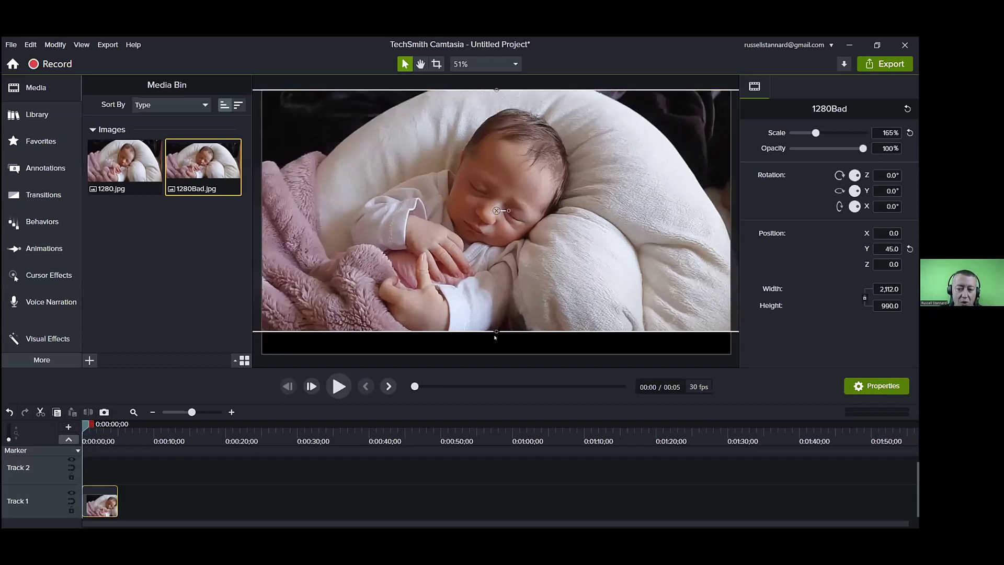
{"action": "left_click_drag", "start_coordinate": [497, 331], "coordinate": [497, 354]}
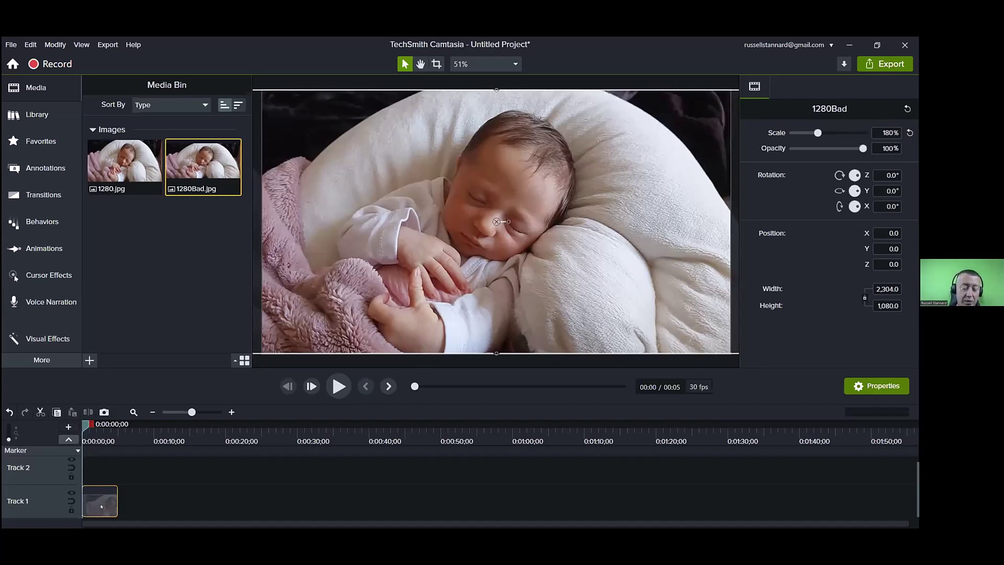
Delete the 1280Bad image from the timeline and remove both images from the Media Bin.
{"action": "key", "text": "Delete"}
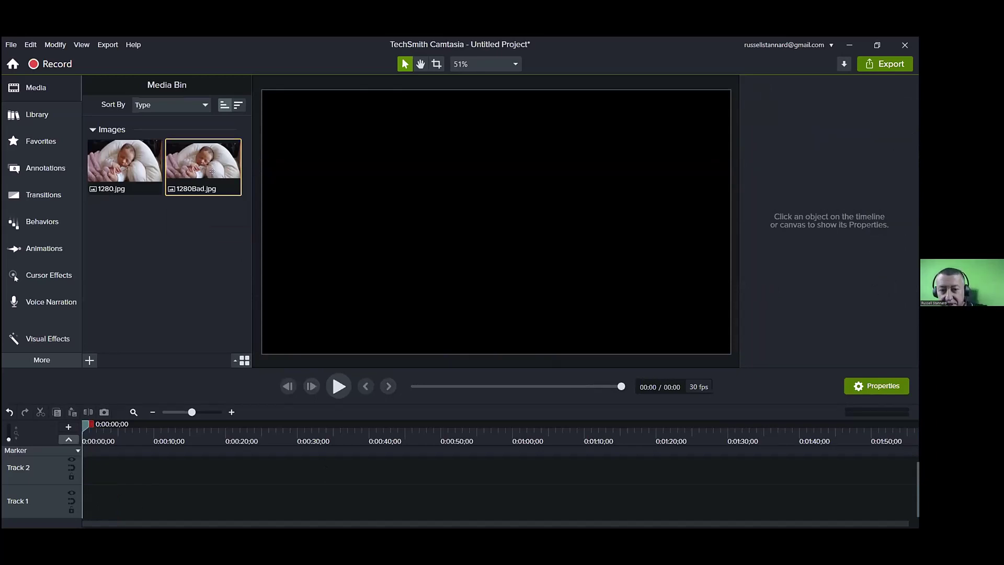
{"action": "key", "text": "Delete"}
{"action": "key", "text": "Delete"}
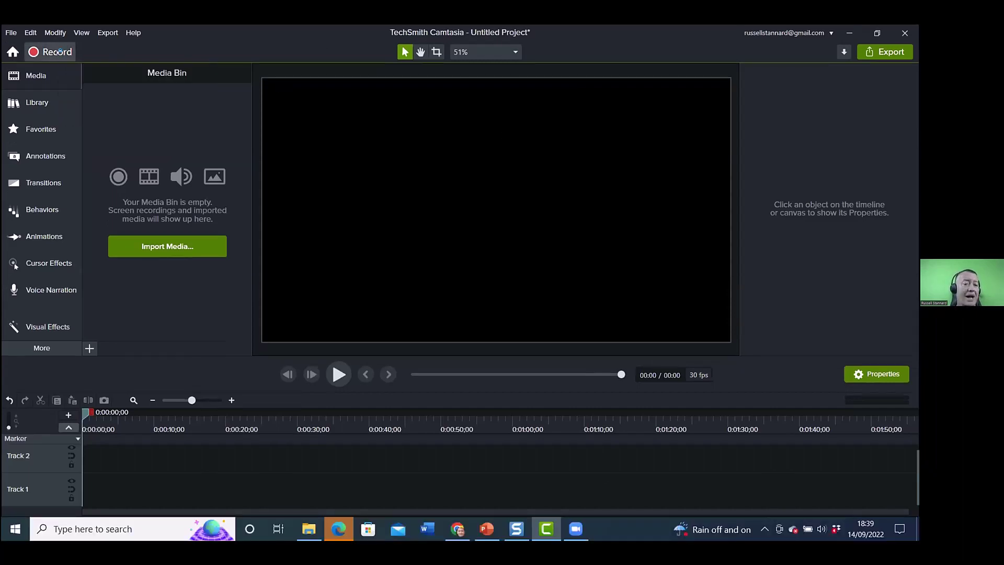
Switch to PowerPoint and record the Understanding size slide at 1920x1080 full screen, with microphone and system audio and without the camera.
{"action": "key", "text": "alt+Tab"}
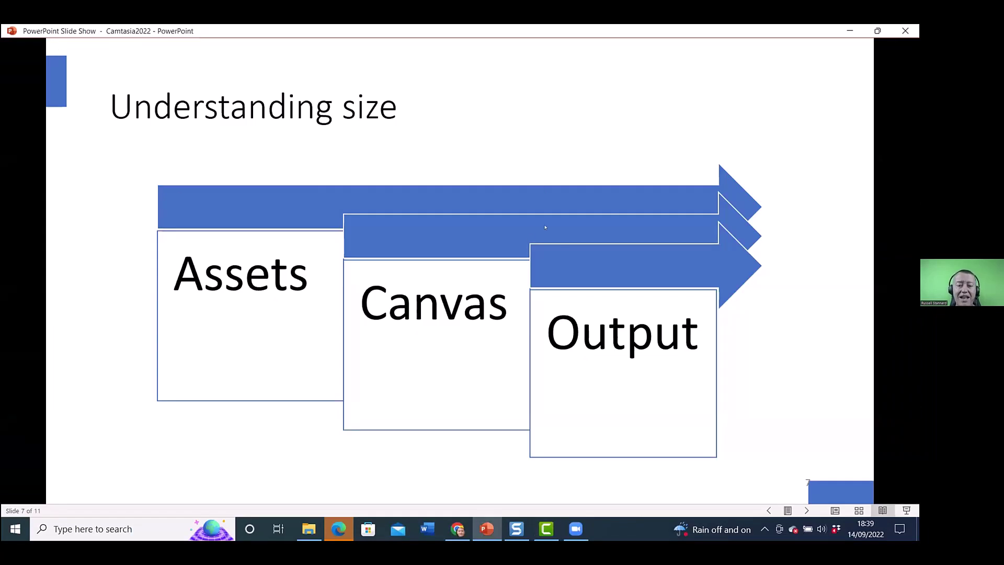
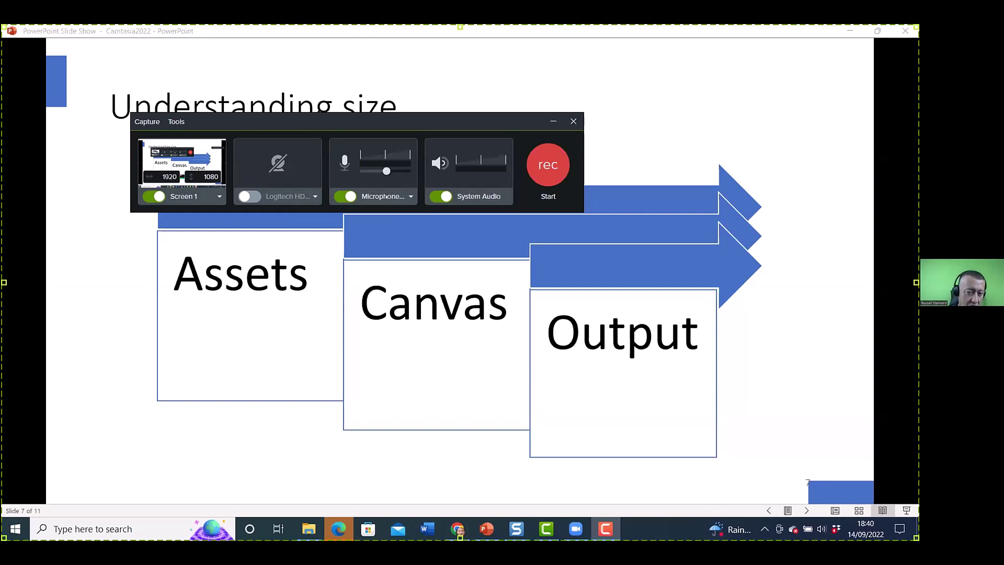
{"action": "left_click_drag", "start_coordinate": [301, 121], "coordinate": [322, 151]}
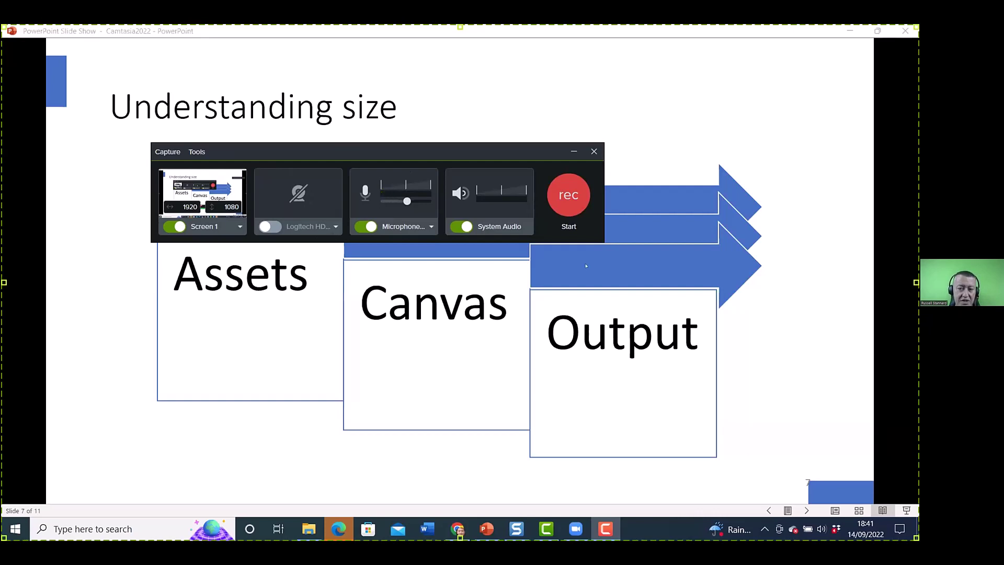
{"action": "left_click", "coordinate": [568, 195]}
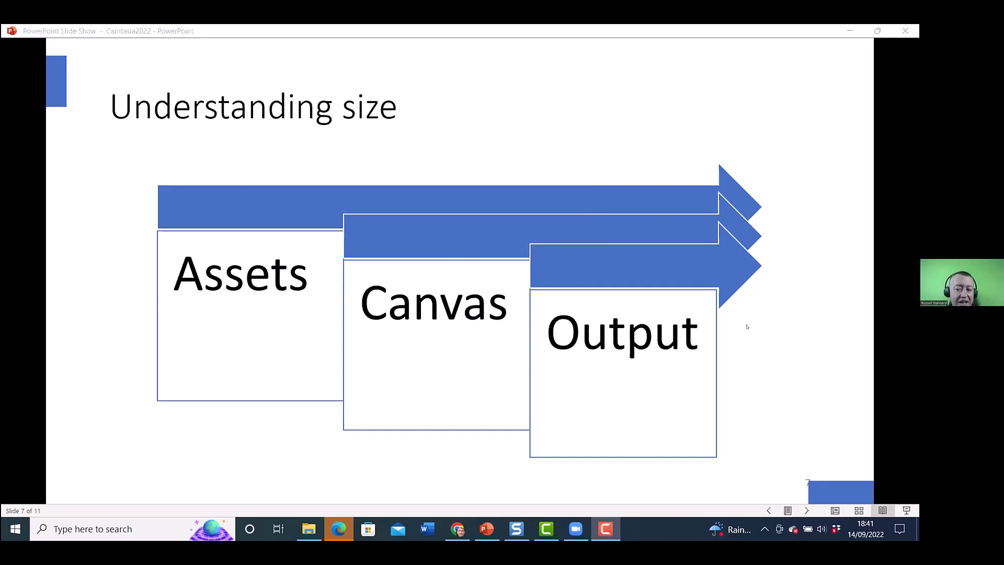
{"action": "left_click", "coordinate": [445, 164]}
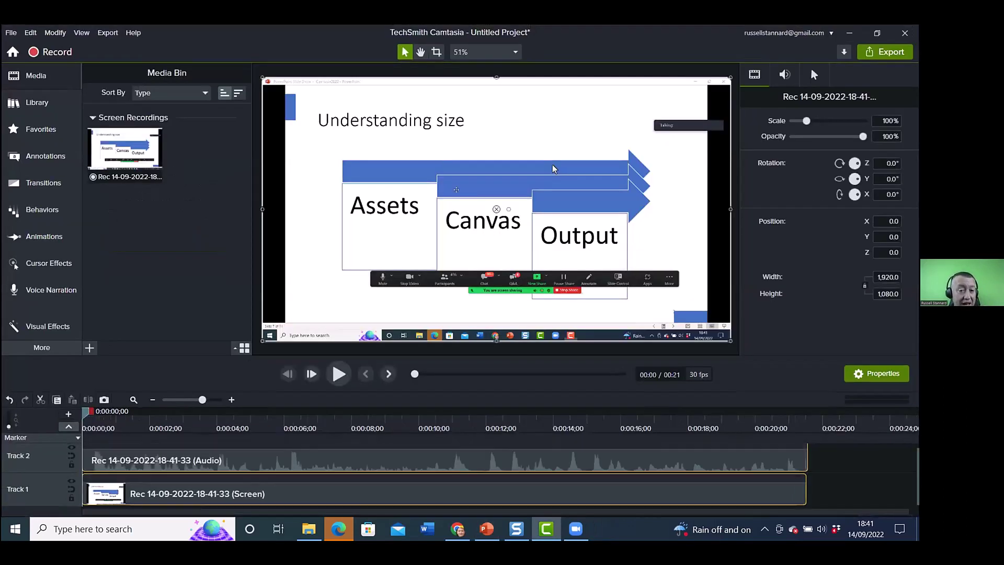
Return to PowerPoint, advance to the Record slide, and capture it as a second 1920x1080 screen recording.
{"action": "key", "text": "alt+Tab"}
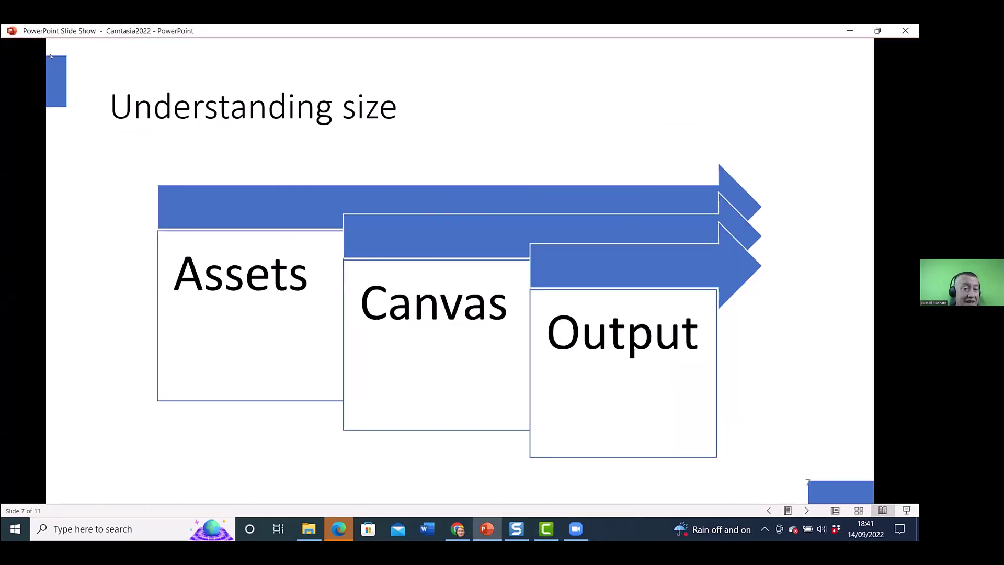
{"action": "left_click", "coordinate": [453, 151]}
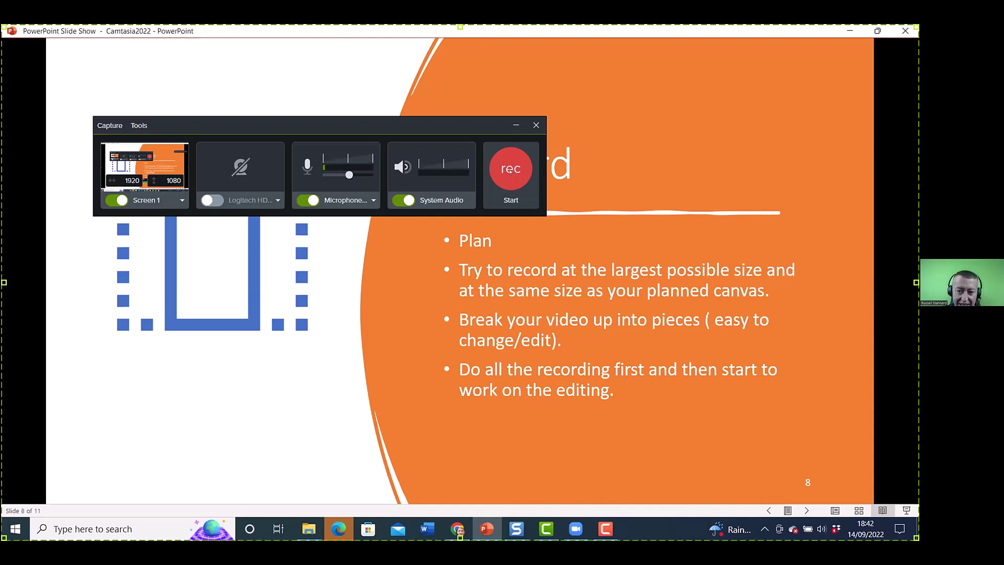
{"action": "left_click", "coordinate": [511, 170]}
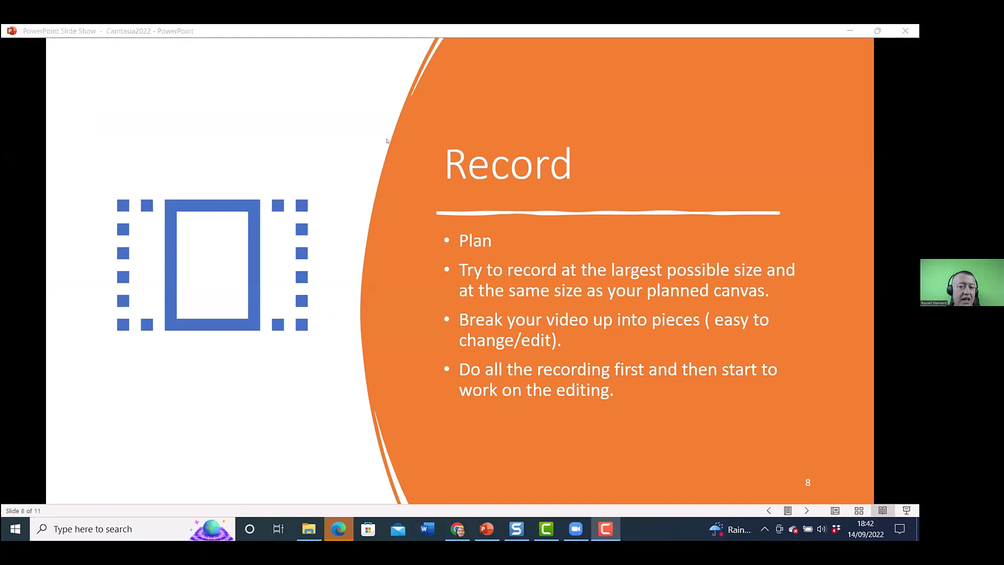
{"action": "key", "text": "F10"}
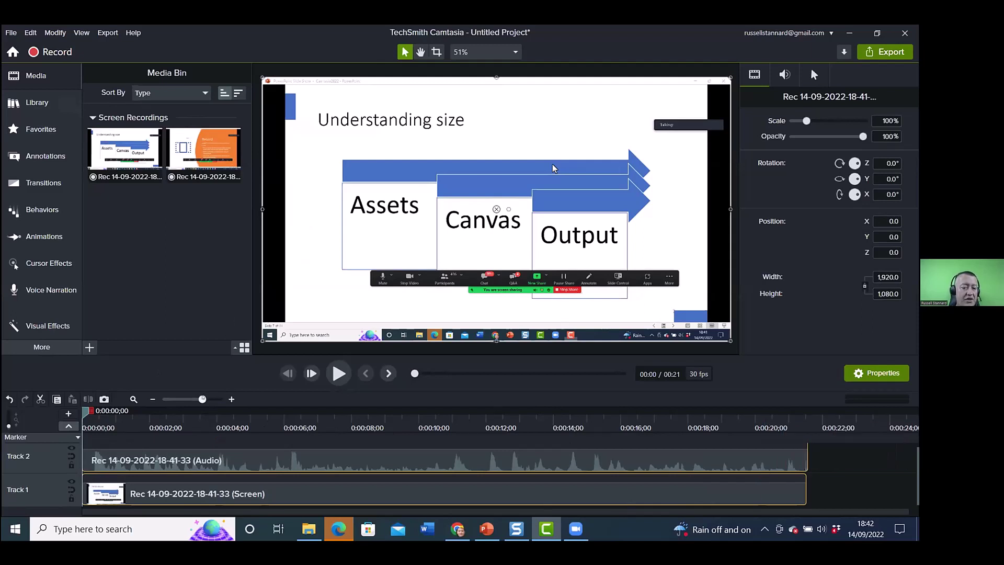
Append the second screen recording directly after the first on the timeline and scrub the playhead to about 0:00:10.
{"action": "key", "text": "ctrl+minus"}
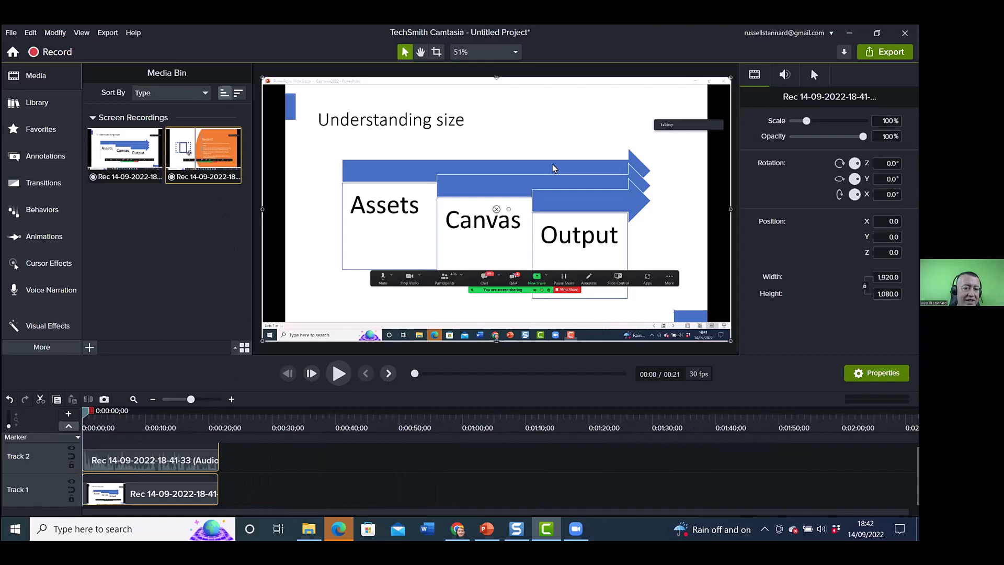
{"action": "left_click_drag", "start_coordinate": [205, 156], "coordinate": [266, 341]}
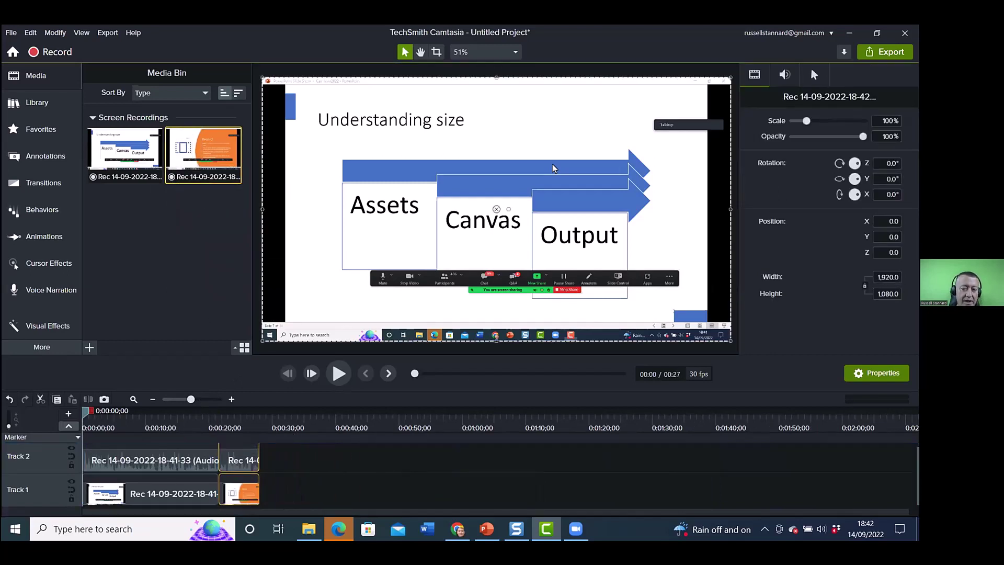
{"action": "left_click_drag", "start_coordinate": [88, 413], "coordinate": [183, 427]}
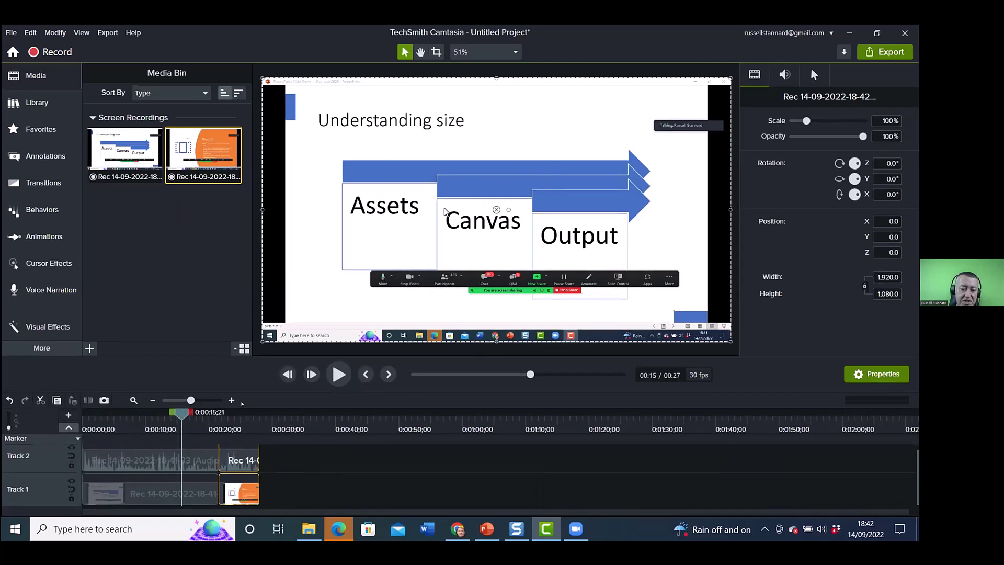
{"action": "left_click_drag", "start_coordinate": [179, 417], "coordinate": [145, 413]}
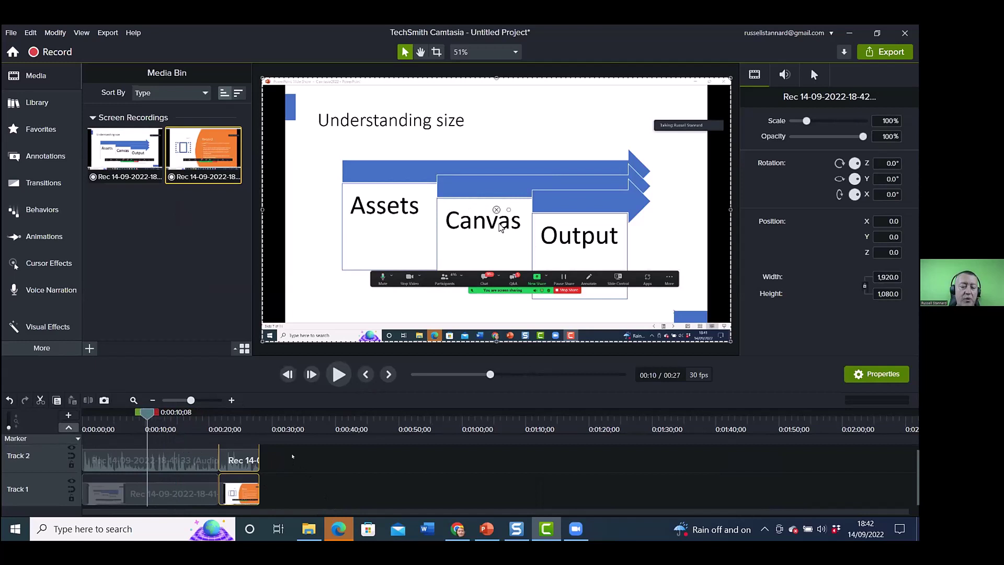
Select both recordings, apply the Highlight cursor effect to them, and preview it near 0:00:12.
{"action": "left_click_drag", "start_coordinate": [286, 457], "coordinate": [109, 494]}
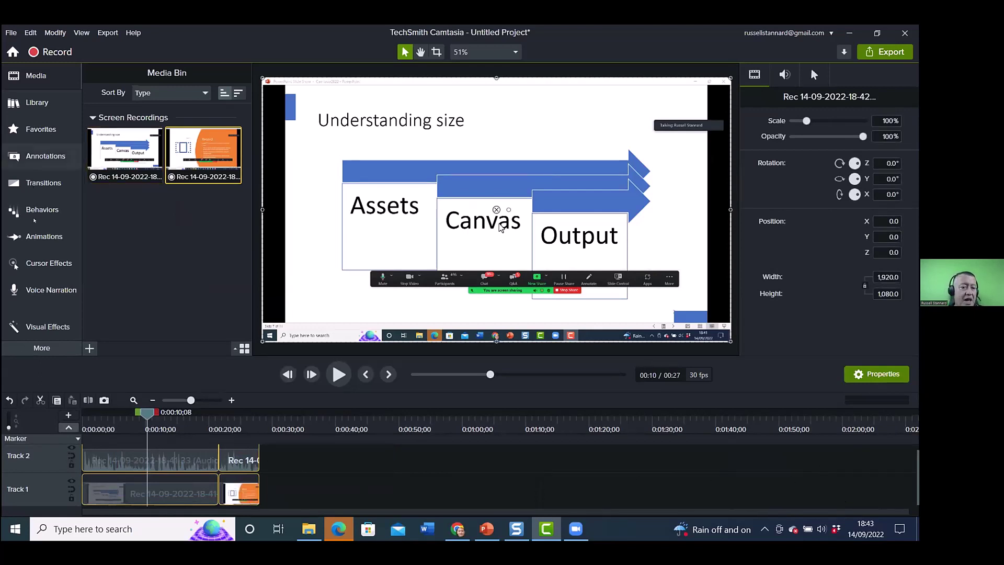
{"action": "left_click", "coordinate": [48, 263]}
{"action": "left_click_drag", "start_coordinate": [196, 187], "coordinate": [184, 487]}
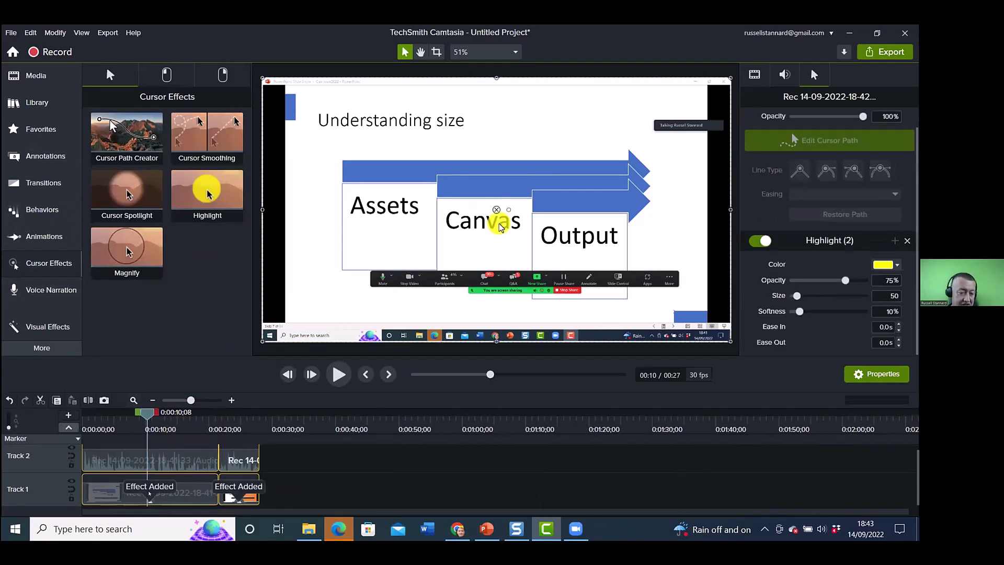
{"action": "mouse_move", "coordinate": [142, 415]}
{"action": "left_mouse_down"}
{"action": "mouse_move", "coordinate": [230, 417]}
{"action": "mouse_move", "coordinate": [157, 417]}
{"action": "left_mouse_up"}
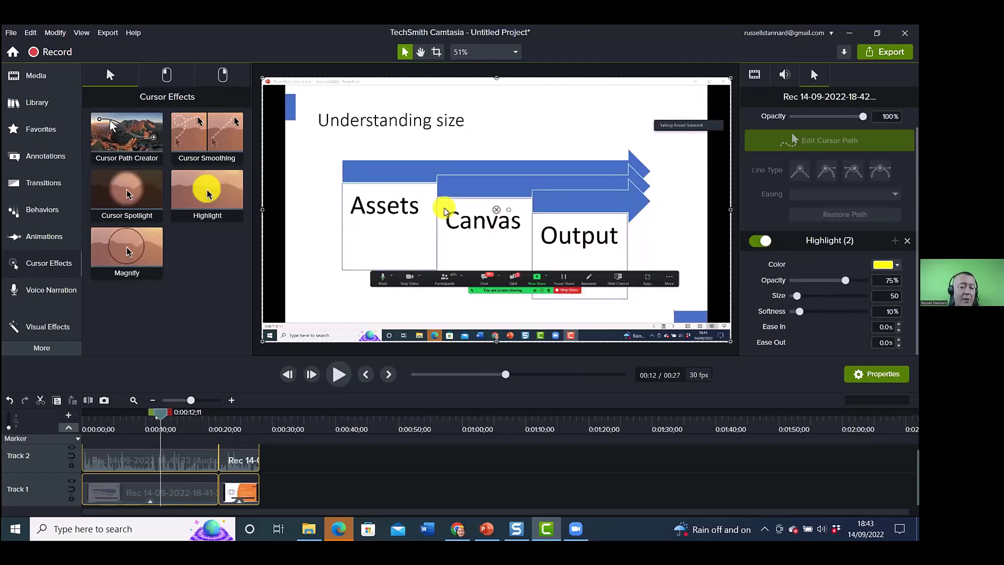
Expand the Titles folder in the Camtasia 2022 library and shift both recordings about 8 seconds later on the timeline.
{"action": "left_click_drag", "start_coordinate": [233, 351], "coordinate": [279, 316]}
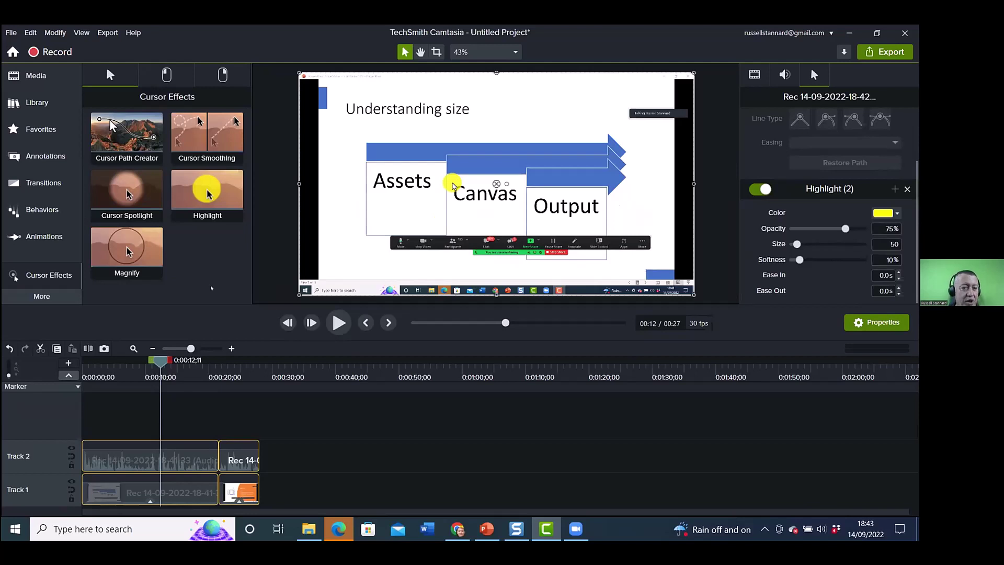
{"action": "left_click", "coordinate": [42, 103]}
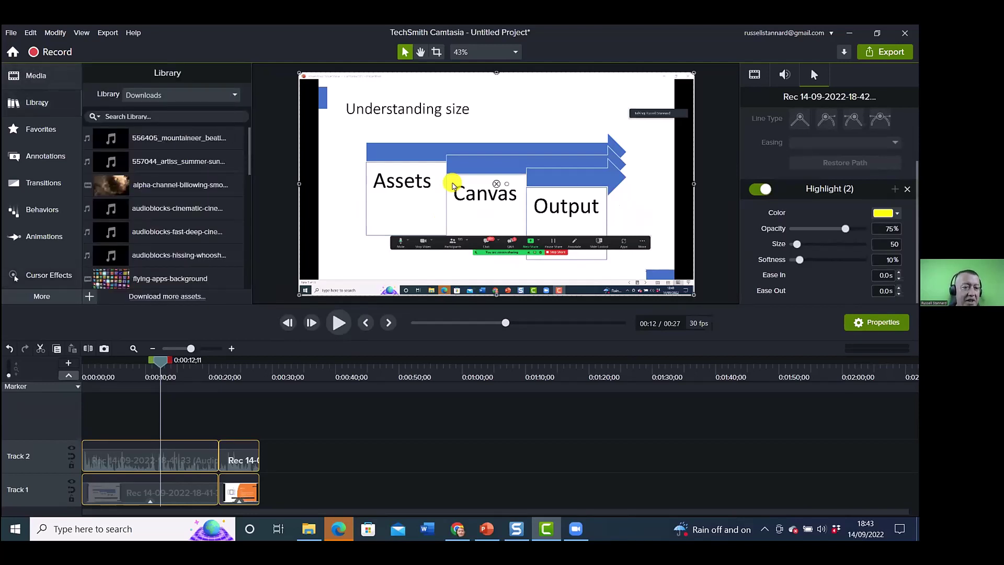
{"action": "left_click", "coordinate": [234, 94]}
{"action": "left_click", "coordinate": [154, 136]}
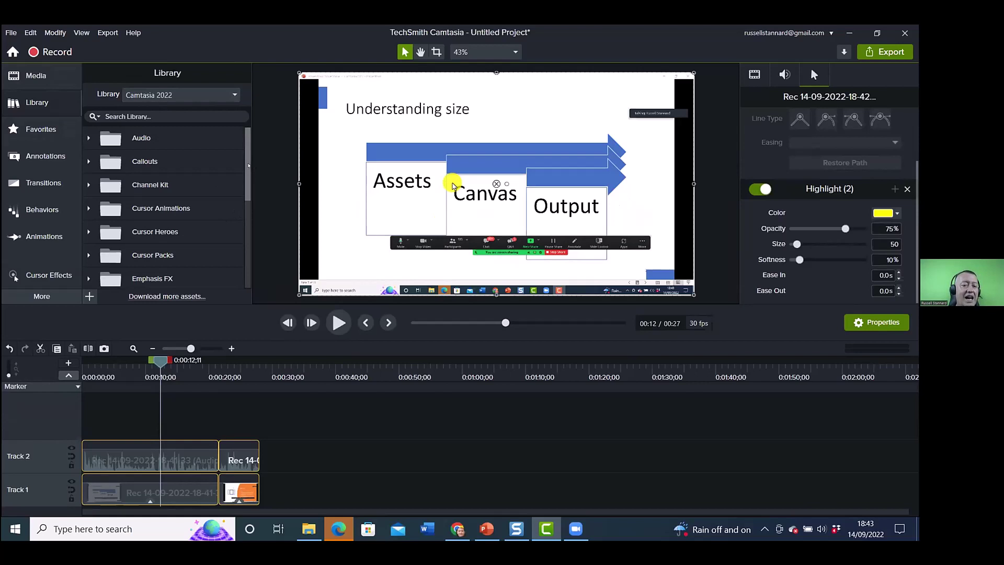
{"action": "left_click_drag", "start_coordinate": [247, 164], "coordinate": [242, 251]}
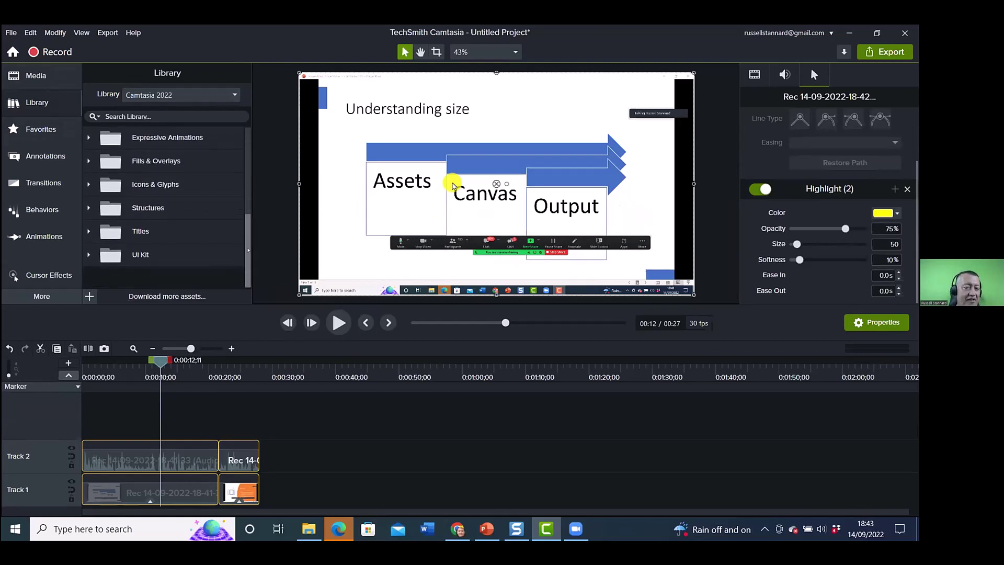
{"action": "left_click", "coordinate": [88, 233]}
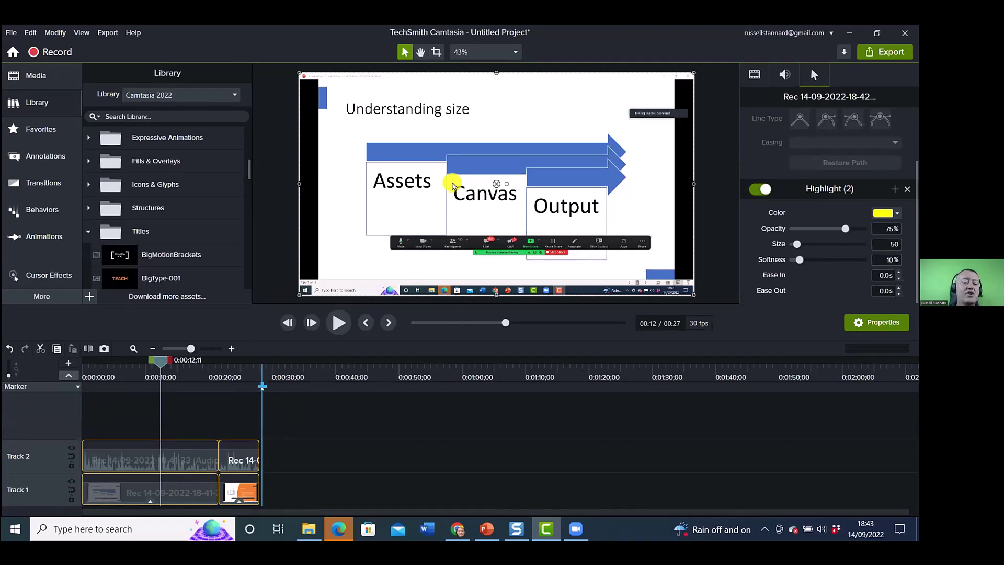
{"action": "left_click_drag", "start_coordinate": [278, 439], "coordinate": [193, 456]}
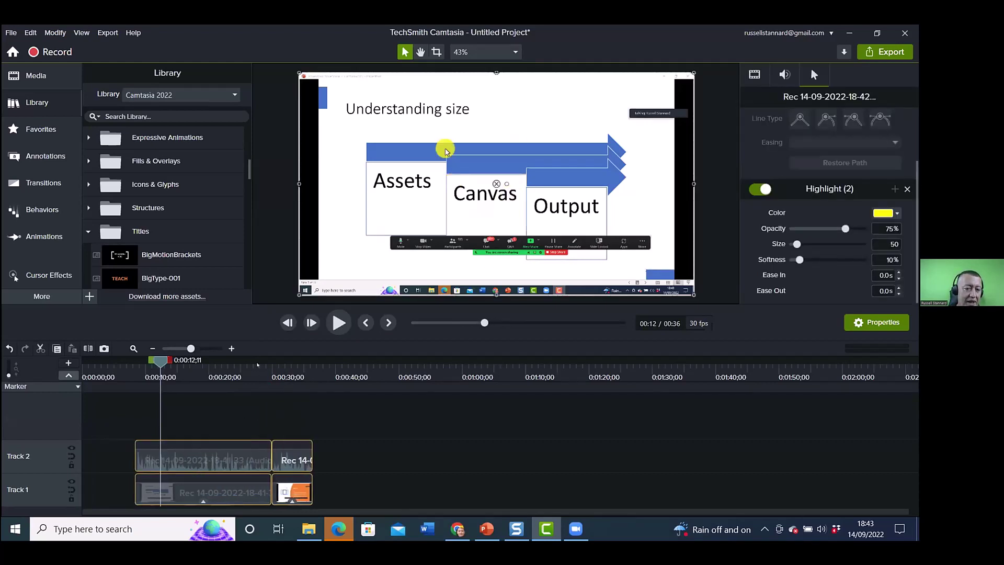
Preview the BigType-001 title, insert it at the start of Track 2 directly before the recordings, and select it.
{"action": "double_click", "coordinate": [119, 279]}
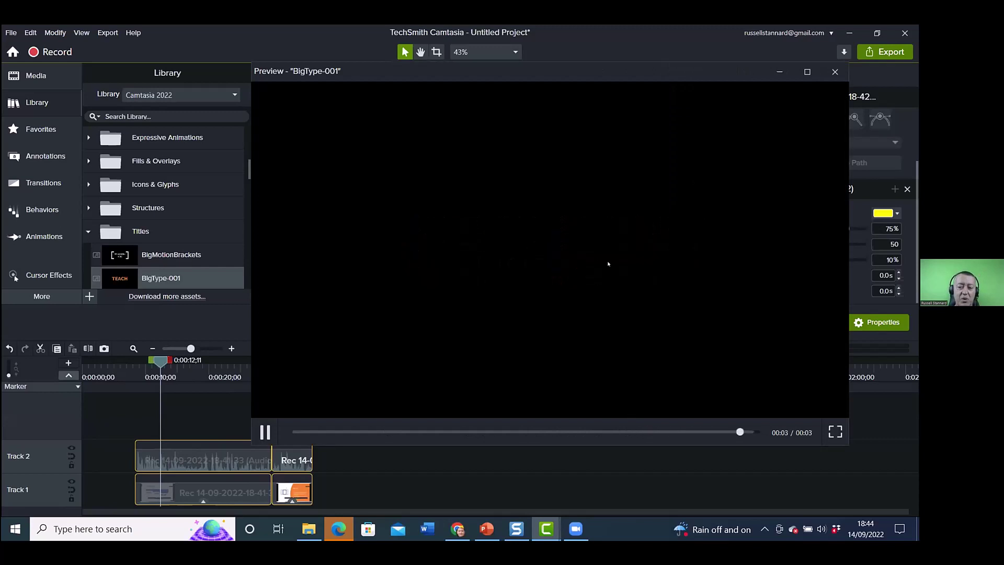
{"action": "left_click", "coordinate": [263, 432]}
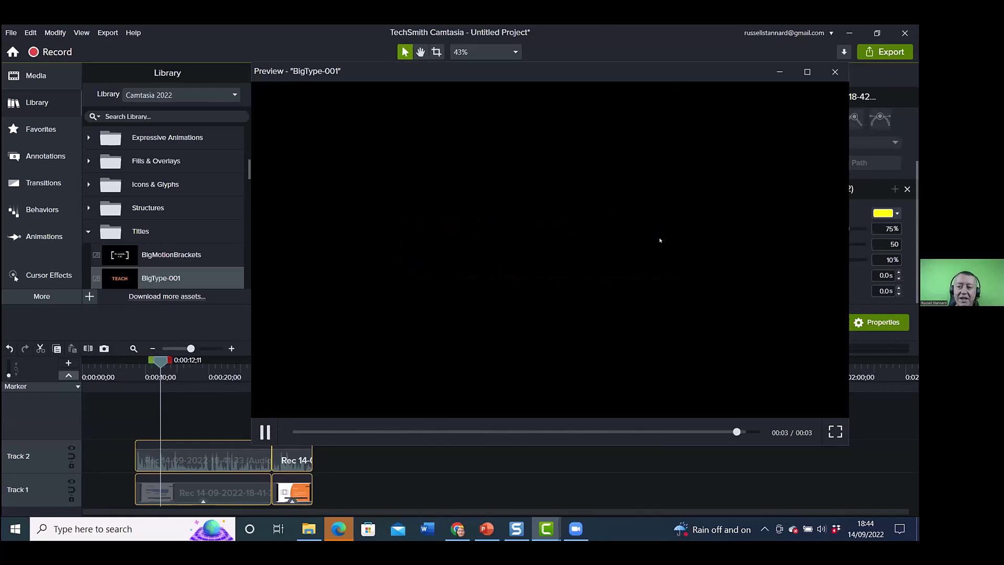
{"action": "key", "text": "Escape"}
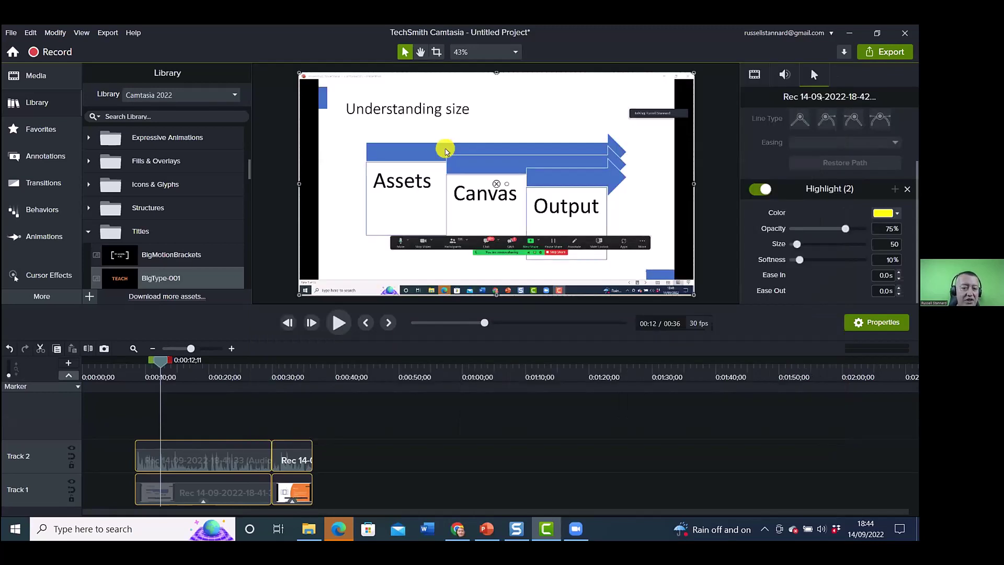
{"action": "left_click_drag", "start_coordinate": [123, 276], "coordinate": [249, 489]}
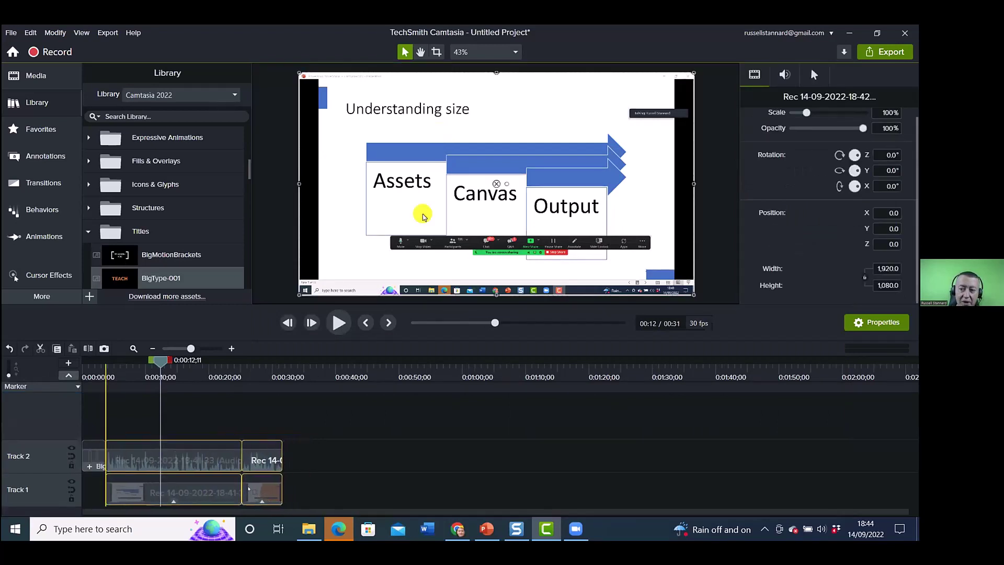
{"action": "left_click", "coordinate": [94, 456]}
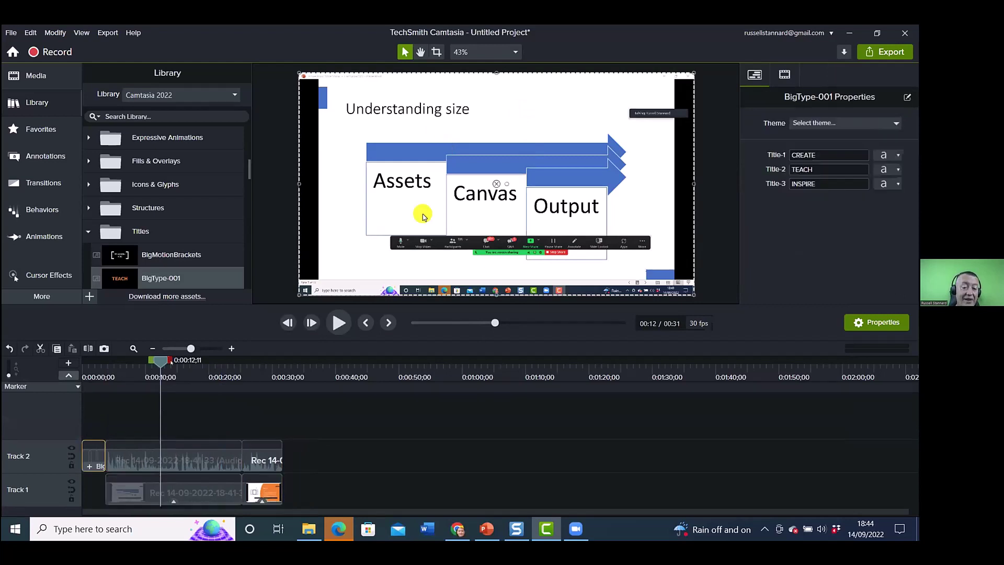
Replace the BigType-001 title's three texts with the presenter's first name, "Says" and "Hello", checking the title near 0:00:02.
{"action": "left_click_drag", "start_coordinate": [160, 361], "coordinate": [99, 361]}
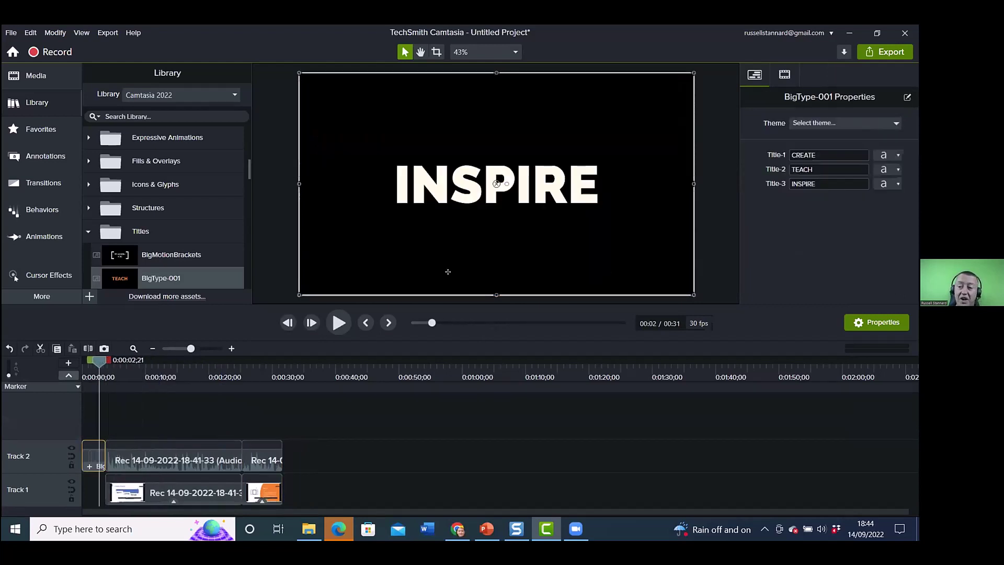
{"action": "double_click", "coordinate": [824, 152]}
{"action": "key", "text": "BackSpace"}
{"action": "type", "text": "Russell"}
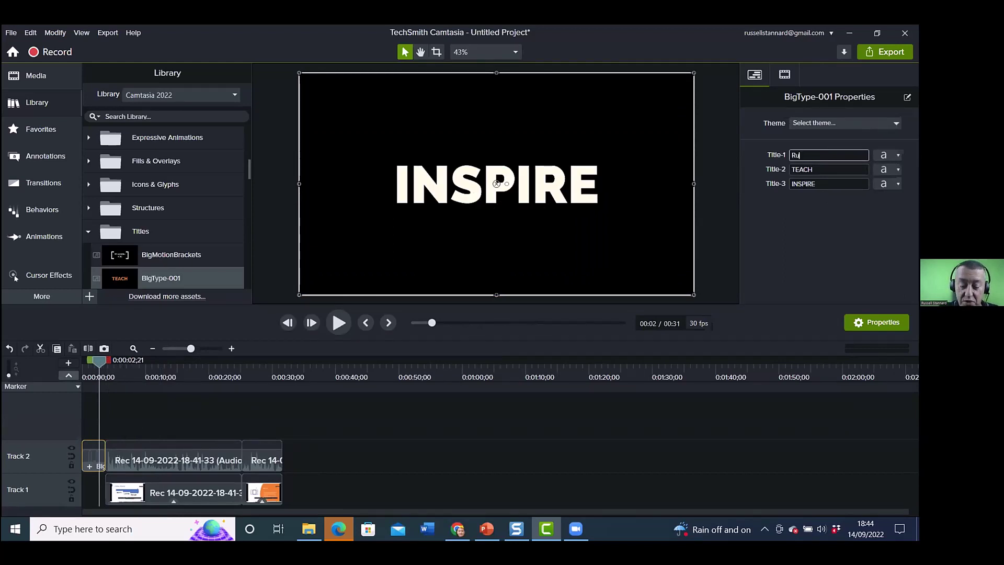
{"action": "double_click", "coordinate": [818, 166]}
{"action": "type", "text": "Saus"}
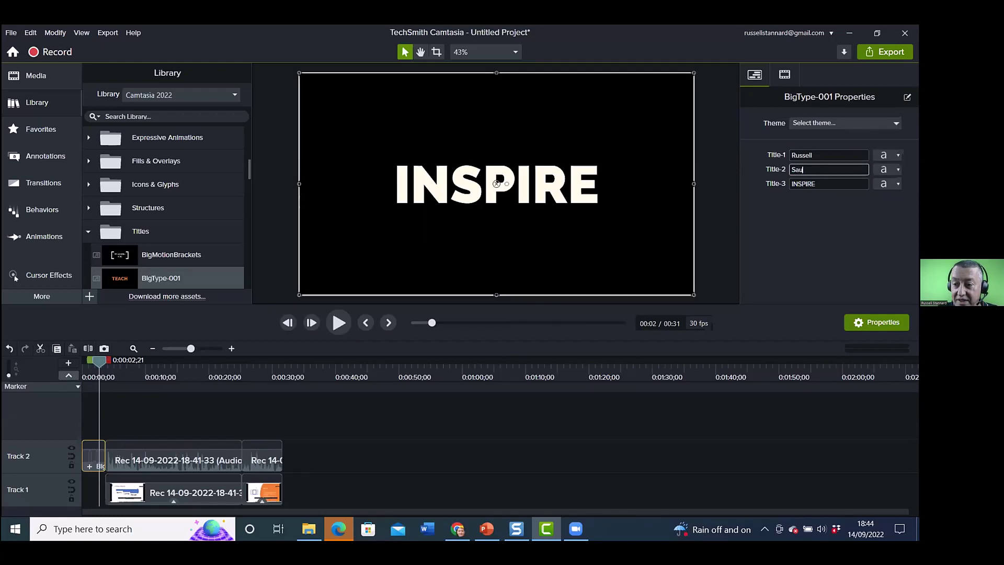
{"action": "key", "text": "BackSpace"}
{"action": "key", "text": "BackSpace"}
{"action": "type", "text": "ys"}
{"action": "double_click", "coordinate": [831, 180]}
{"action": "type", "text": "Hello"}
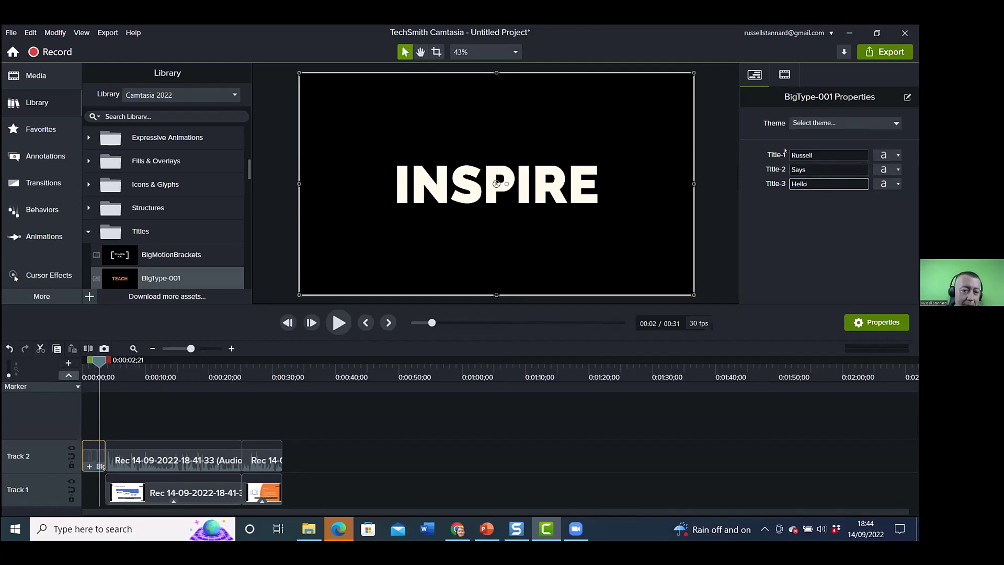
Enlarge the preview area and play the project from the start through the edited title to about 0:00:07.
{"action": "left_click_drag", "start_coordinate": [247, 173], "coordinate": [262, 339]}
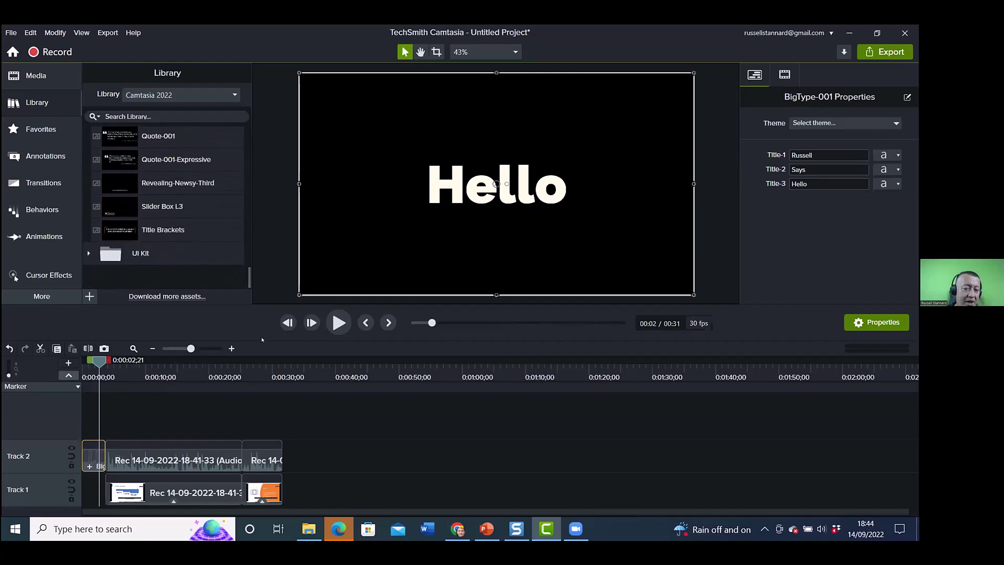
{"action": "left_click", "coordinate": [85, 368]}
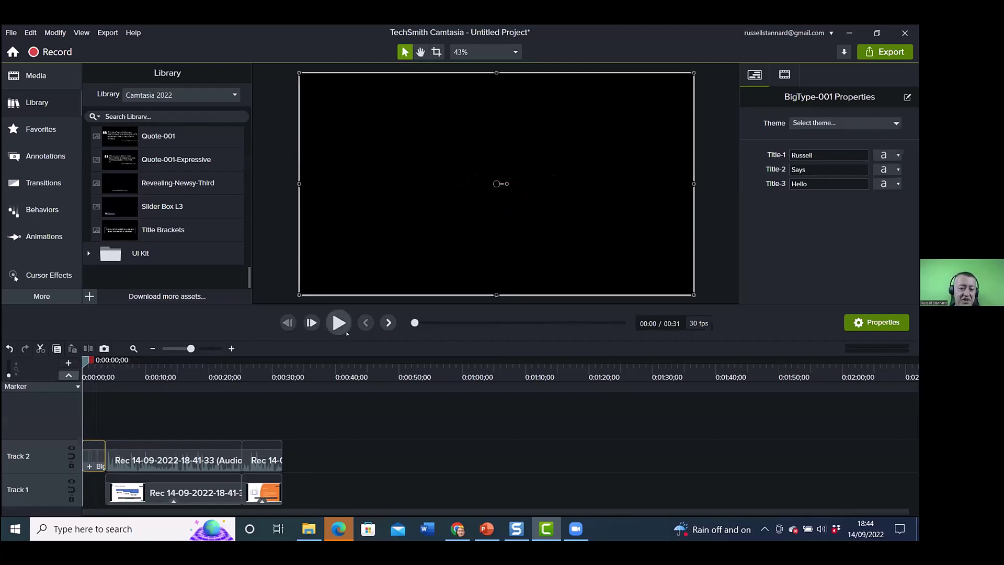
{"action": "left_click_drag", "start_coordinate": [302, 303], "coordinate": [304, 338]}
{"action": "left_click", "coordinate": [339, 357]}
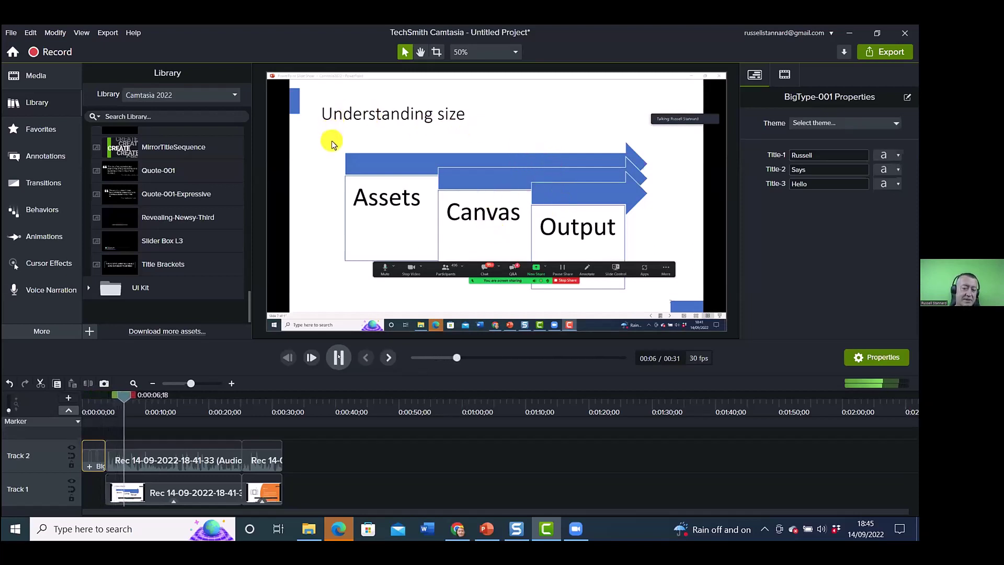
{"action": "left_click", "coordinate": [338, 358]}
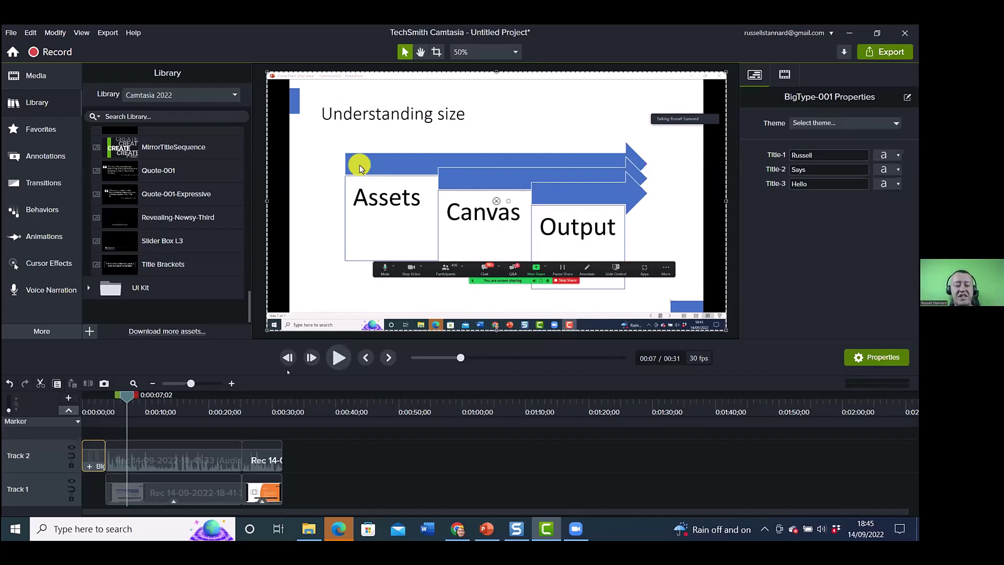
Add the red Basic speech bubble callout above the slide's arrows at 0:00:07 and select only that callout.
{"action": "left_click", "coordinate": [41, 157]}
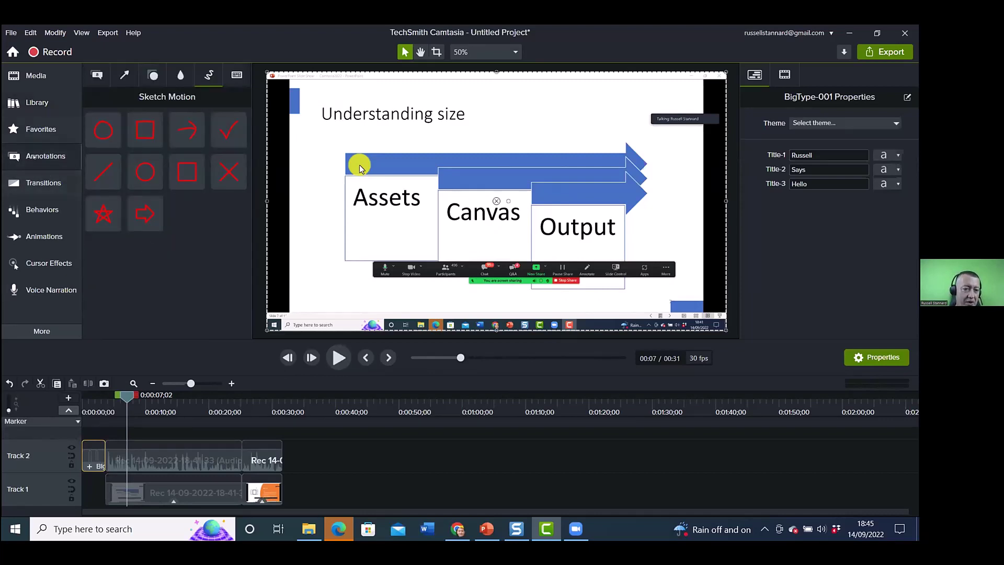
{"action": "left_click", "coordinate": [96, 75]}
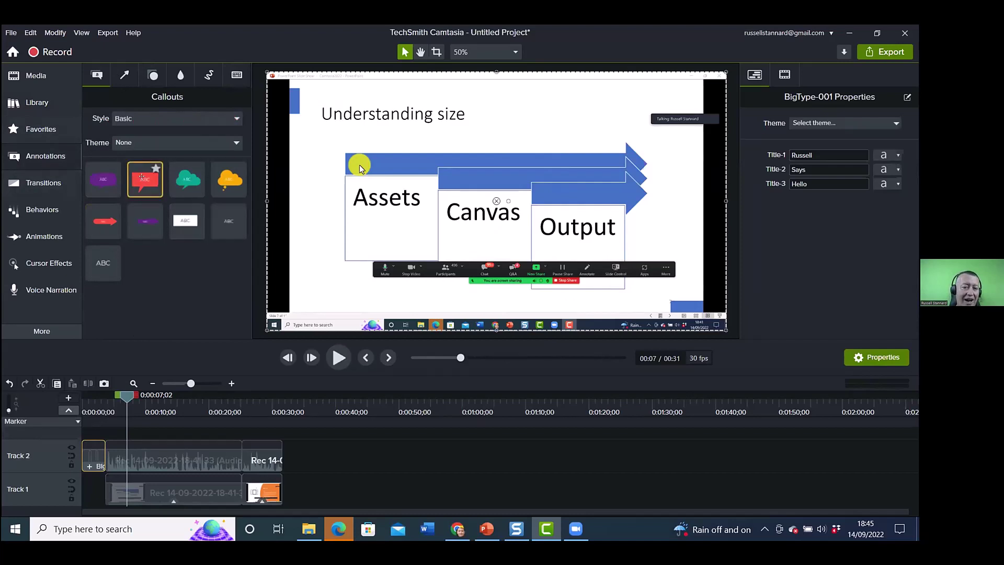
{"action": "left_click_drag", "start_coordinate": [142, 179], "coordinate": [563, 125]}
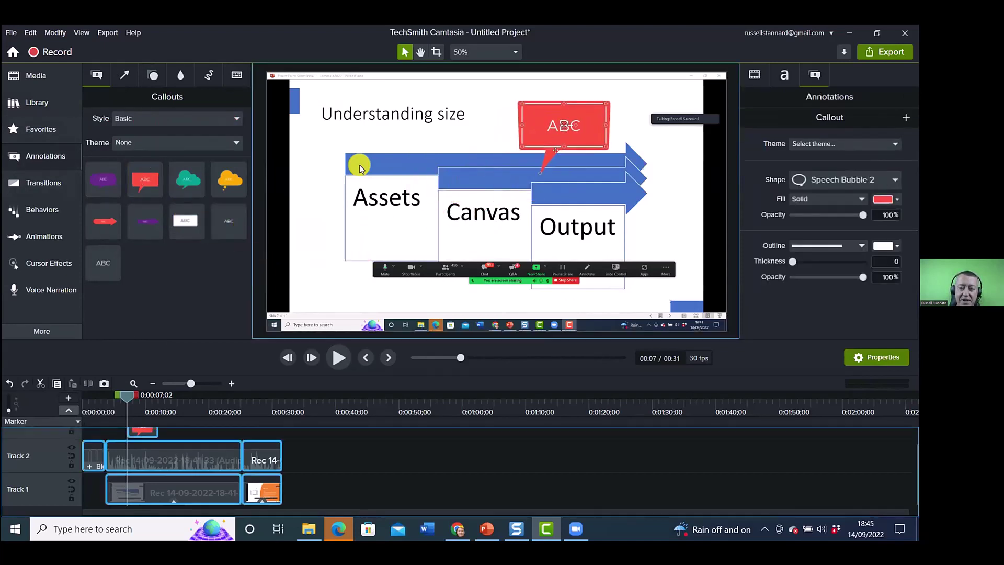
{"action": "left_click", "coordinate": [535, 174]}
{"action": "left_click", "coordinate": [543, 136]}
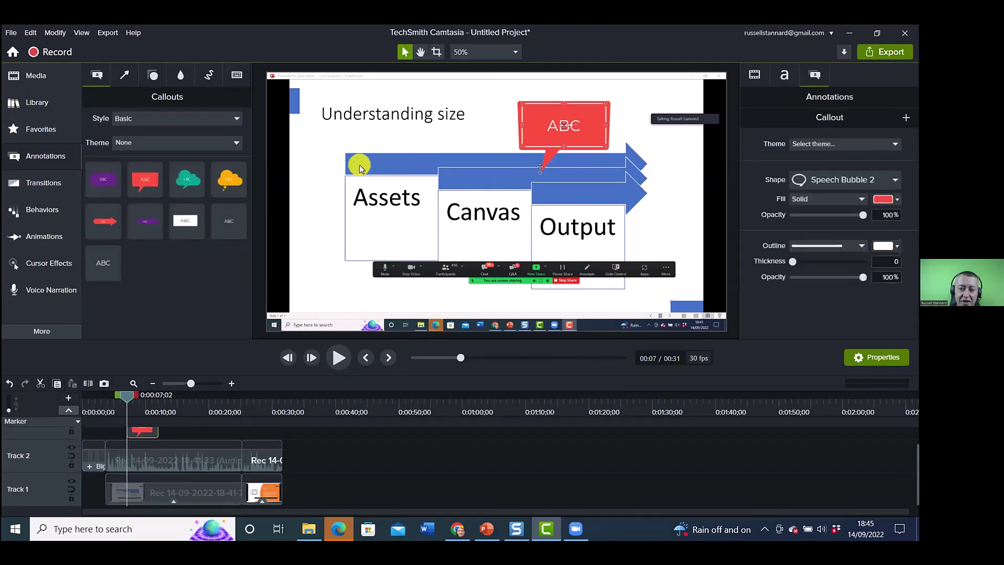
{"action": "left_click", "coordinate": [530, 166]}
{"action": "left_click_drag", "start_coordinate": [530, 166], "coordinate": [513, 181]}
{"action": "key", "text": "ctrl+z"}
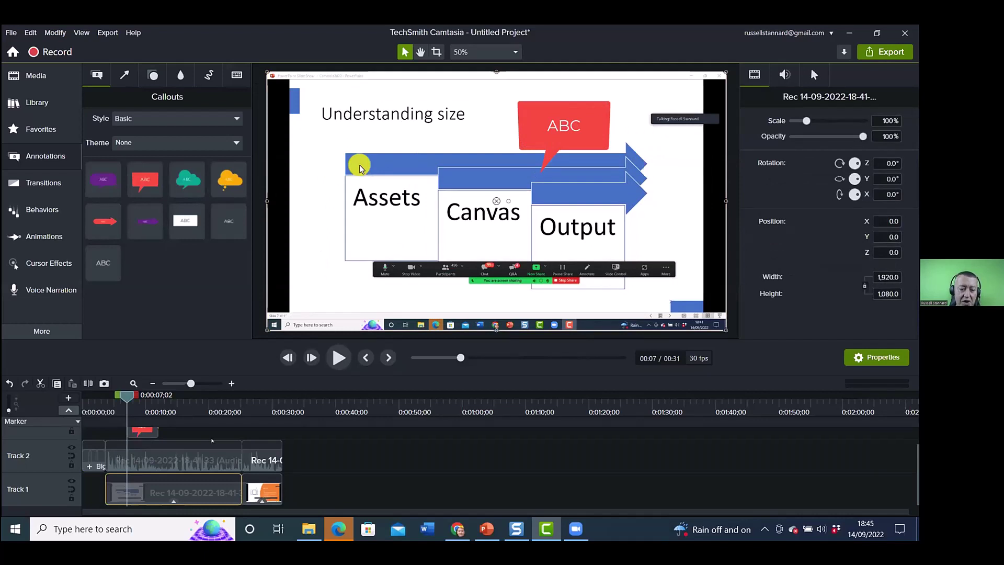
Lock Track 1 and stretch the speech bubble's pointer tip to the word Assets on the slide.
{"action": "left_click", "coordinate": [65, 494]}
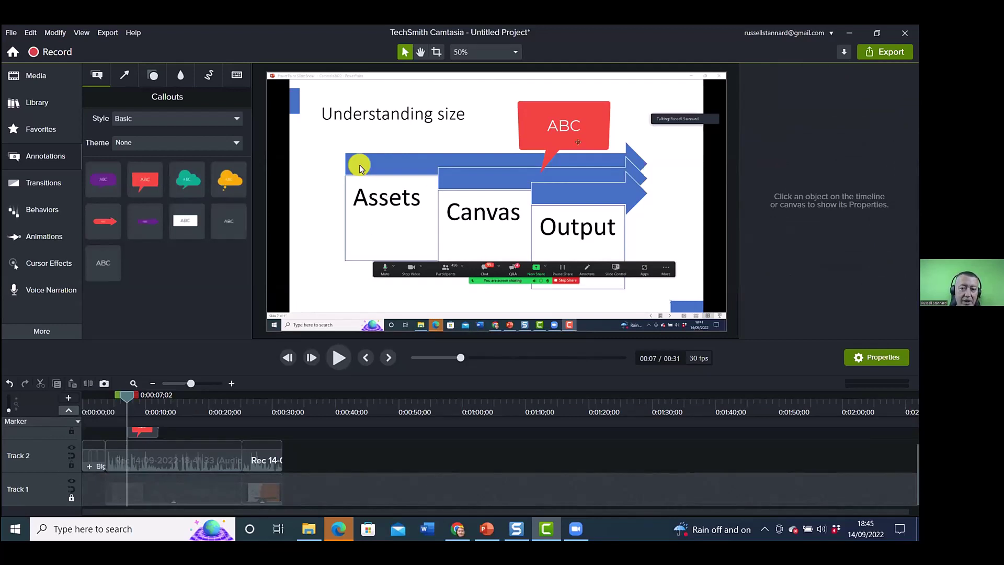
{"action": "left_click", "coordinate": [545, 172]}
{"action": "left_click_drag", "start_coordinate": [540, 173], "coordinate": [411, 200]}
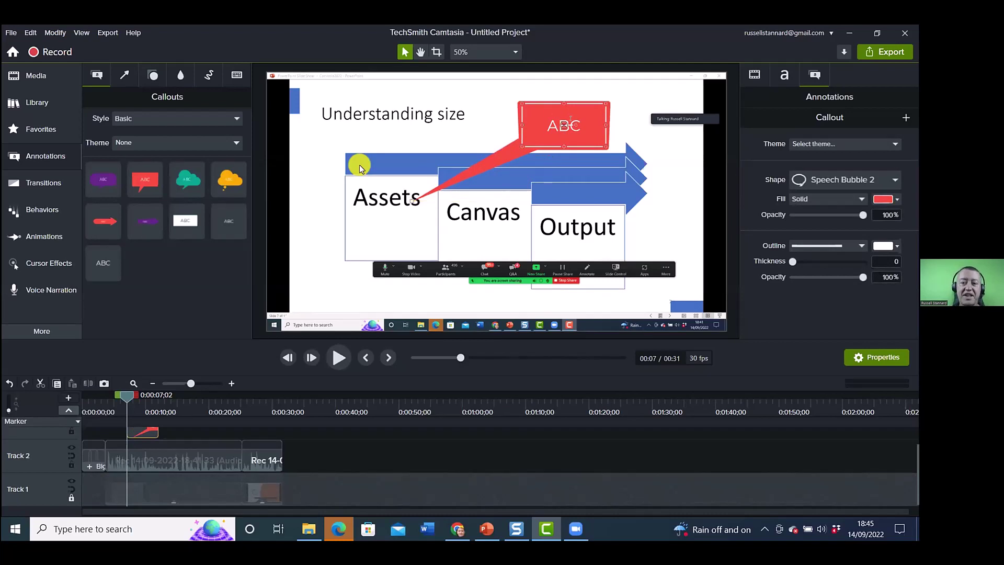
Replace the callout's placeholder text with "Audio , Pictures or Video".
{"action": "double_click", "coordinate": [570, 123]}
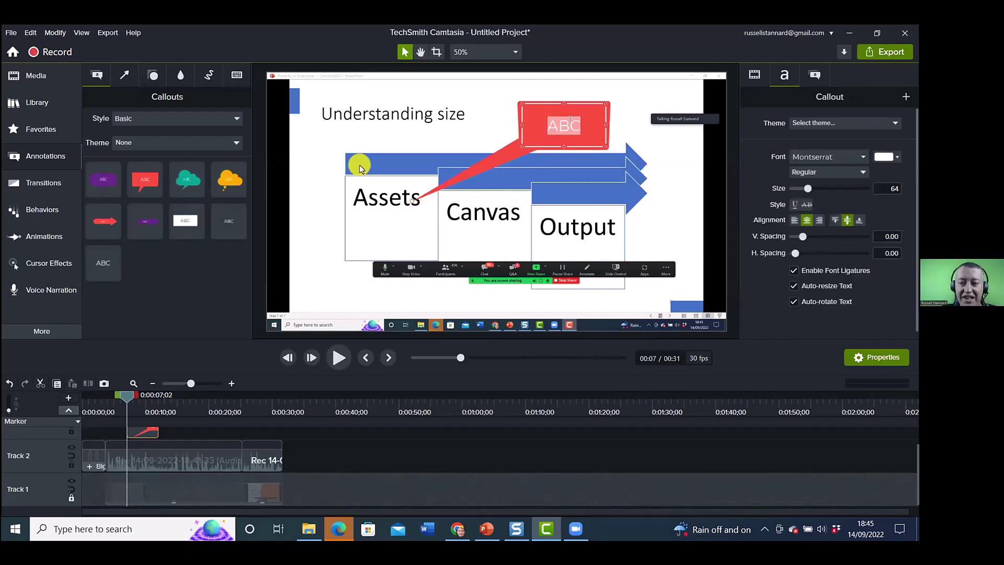
{"action": "type", "text": "Mid"}
{"action": "key", "text": "BackSpace"}
{"action": "key", "text": "BackSpace"}
{"action": "key", "text": "BackSpace"}
{"action": "type", "text": "M"}
{"action": "key", "text": "BackSpace"}
{"action": "type", "text": "Mid"}
{"action": "key", "text": "BackSpace"}
{"action": "key", "text": "BackSpace"}
{"action": "key", "text": "BackSpace"}
{"action": "type", "text": "Au"}
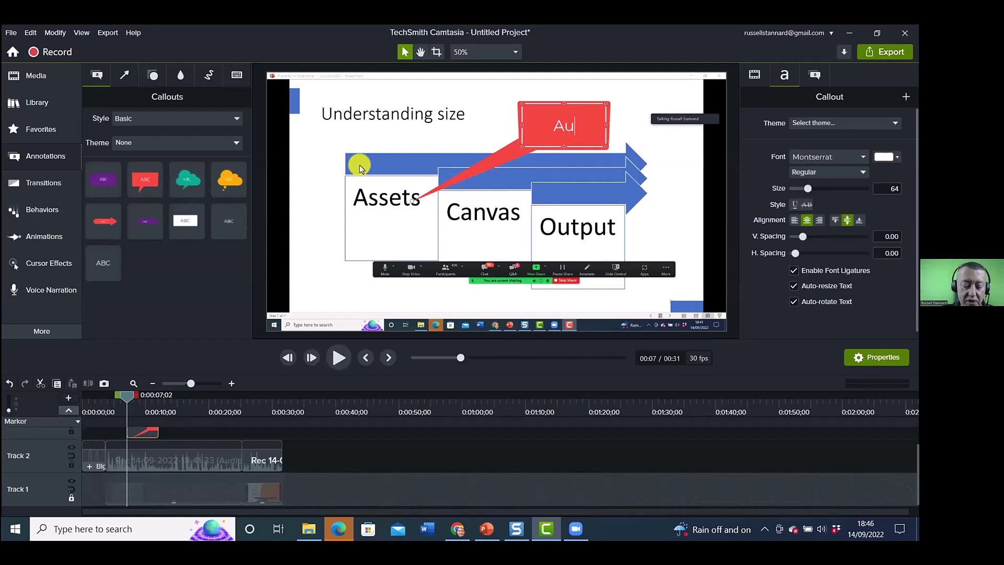
{"action": "type", "text": "dio"}
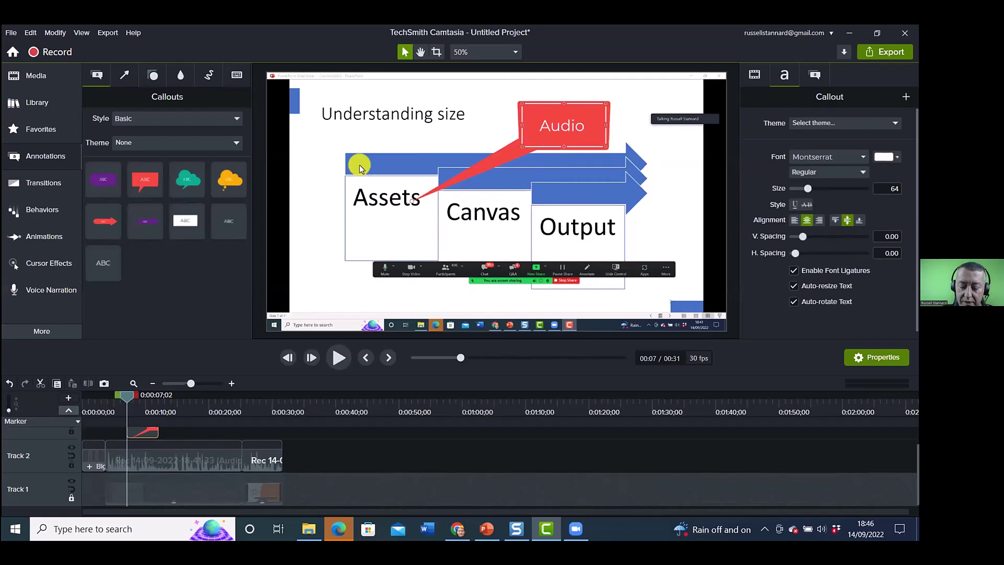
{"action": "type", "text": " , Pictures of"}
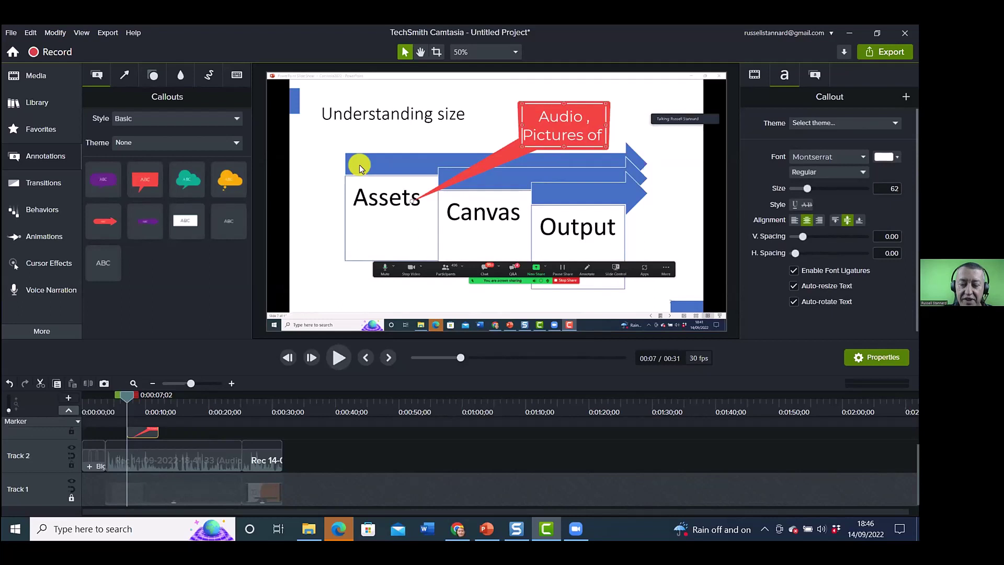
{"action": "key", "text": "BackSpace"}
{"action": "type", "text": "r Video"}
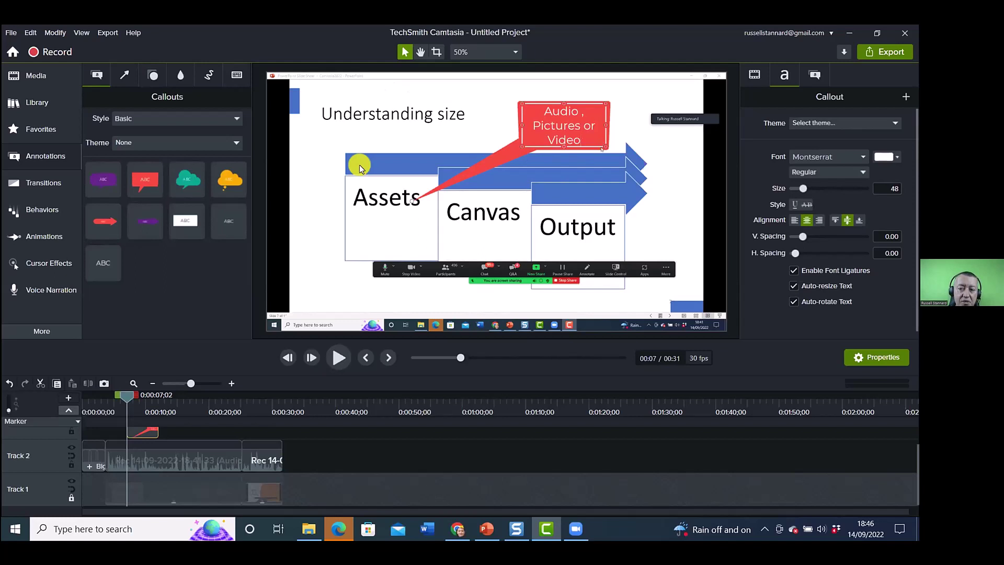
Enlarge the speech bubble down toward the Output box and change its solid fill to green.
{"action": "left_click_drag", "start_coordinate": [608, 147], "coordinate": [637, 201]}
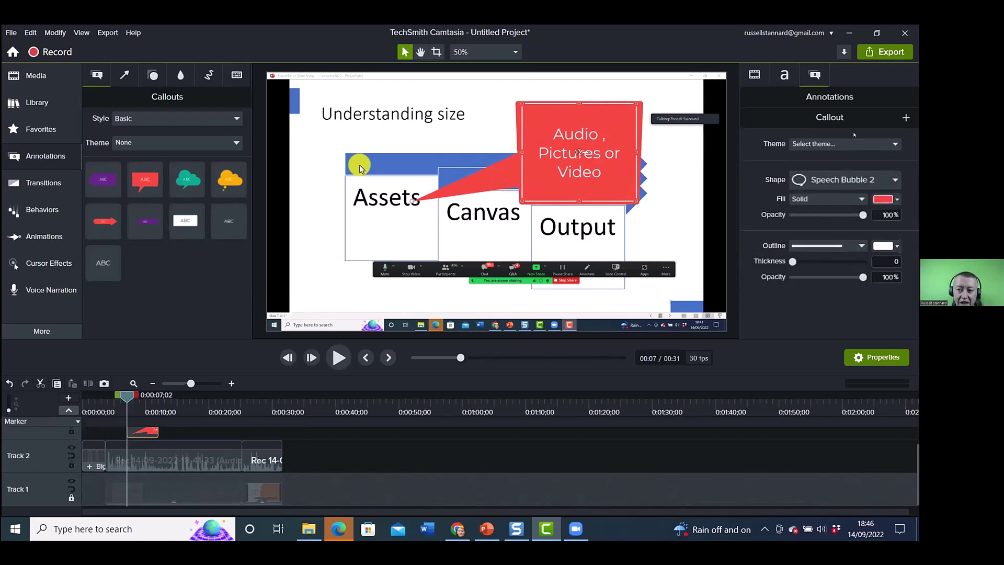
{"action": "left_click", "coordinate": [897, 198]}
{"action": "left_click", "coordinate": [895, 230]}
{"action": "left_click", "coordinate": [397, 154]}
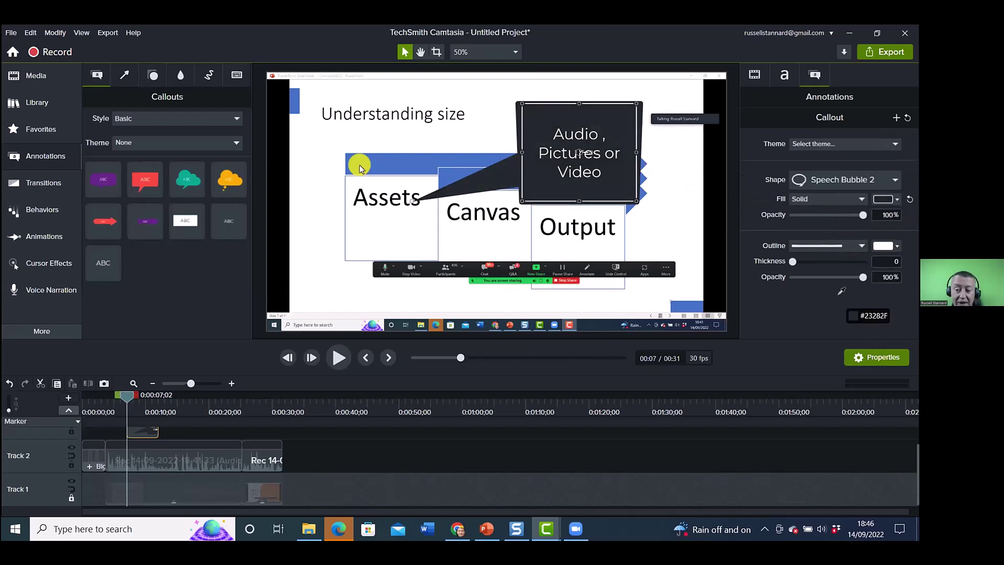
{"action": "left_click", "coordinate": [860, 341]}
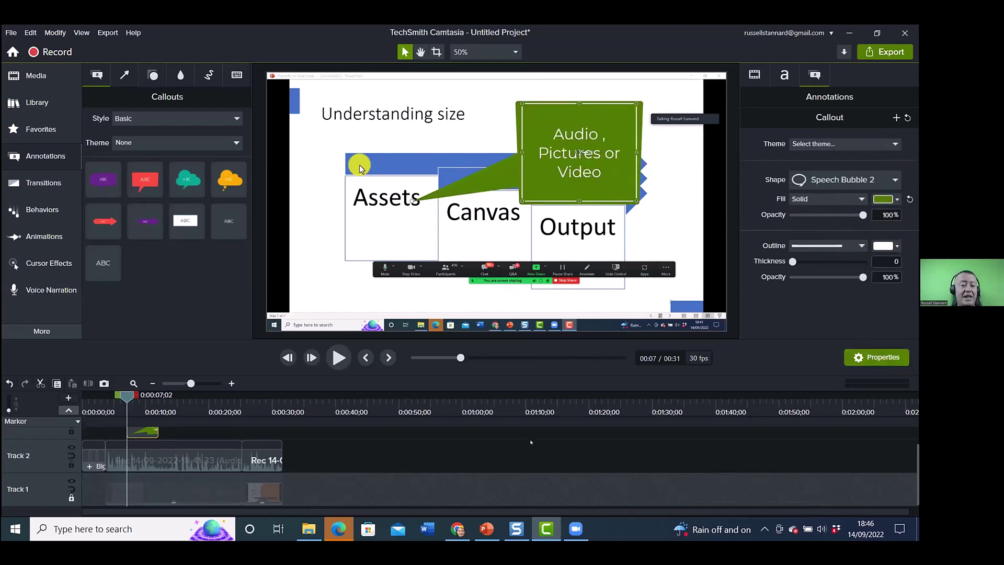
Play the timeline from about 0:00:05 to 0:00:08 to preview the green callout's appearance.
{"action": "left_click", "coordinate": [114, 400]}
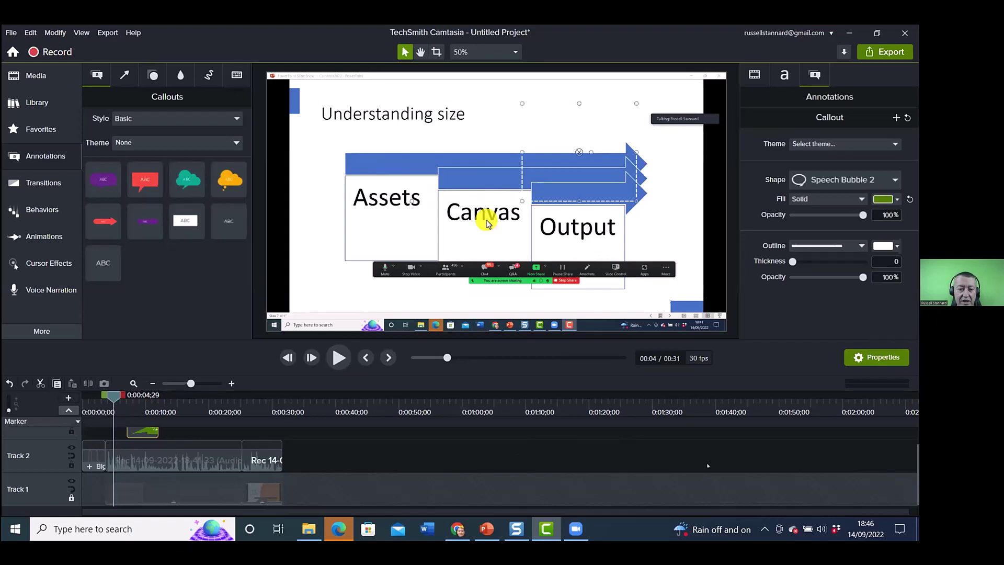
{"action": "left_click", "coordinate": [339, 357]}
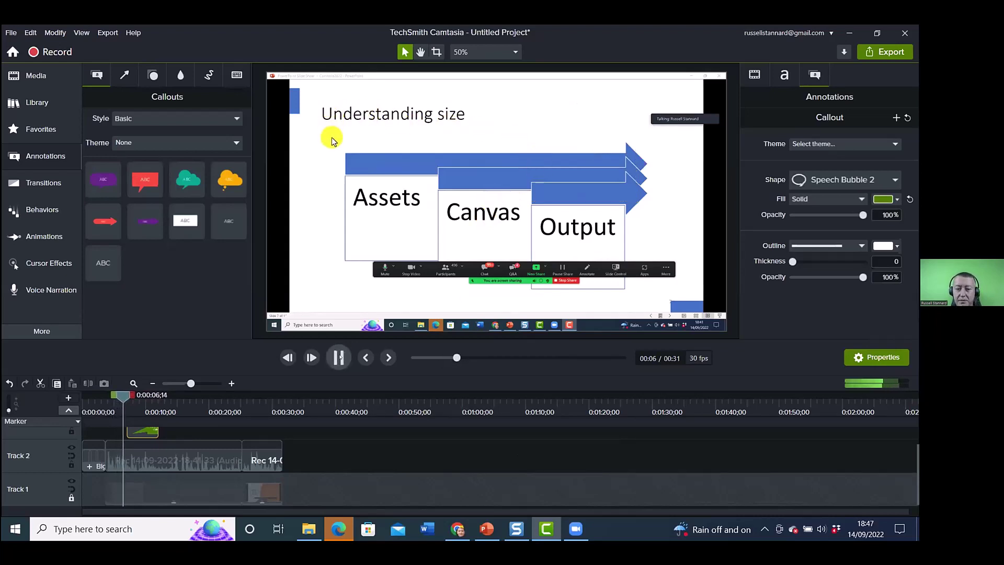
{"action": "left_click", "coordinate": [338, 357]}
Enlarge the timeline area, list all transition types, and apply the Glow transition to both ends of the Track 3 callout.
{"action": "left_click_drag", "start_coordinate": [380, 334], "coordinate": [384, 282]}
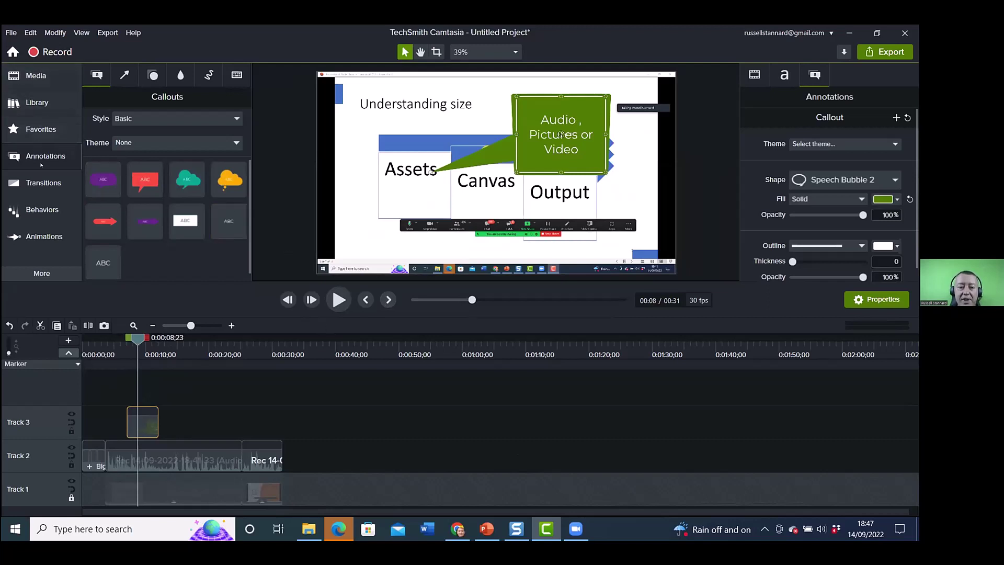
{"action": "left_click", "coordinate": [44, 182]}
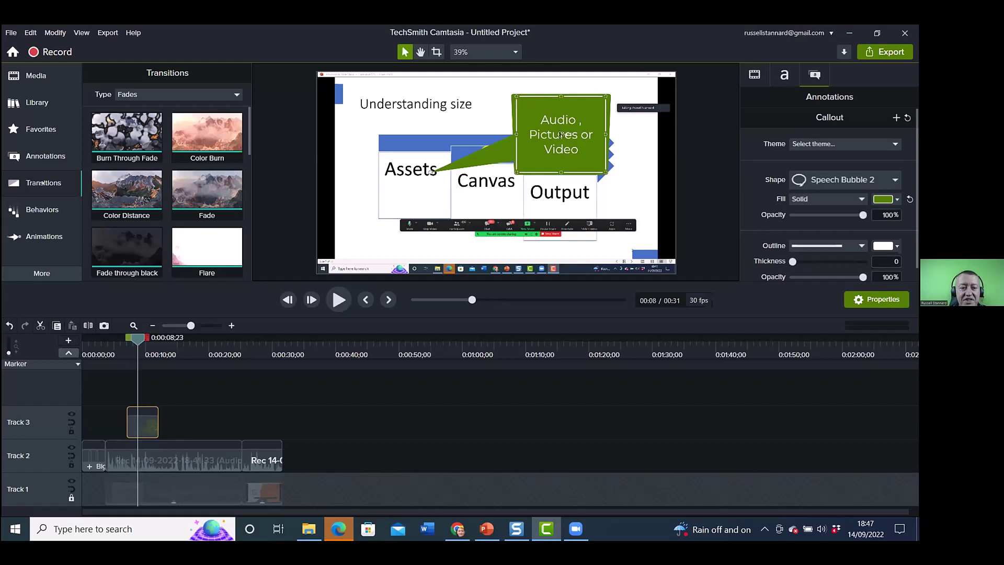
{"action": "left_click", "coordinate": [127, 133]}
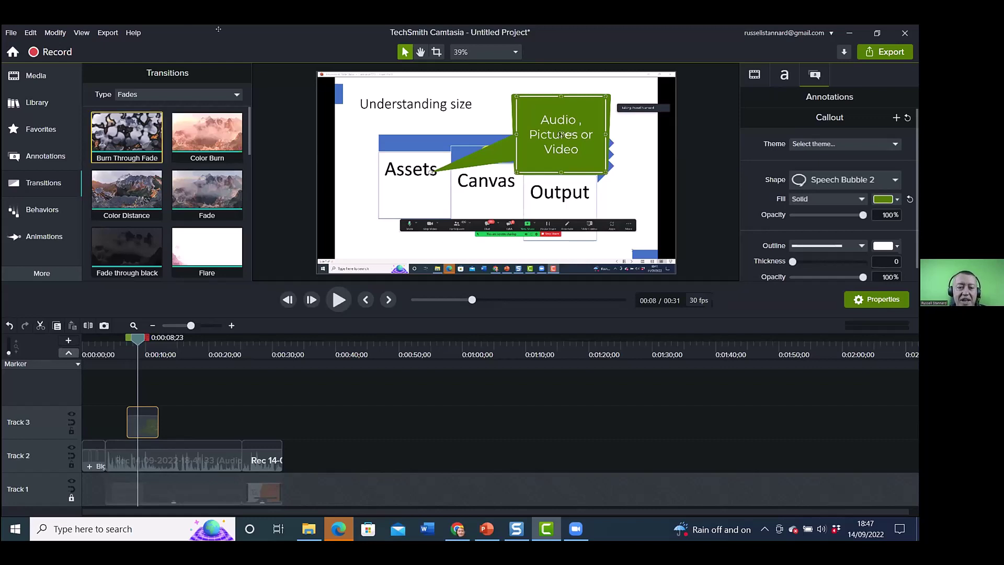
{"action": "left_click", "coordinate": [141, 95]}
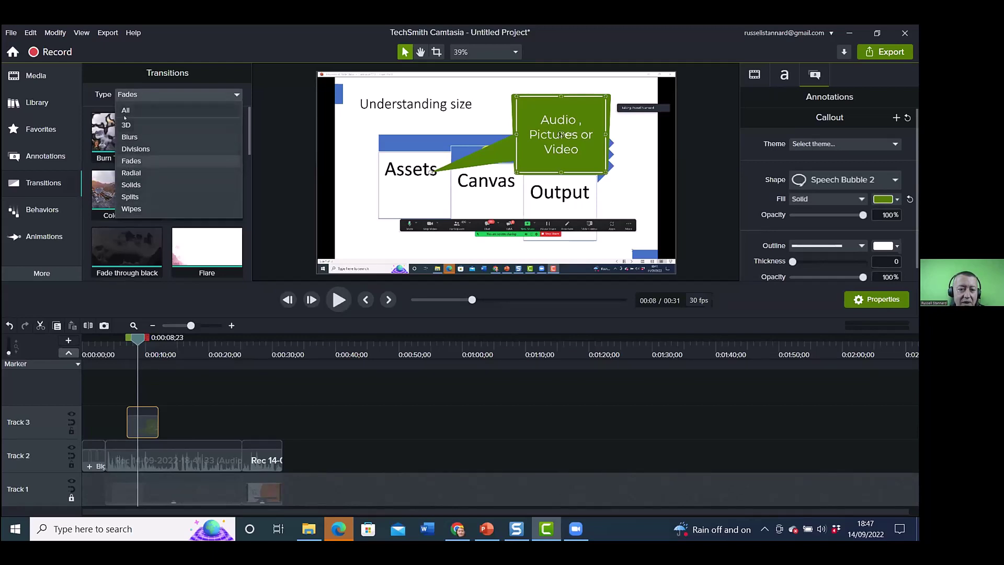
{"action": "key", "text": "Escape"}
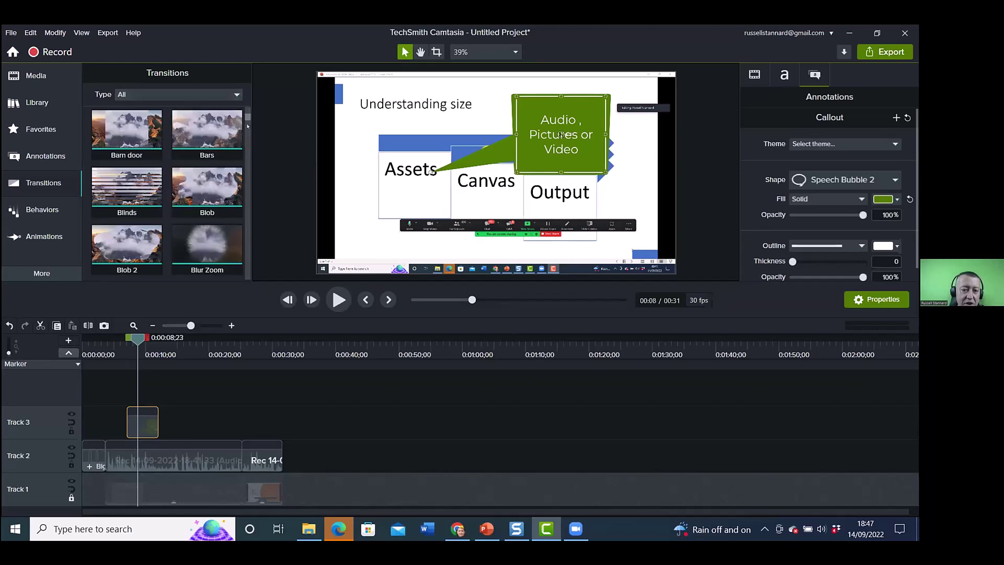
{"action": "left_click_drag", "start_coordinate": [248, 118], "coordinate": [248, 180]}
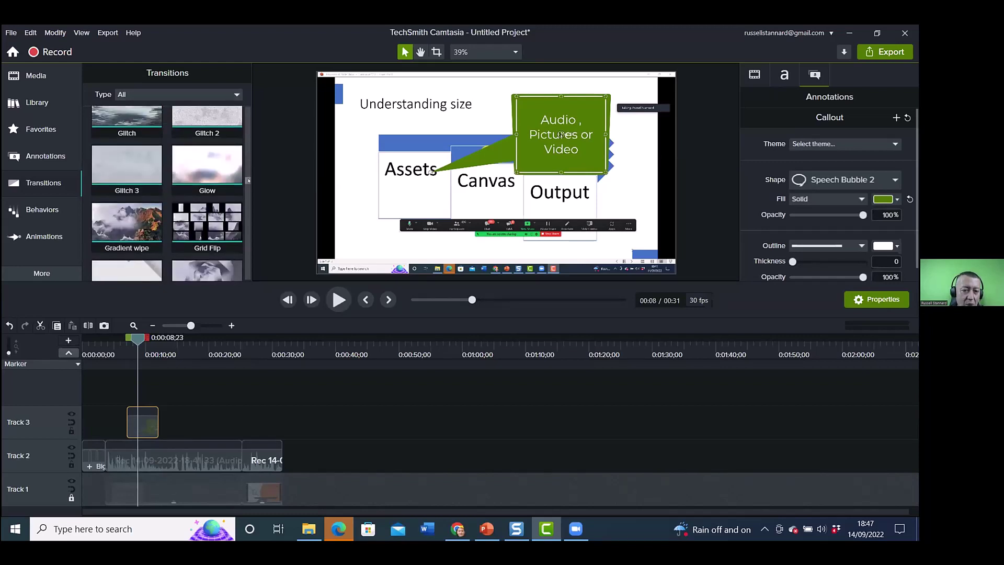
{"action": "left_click_drag", "start_coordinate": [195, 165], "coordinate": [148, 428]}
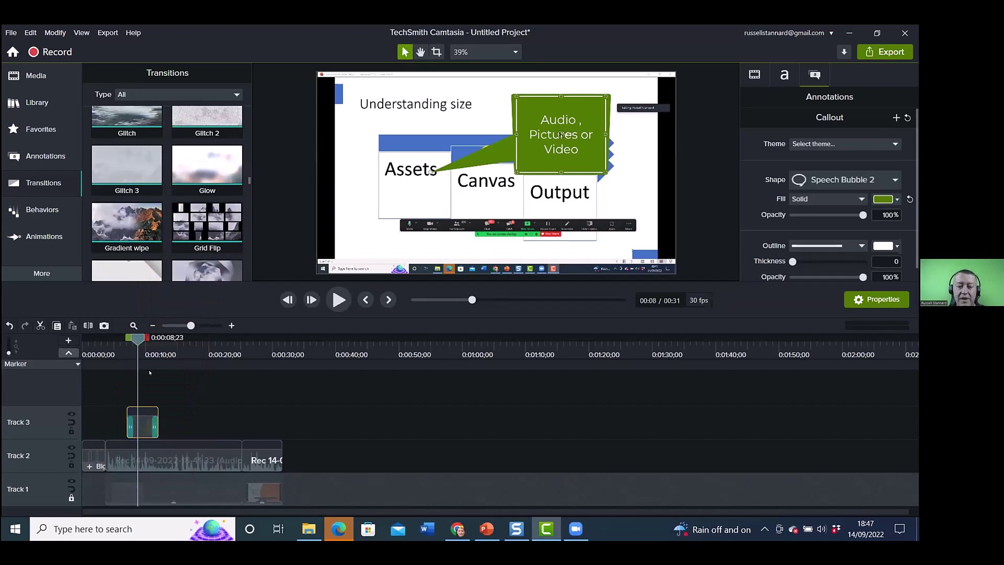
Enlarge the preview area and play from about 0:00:05 to 0:00:13 to check the callout's Glow transitions.
{"action": "left_click_drag", "start_coordinate": [134, 340], "coordinate": [117, 339]}
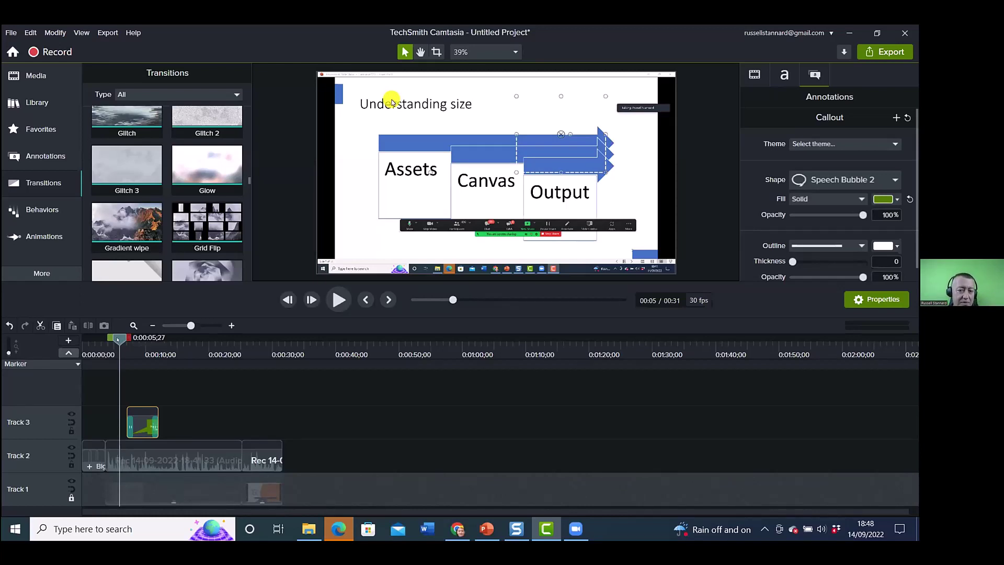
{"action": "left_click_drag", "start_coordinate": [232, 320], "coordinate": [248, 350]}
{"action": "left_click", "coordinate": [338, 368]}
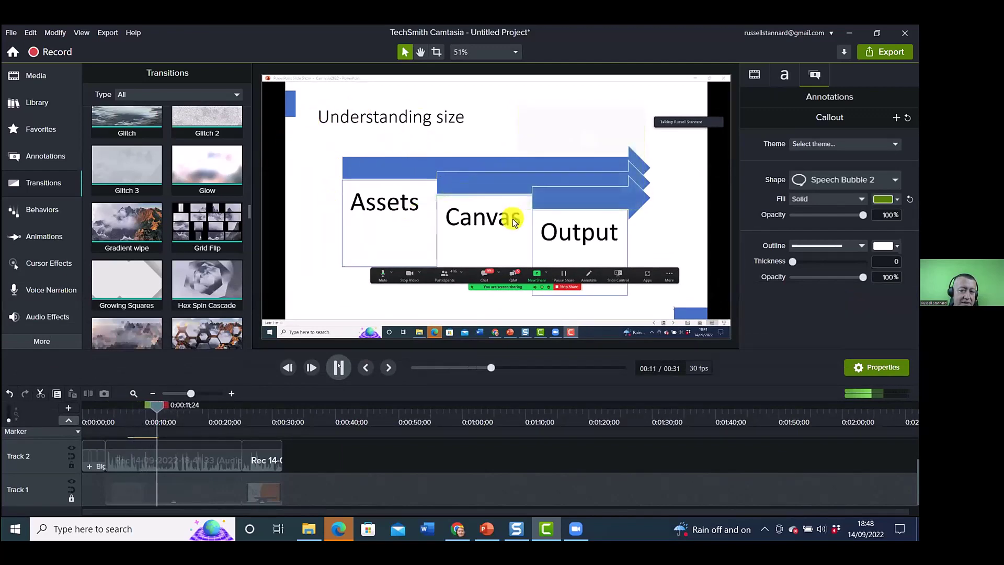
{"action": "left_click", "coordinate": [338, 367]}
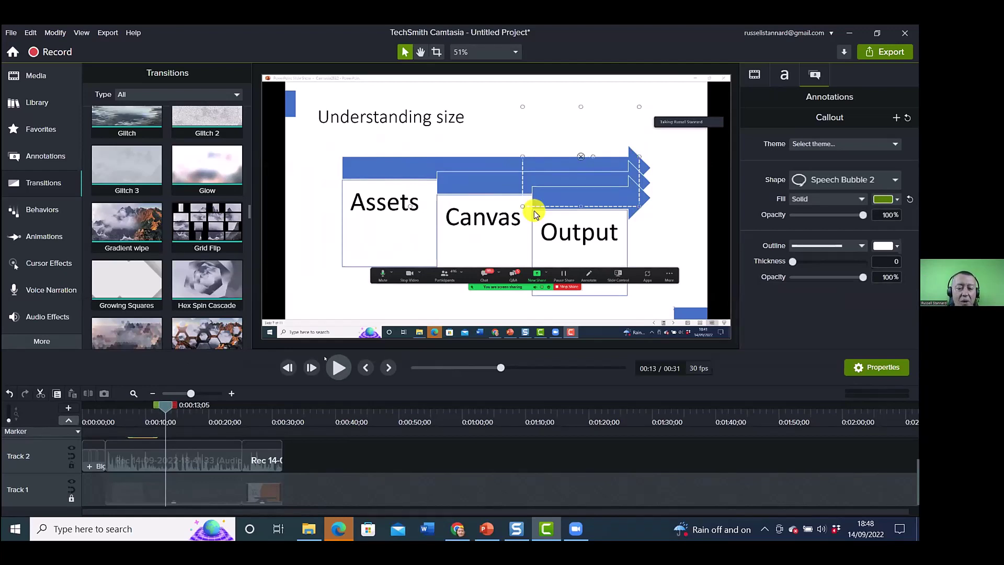
Enlarge the timeline area, add a red text arrow callout at about 0:00:13 along the slide's lower edge, and stretch it wider.
{"action": "left_click_drag", "start_coordinate": [394, 348], "coordinate": [416, 270]}
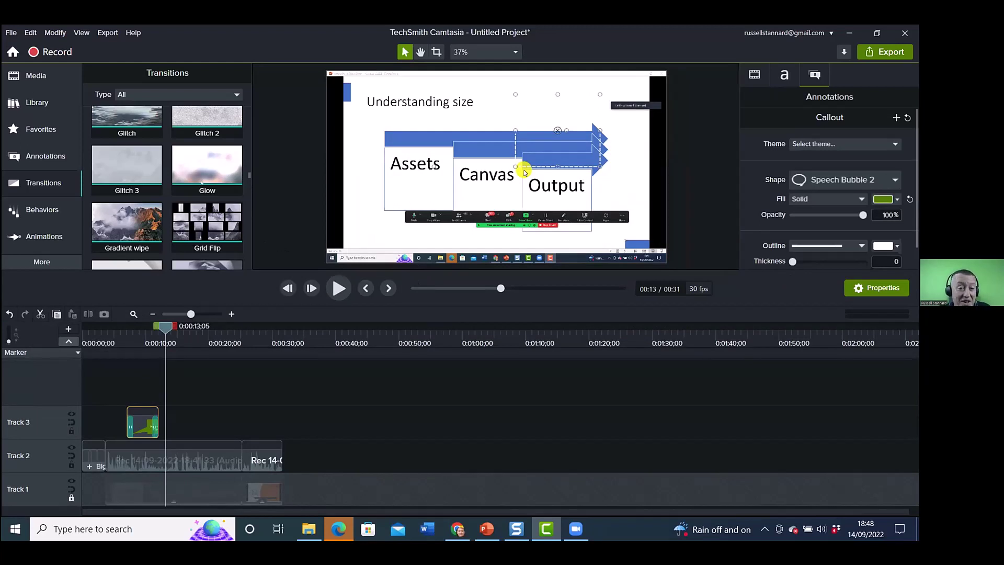
{"action": "left_click", "coordinate": [36, 164]}
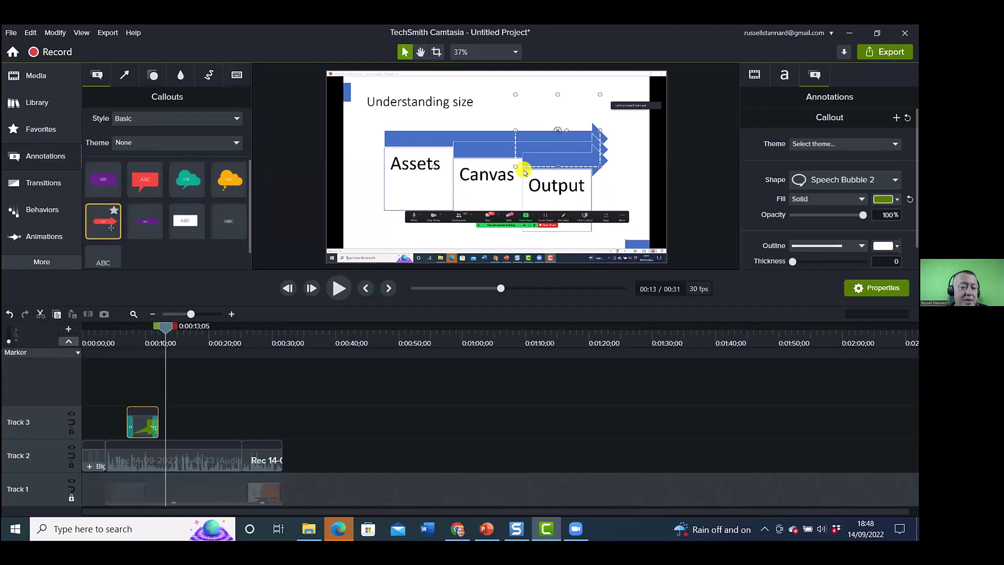
{"action": "left_click_drag", "start_coordinate": [111, 228], "coordinate": [372, 226]}
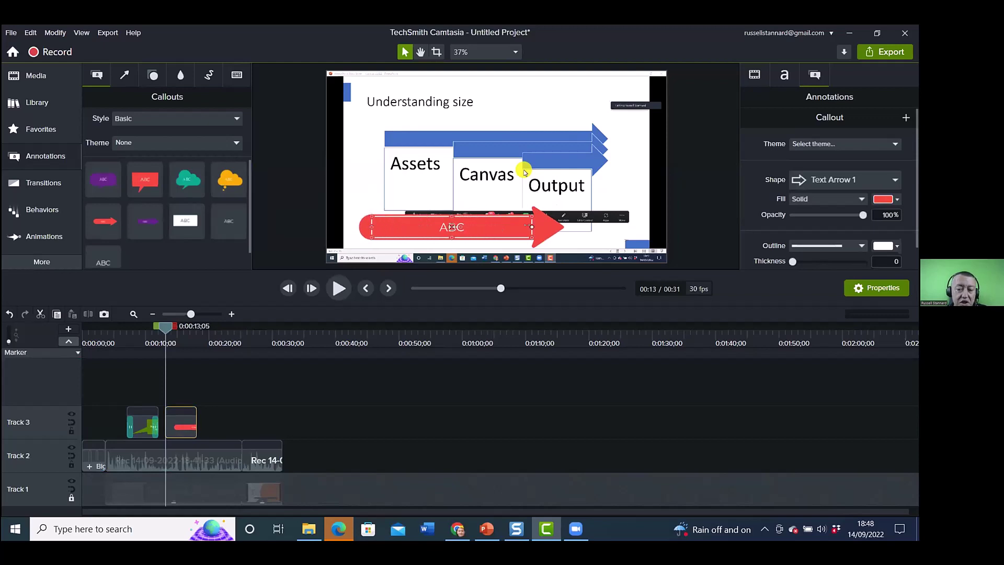
{"action": "left_click_drag", "start_coordinate": [549, 226], "coordinate": [615, 227]}
{"action": "double_click", "coordinate": [527, 226]}
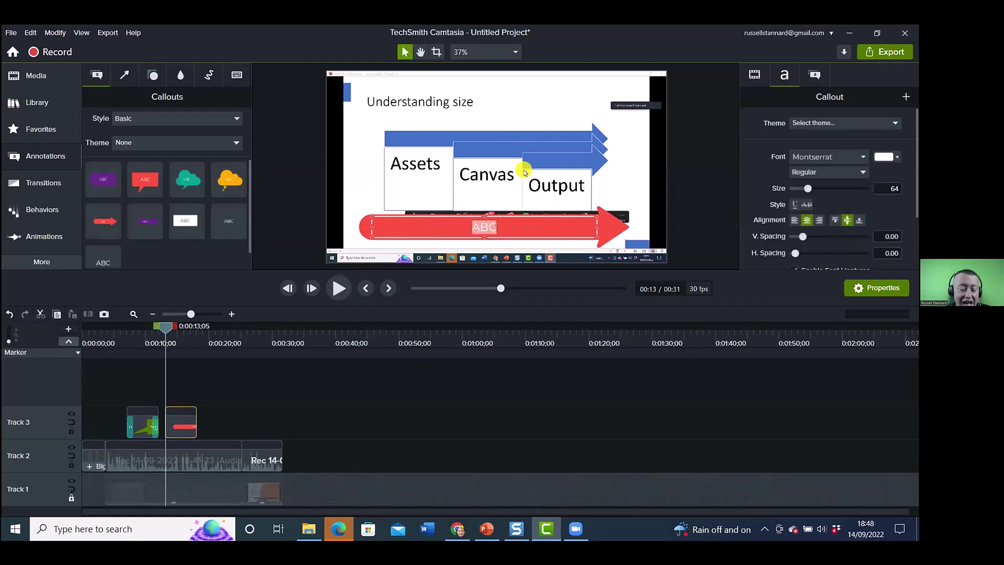
{"action": "type", "text": "t"}
{"action": "type", "text": "ww"}
{"action": "type", "text": ".tea"}
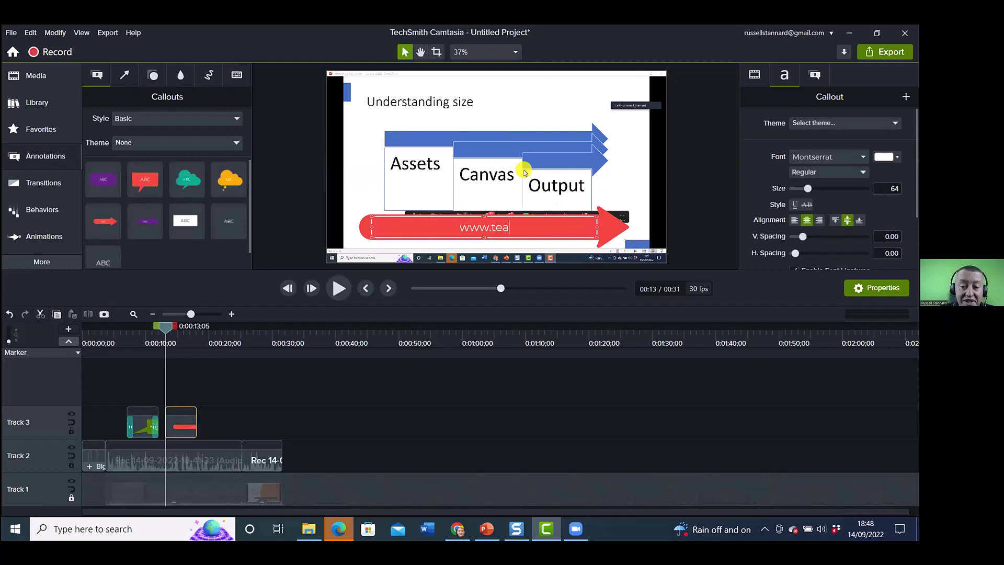
{"action": "type", "text": "chertr"}
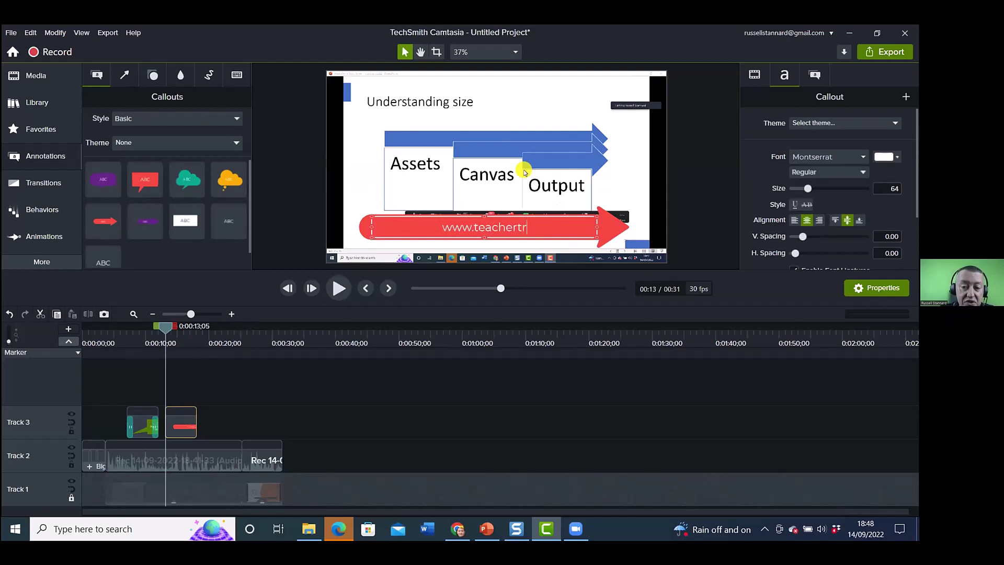
{"action": "type", "text": "ainingvid"}
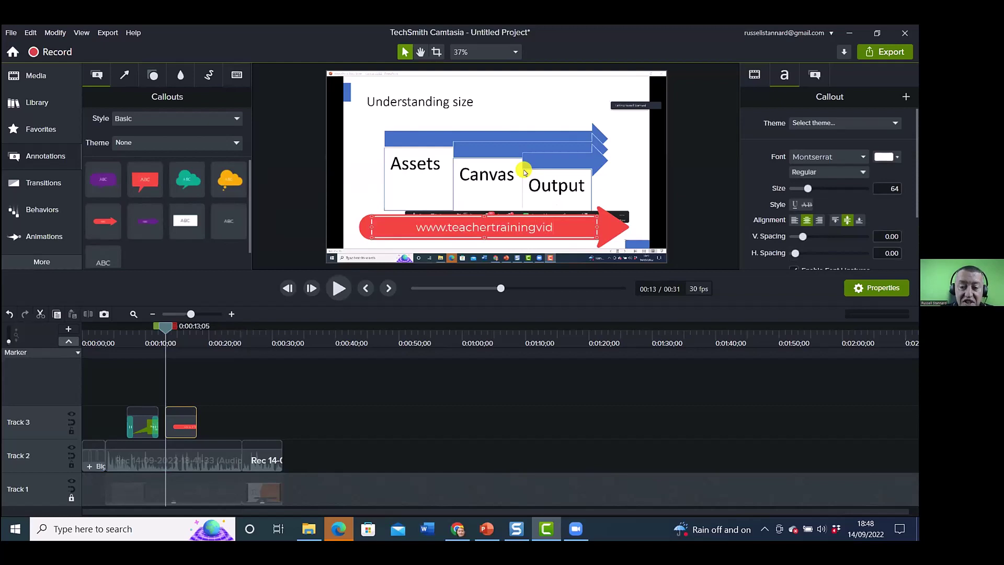
{"action": "type", "text": "eos.com"}
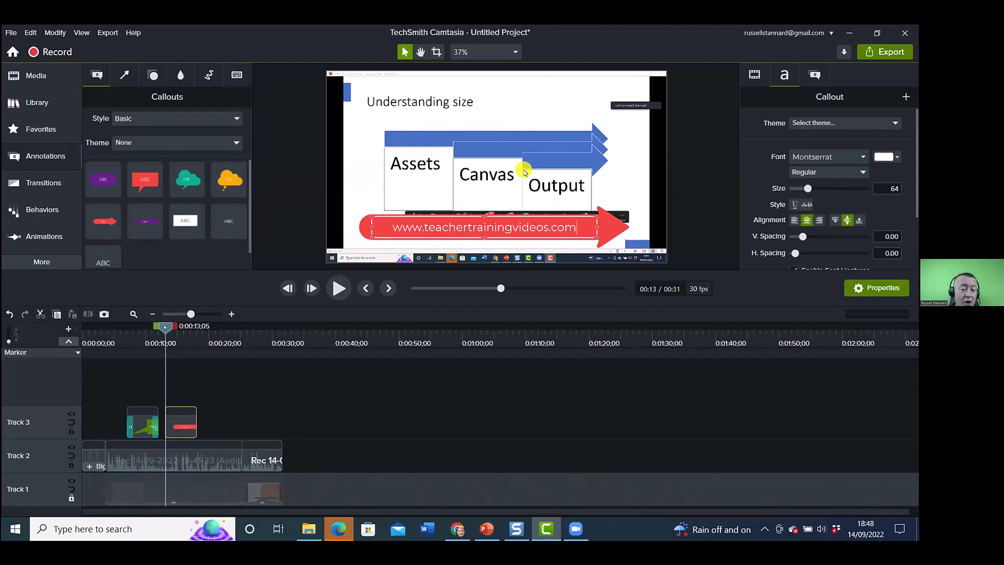
Play from about 0:00:12 to 0:00:13 to preview how the red arrow callout appears.
{"action": "key", "text": "Left"}
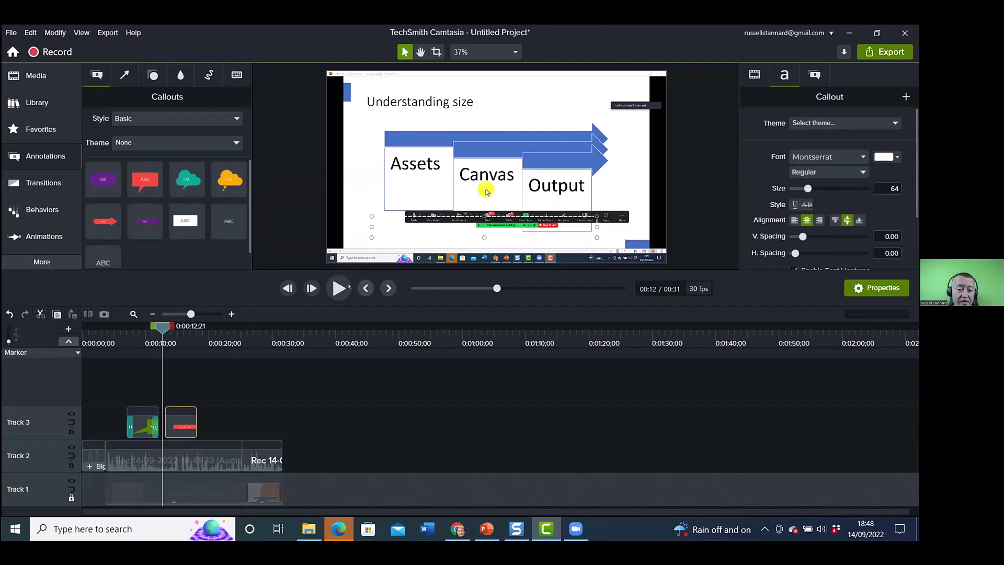
{"action": "key", "text": "space"}
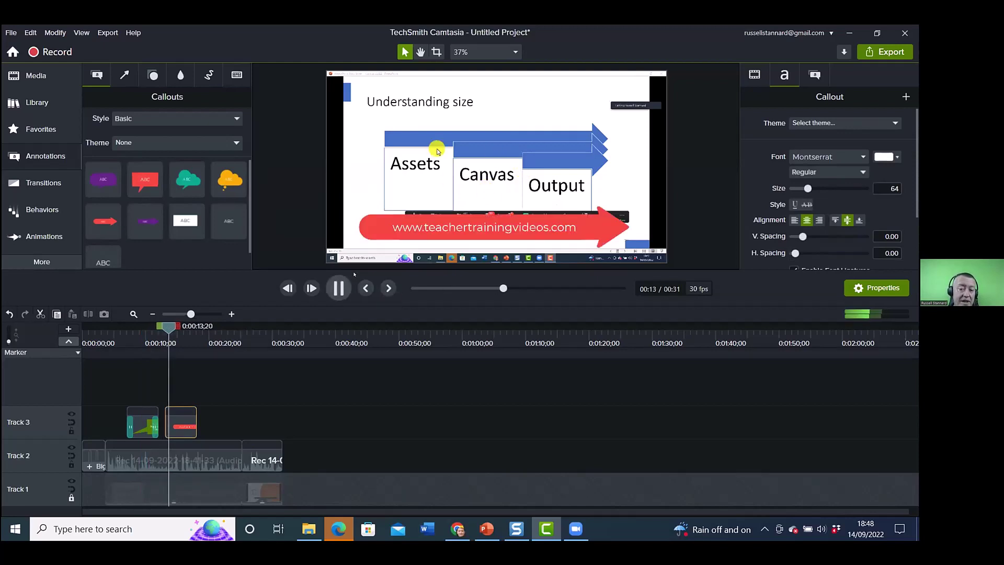
{"action": "key", "text": "space"}
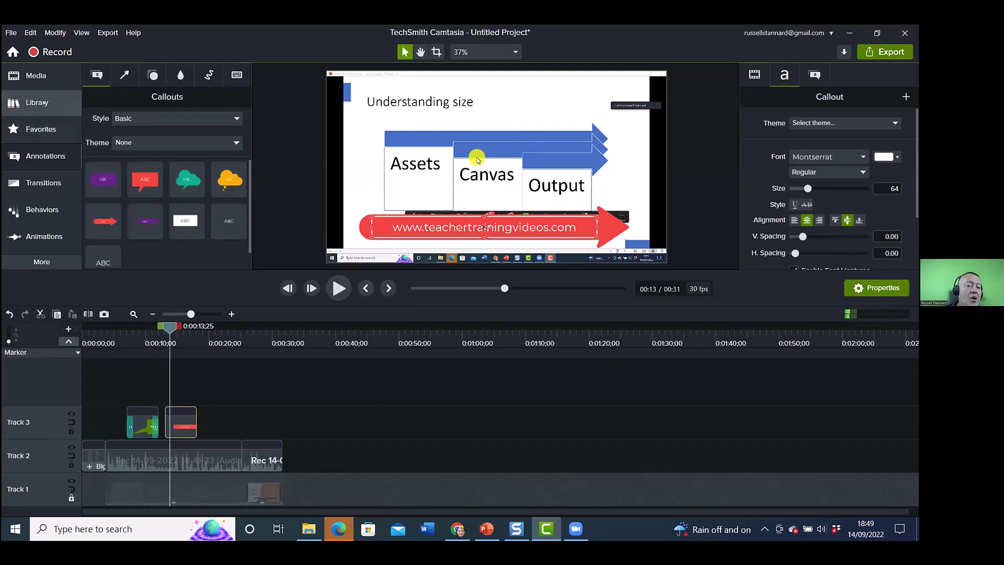
Apply the Sliding behavior to the red arrow callout on Track 3.
{"action": "left_click", "coordinate": [51, 208]}
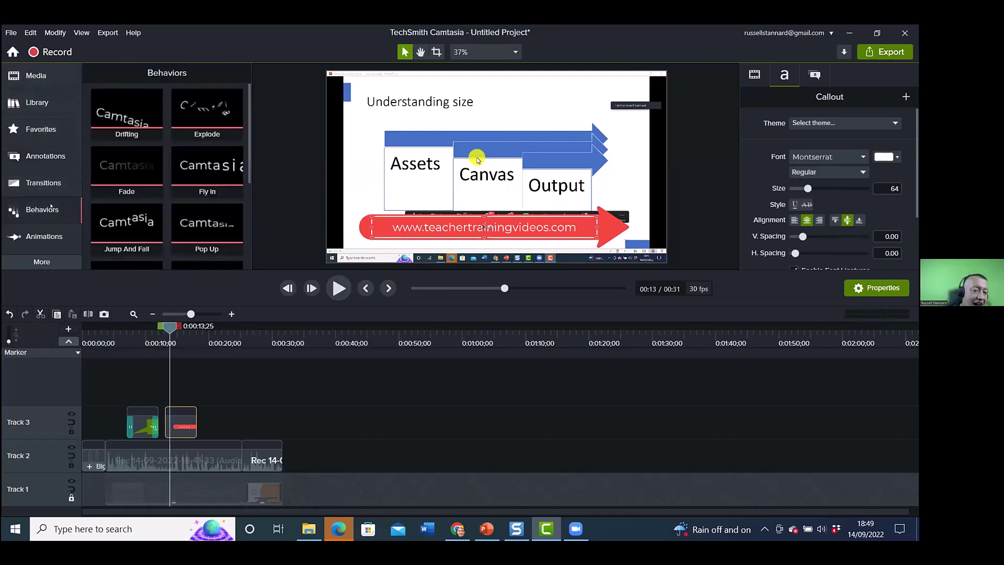
{"action": "scroll", "coordinate": [250, 265], "scroll_direction": "down", "scroll_amount": 3}
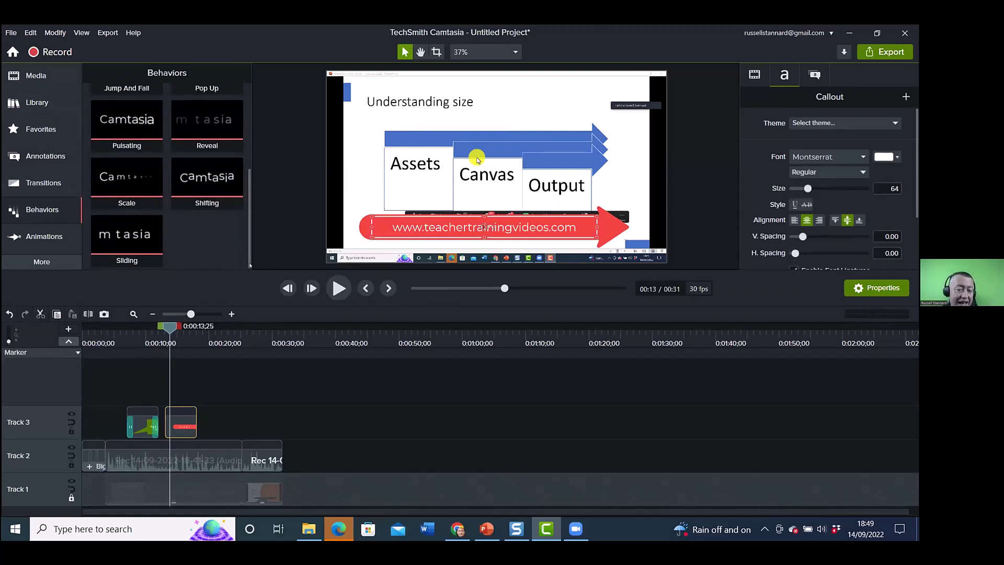
{"action": "left_click_drag", "start_coordinate": [127, 235], "coordinate": [188, 425]}
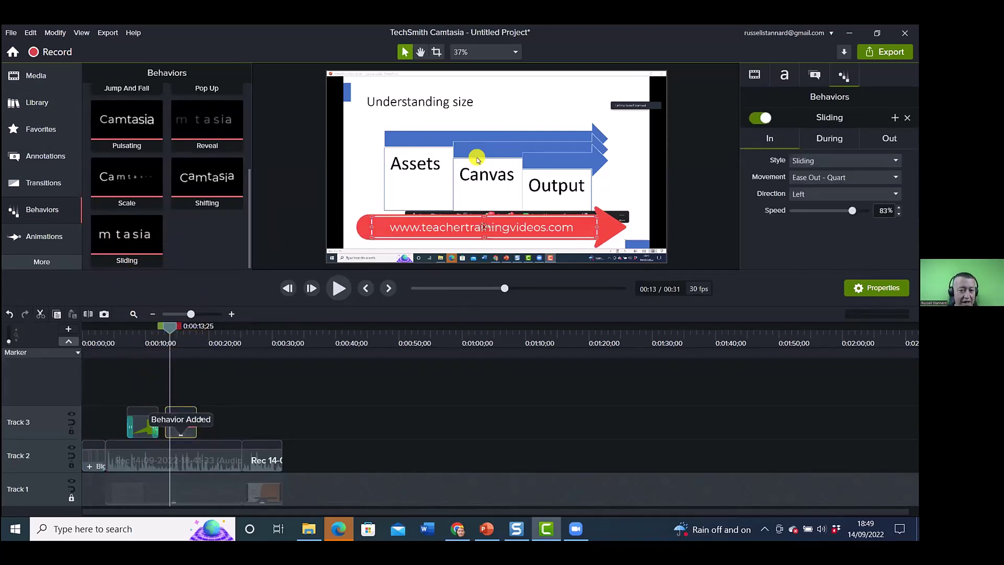
Enlarge the preview area and play from about 0:00:05 to 0:00:19 to check the arrow's Sliding behavior.
{"action": "left_click_drag", "start_coordinate": [170, 326], "coordinate": [116, 326]}
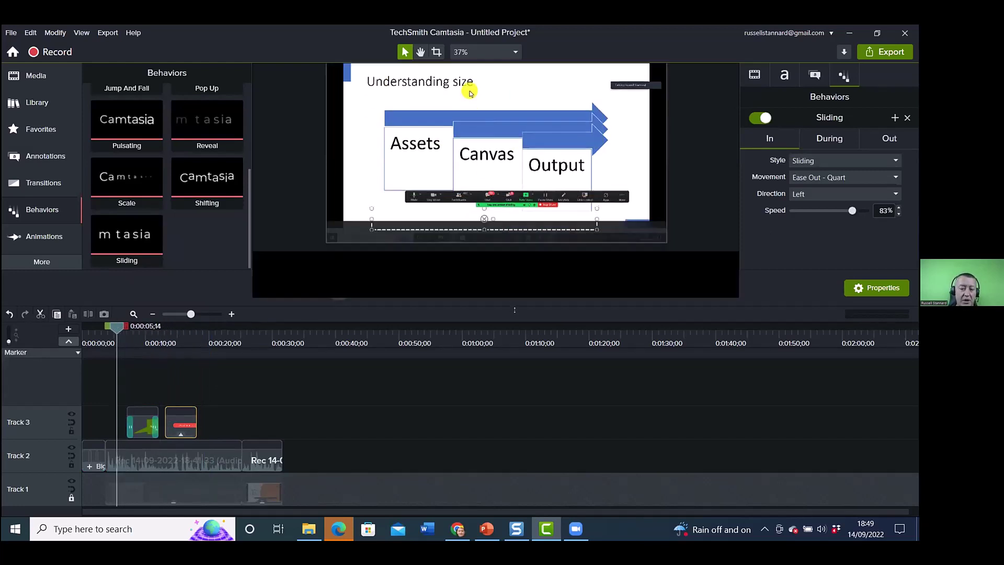
{"action": "left_click_drag", "start_coordinate": [506, 267], "coordinate": [426, 312]}
{"action": "left_click", "coordinate": [340, 335]}
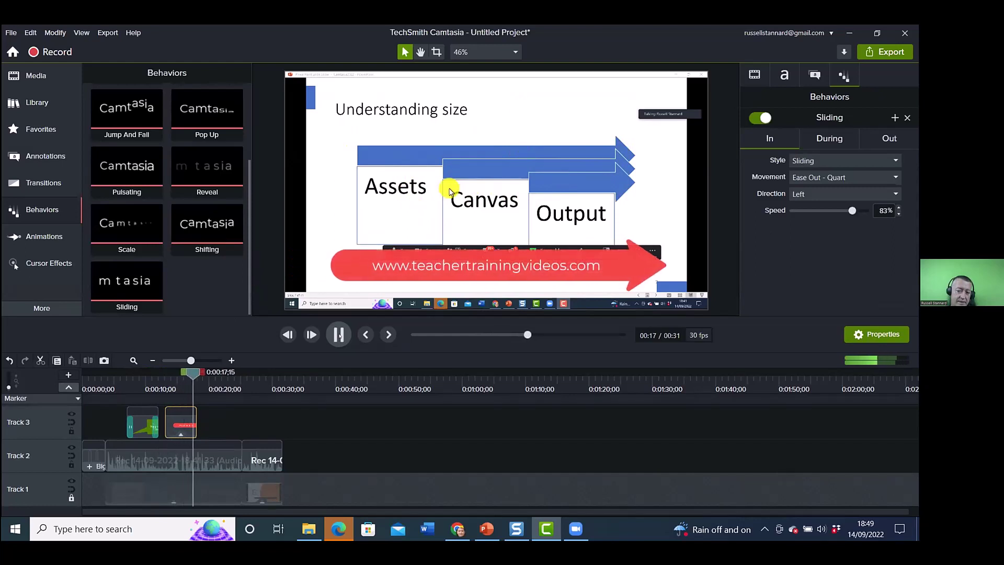
{"action": "left_click", "coordinate": [339, 335]}
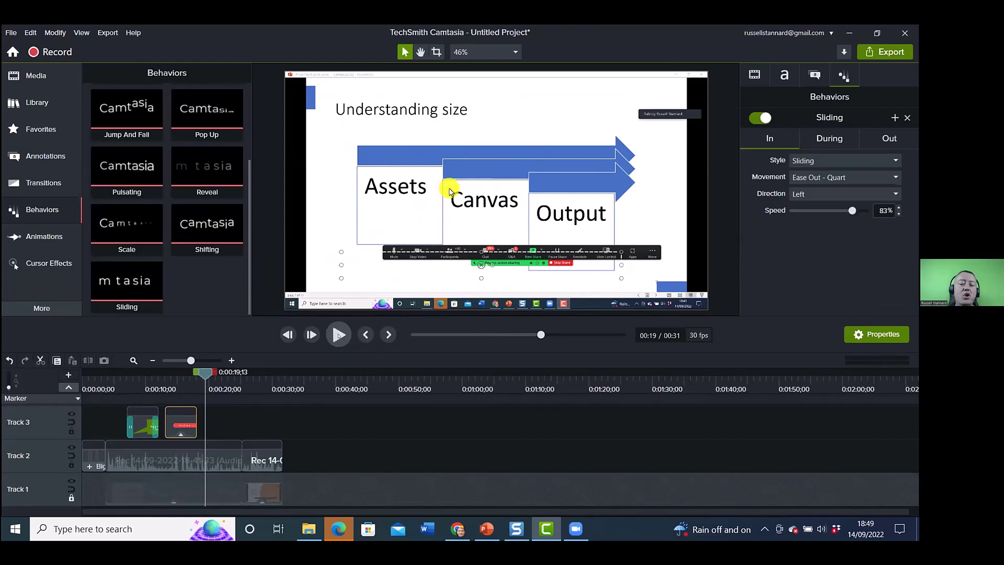
Scrub through the arrow callout between about 0:00:12 and 0:00:17 and add a marker to it at 0:00:15;27.
{"action": "key", "text": "ctrl+Left"}
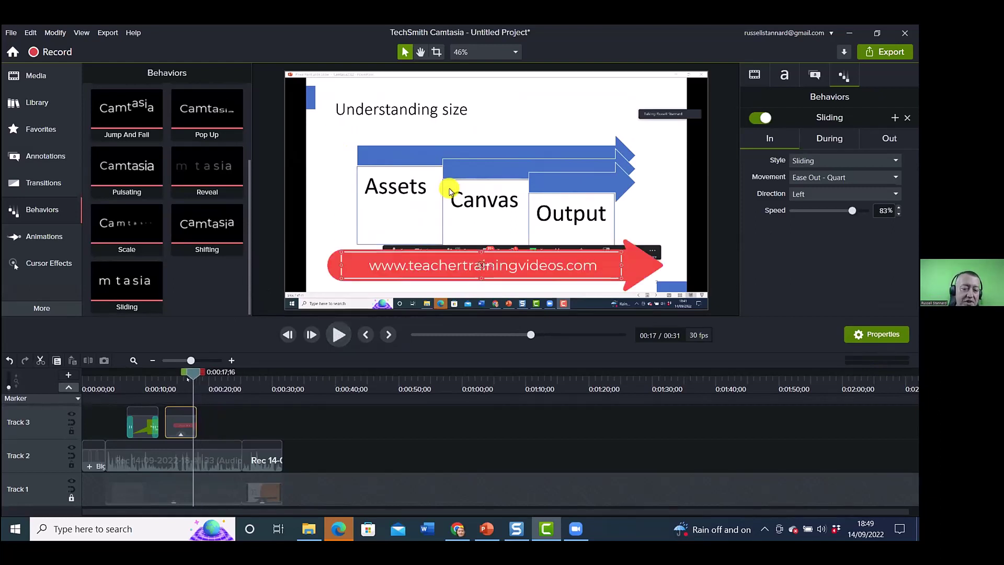
{"action": "key", "text": "ctrl+Left"}
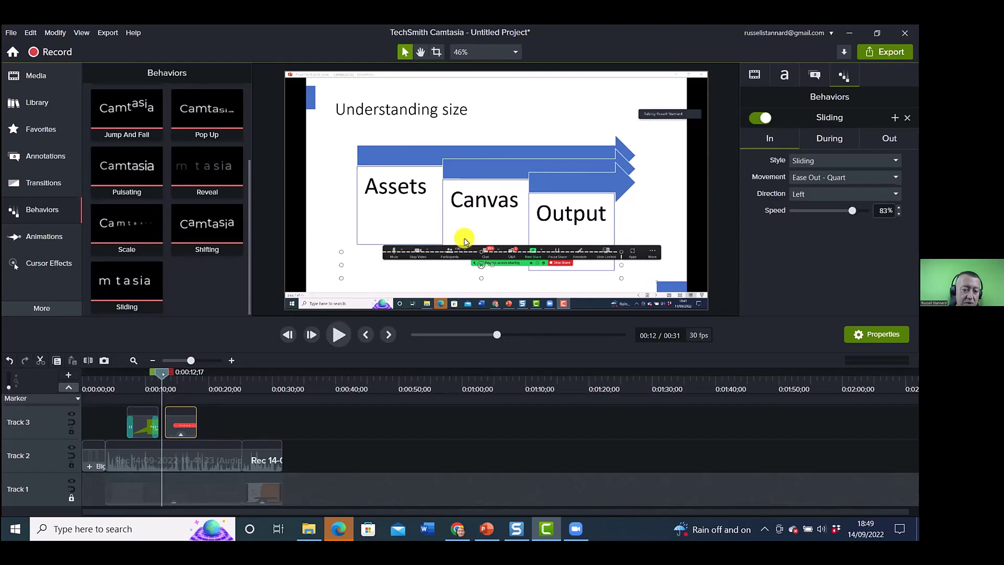
{"action": "key", "text": "ctrl+Right"}
{"action": "key", "text": "ctrl+Right"}
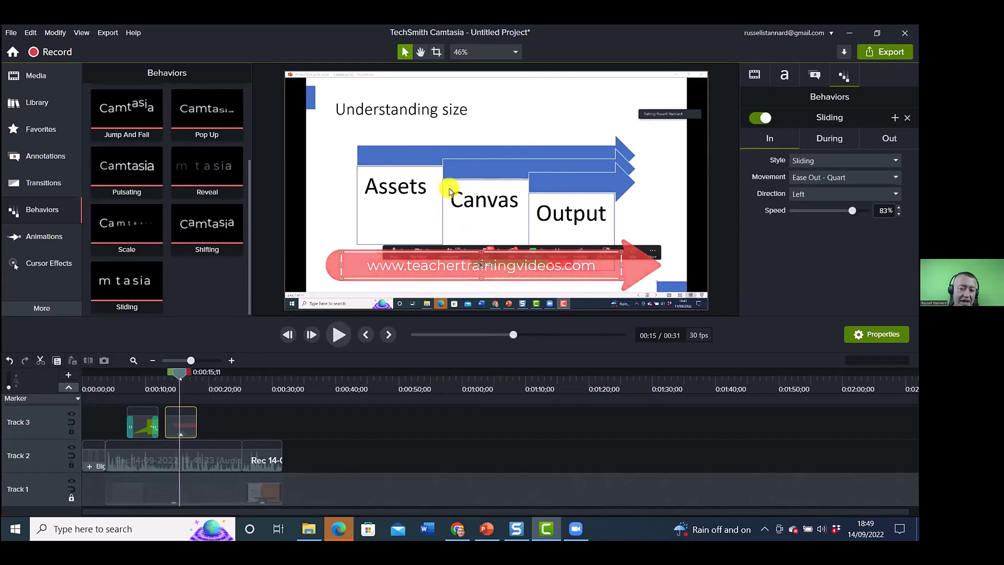
{"action": "key", "text": "ctrl+Right"}
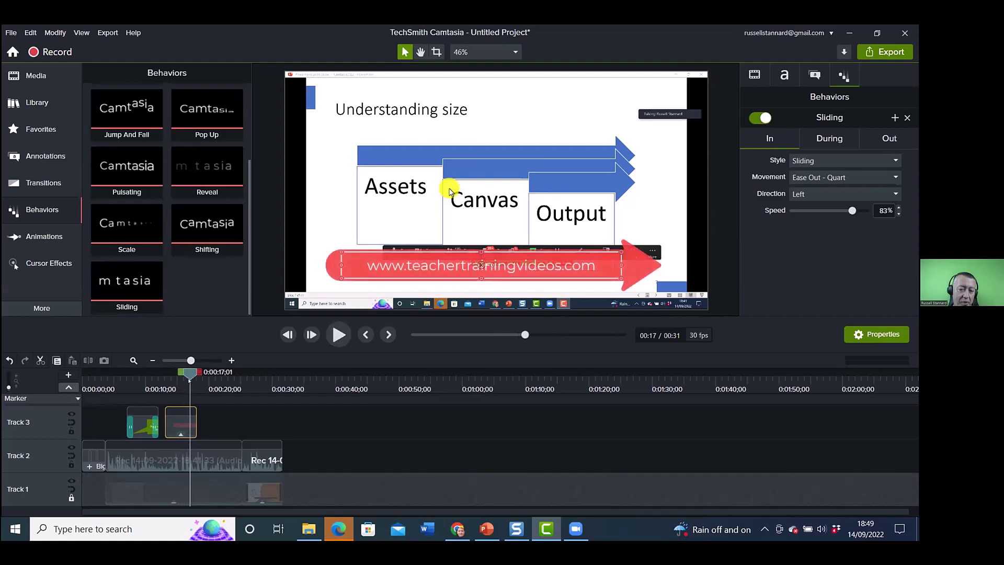
{"action": "key", "text": "ctrl+Left"}
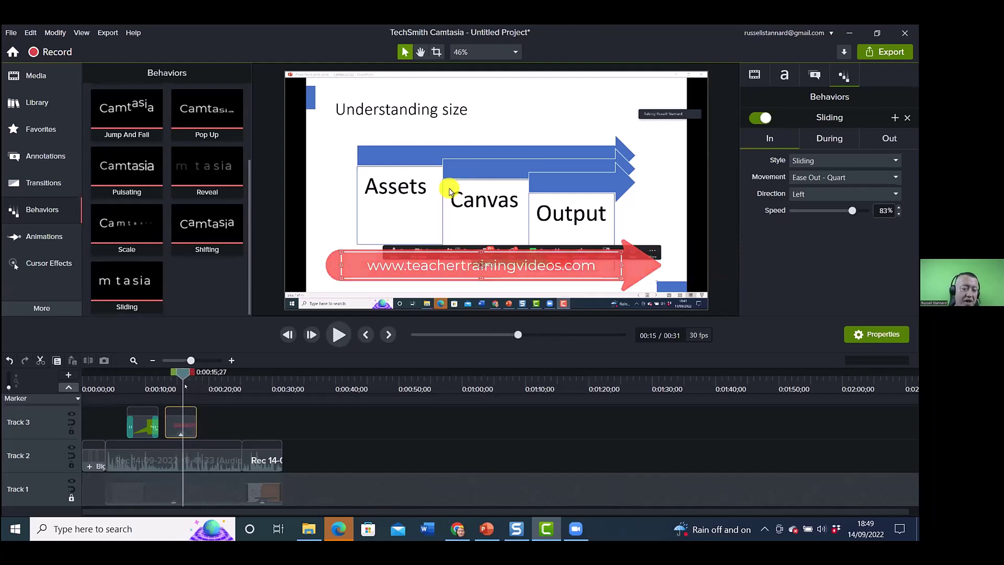
{"action": "key", "text": "m"}
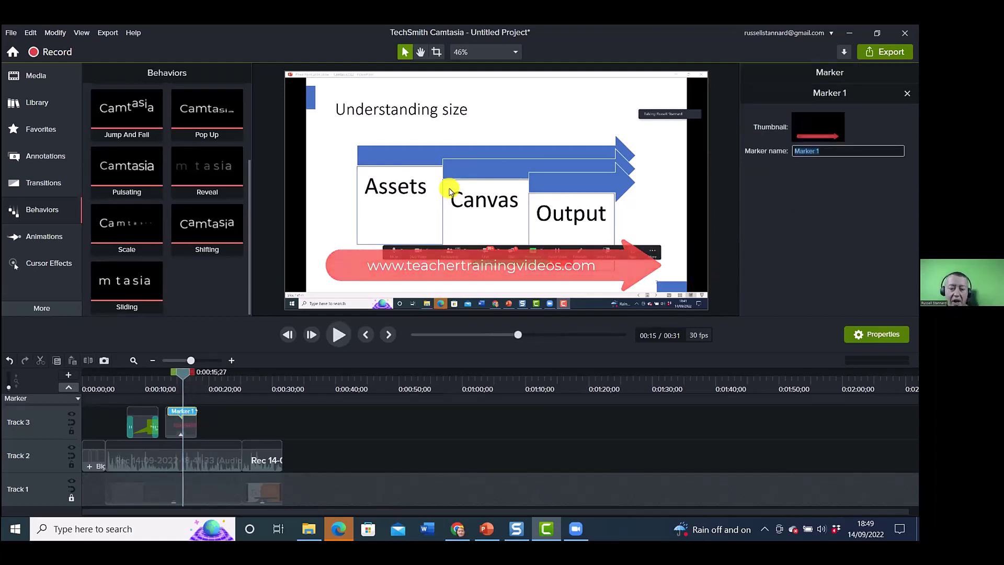
Set the During style of the red arrow callout's Sliding behavior to None.
{"action": "left_click", "coordinate": [178, 418]}
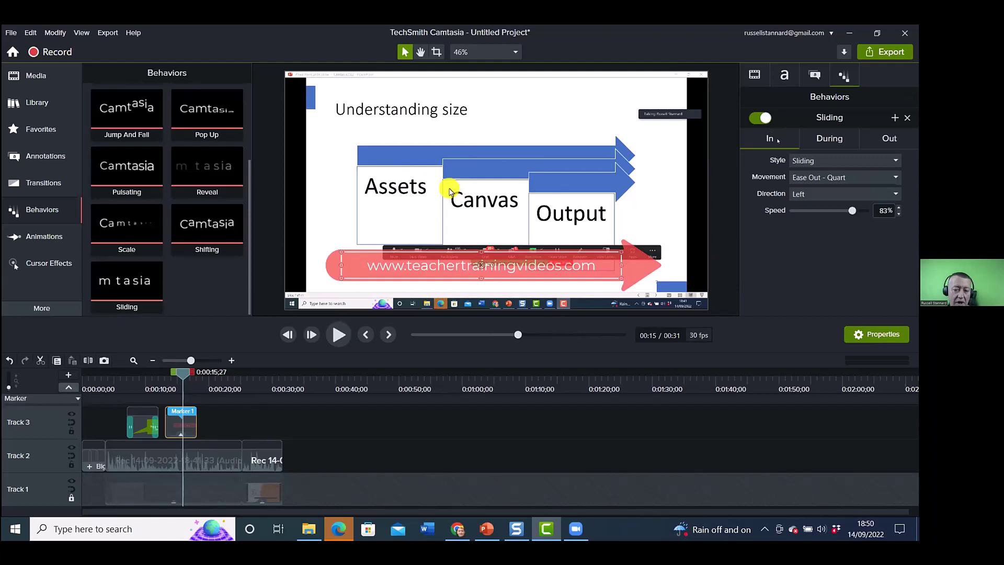
{"action": "left_click", "coordinate": [829, 139]}
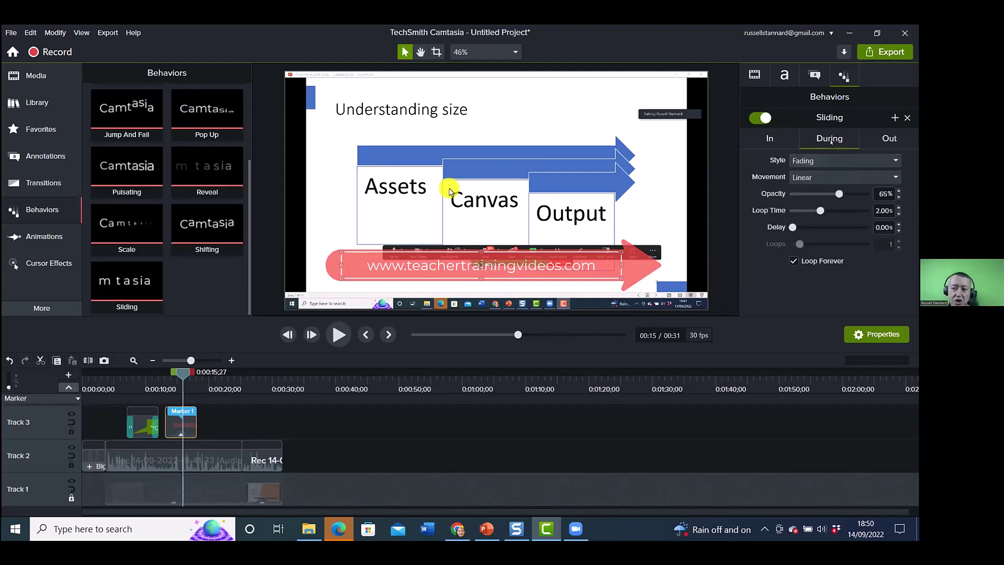
{"action": "left_click", "coordinate": [896, 160]}
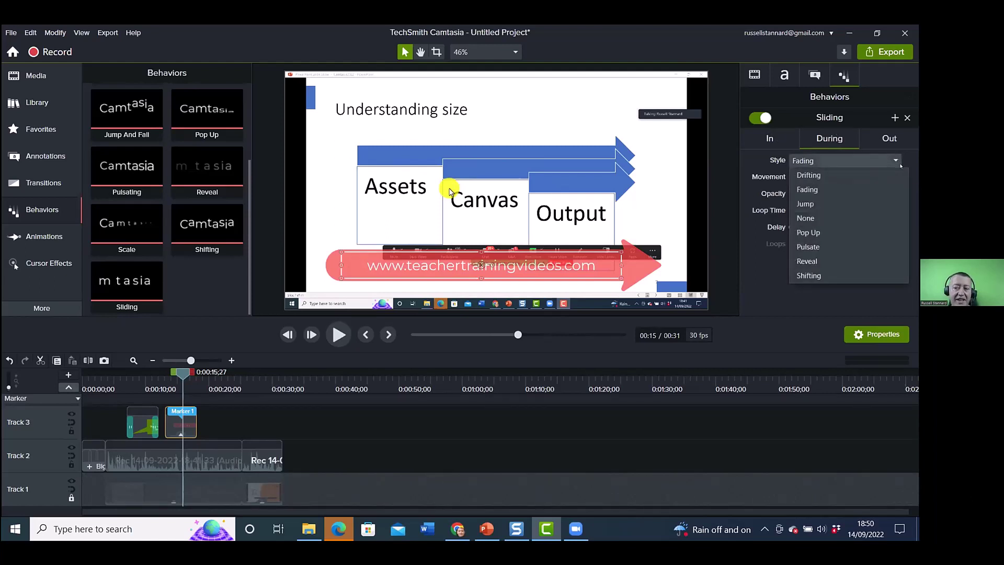
{"action": "left_click", "coordinate": [805, 217]}
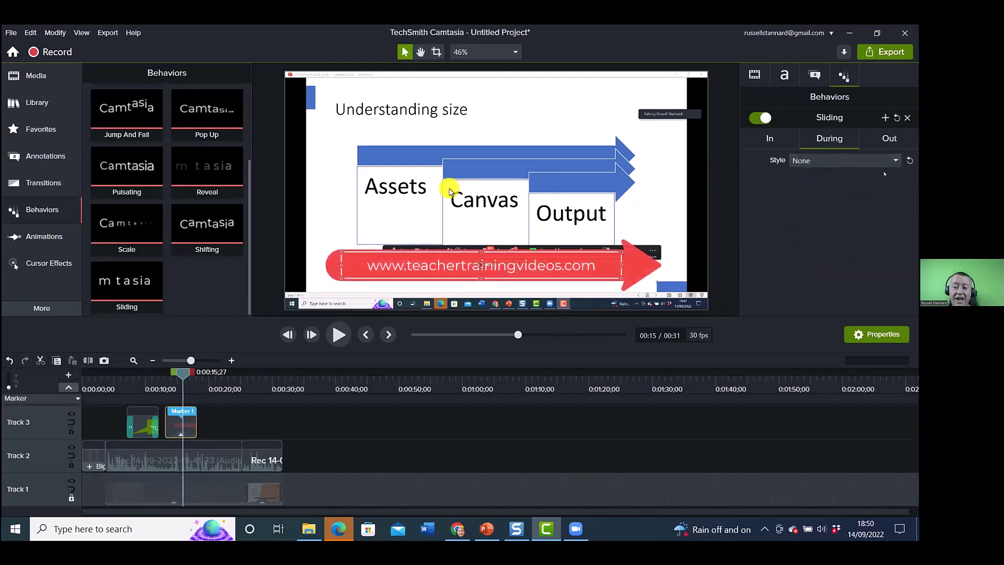
Set the Out style of the red arrow callout's Sliding behavior to Drop.
{"action": "left_click", "coordinate": [889, 139]}
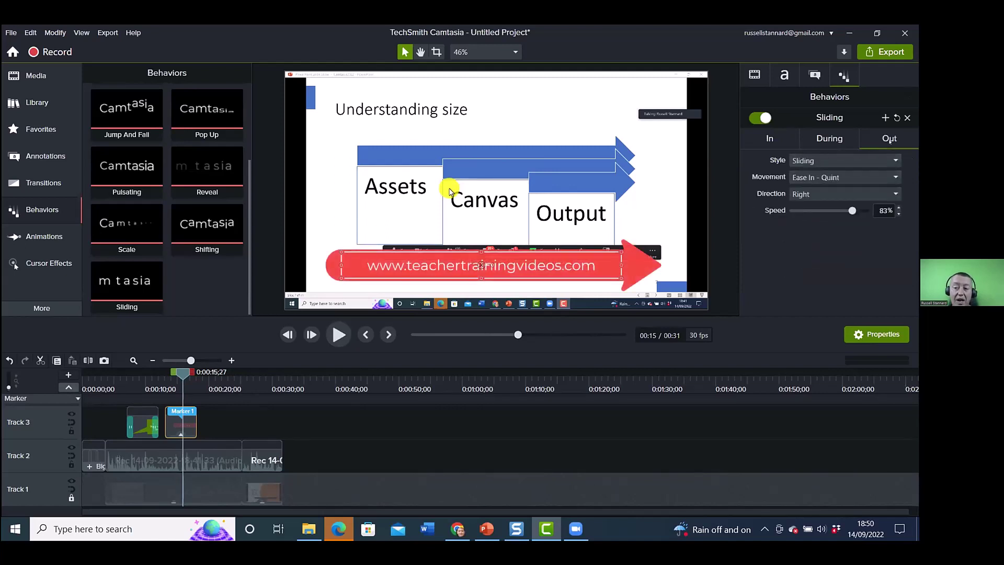
{"action": "left_click", "coordinate": [894, 160]}
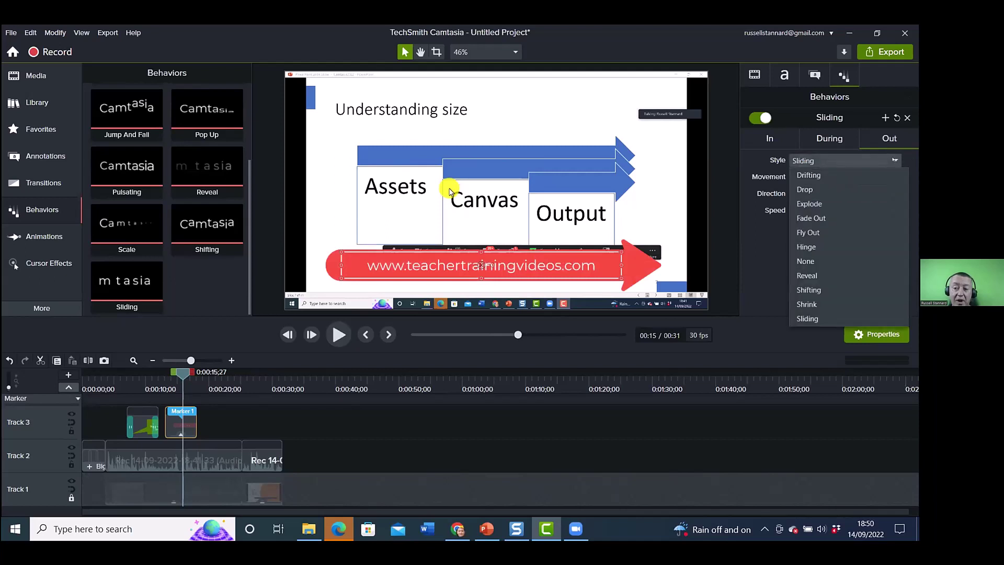
{"action": "left_click", "coordinate": [806, 191]}
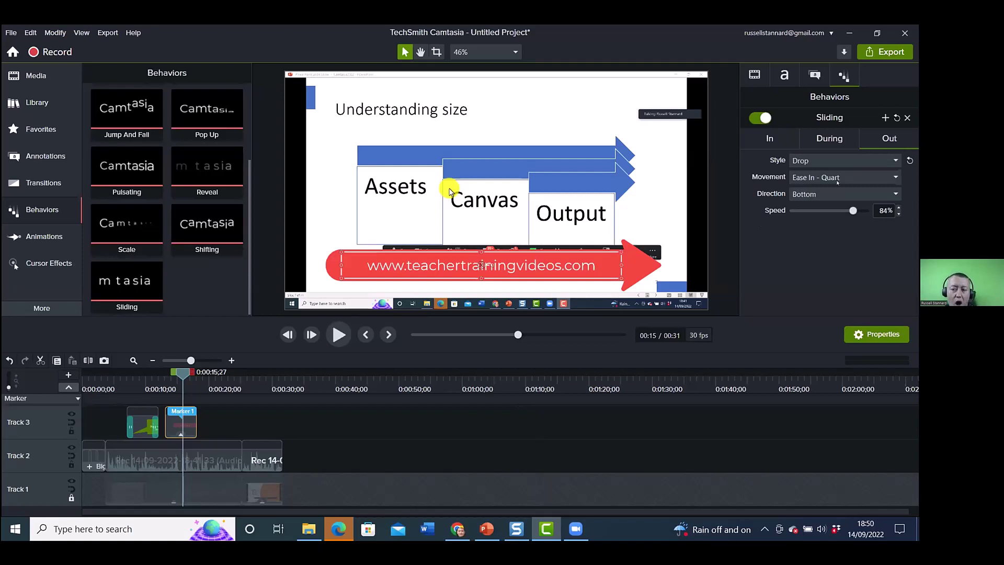
Play from about 0:00:12 to 0:00:19 to check the arrow's entrance and exit, and move the playhead to about 0:00:21.
{"action": "left_click_drag", "start_coordinate": [182, 371], "coordinate": [165, 372]}
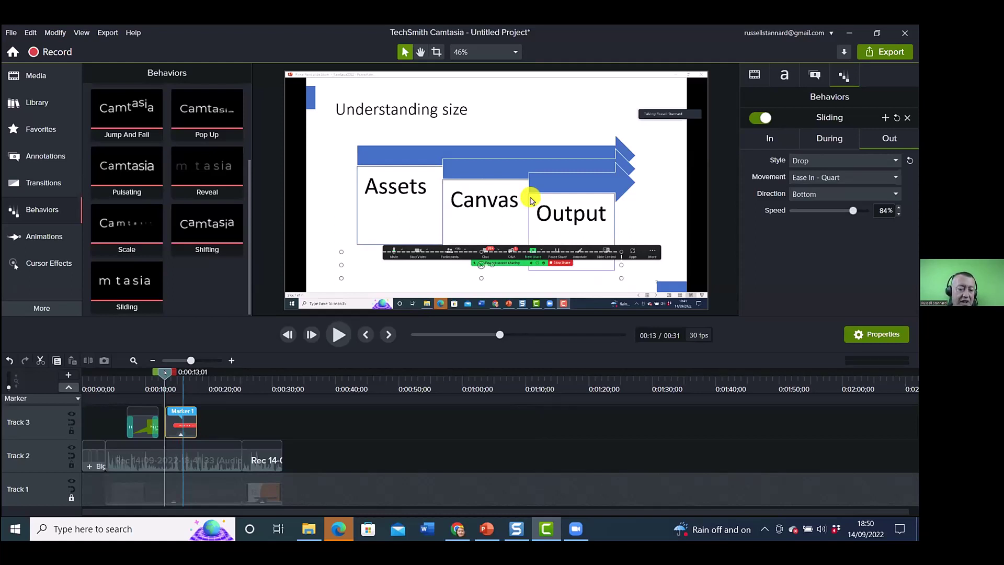
{"action": "left_click_drag", "start_coordinate": [164, 371], "coordinate": [163, 372]}
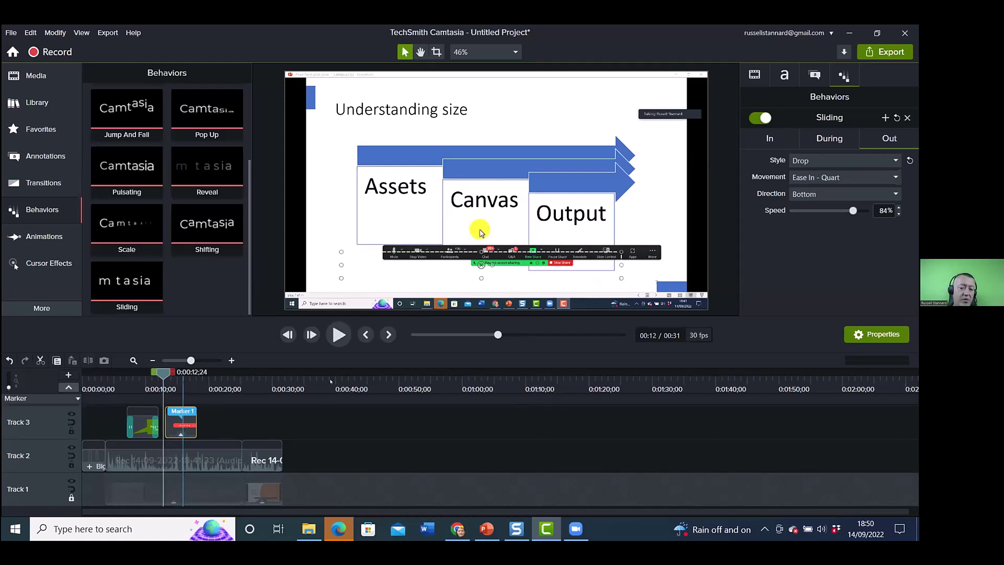
{"action": "left_click", "coordinate": [339, 335]}
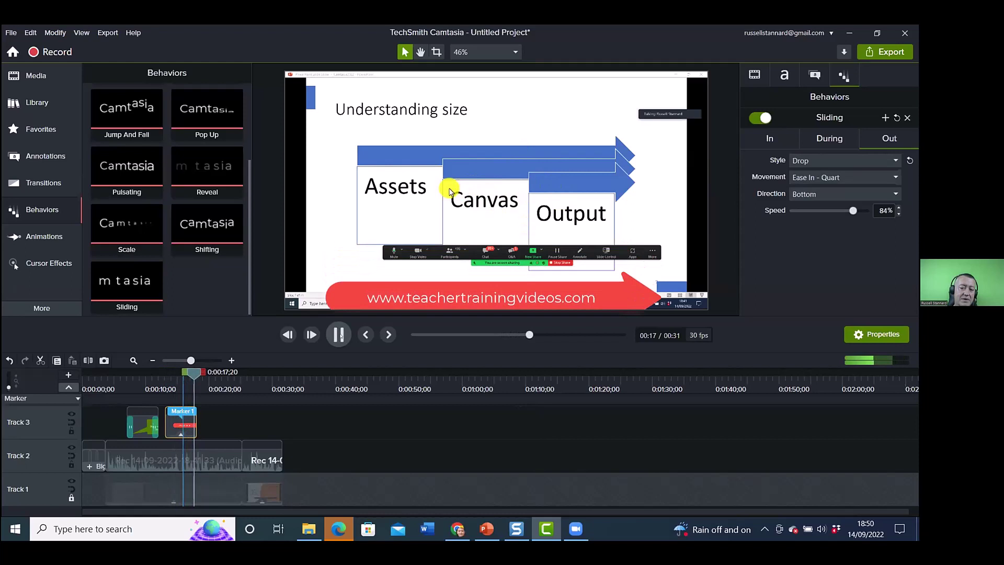
{"action": "left_click", "coordinate": [339, 334]}
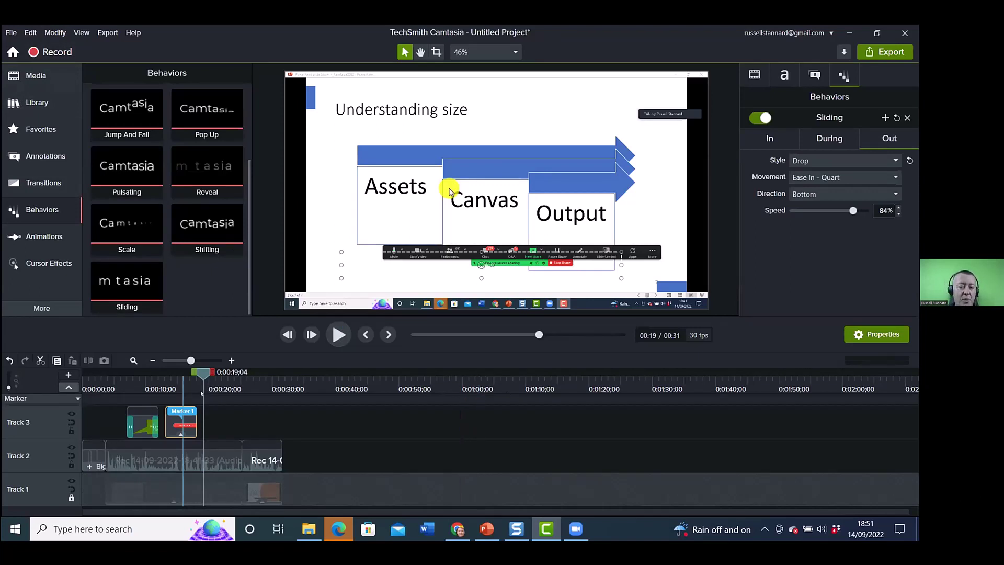
{"action": "left_click_drag", "start_coordinate": [201, 373], "coordinate": [217, 373]}
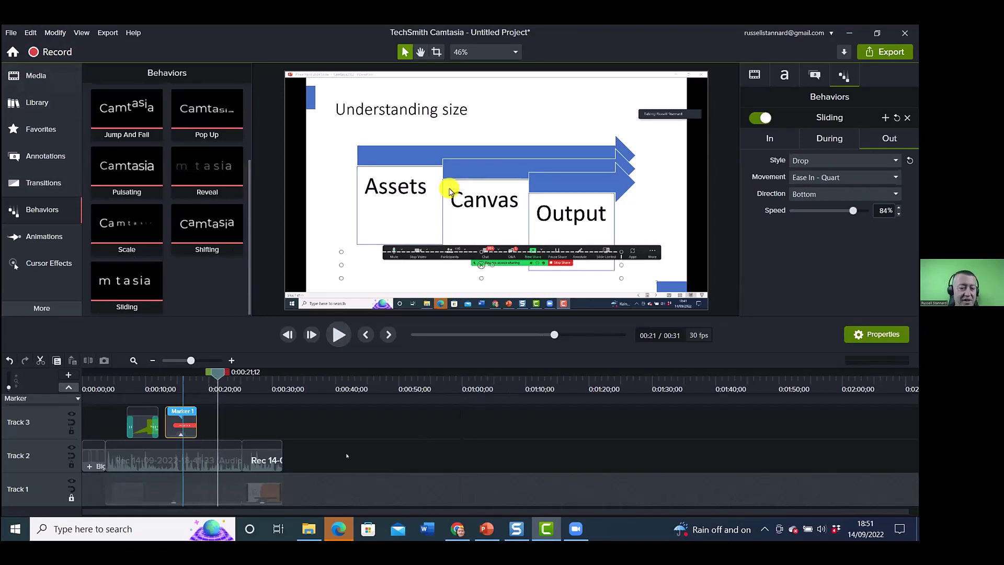
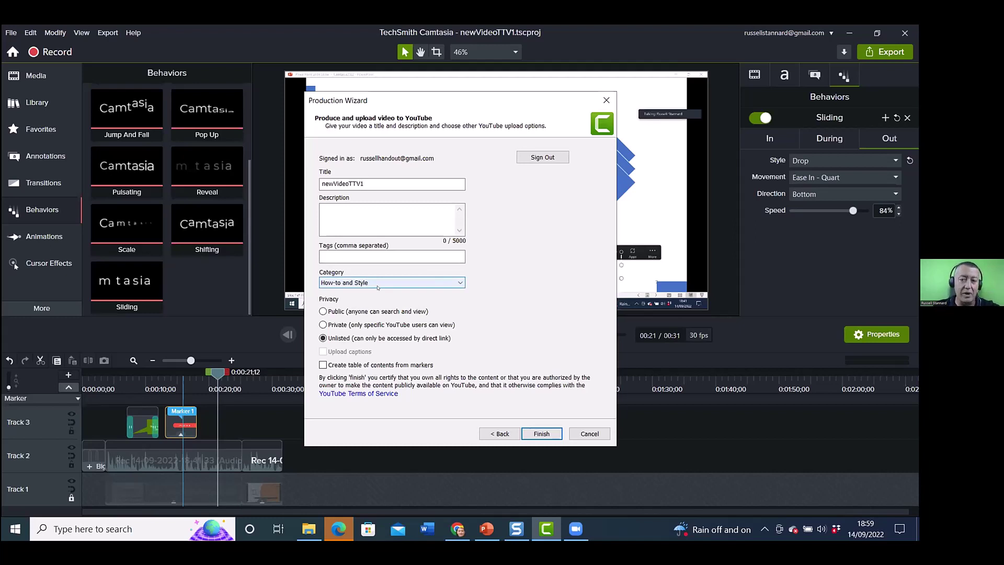
Close the YouTube production wizard and start a local file export of the project, continuing without the table of contents.
{"action": "left_click", "coordinate": [606, 101]}
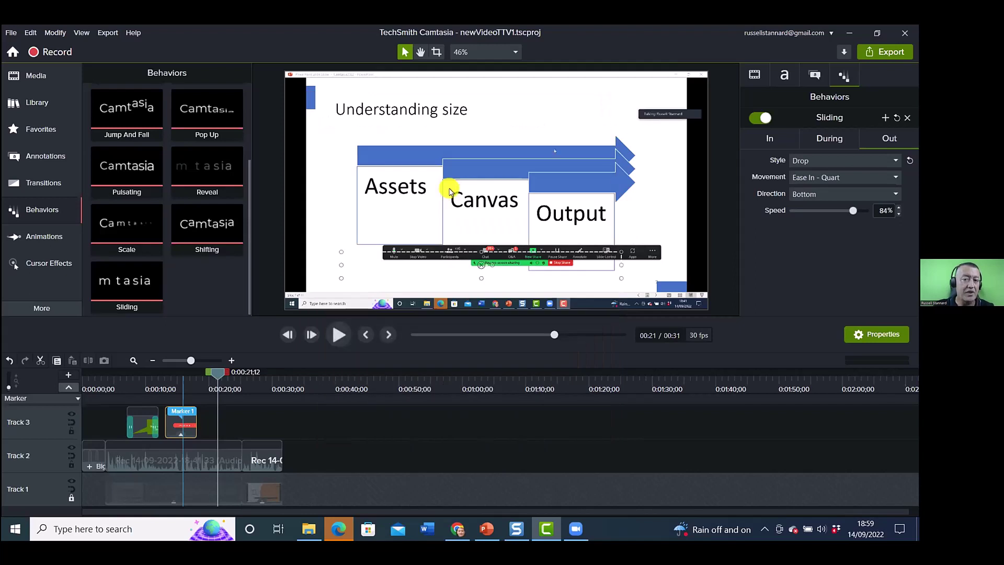
{"action": "left_click", "coordinate": [108, 33]}
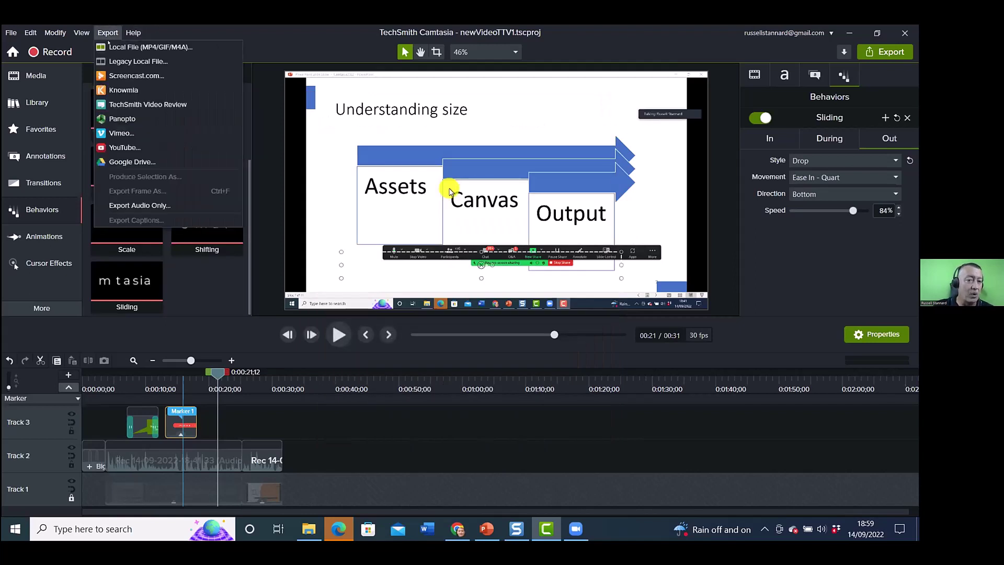
{"action": "left_click", "coordinate": [140, 47]}
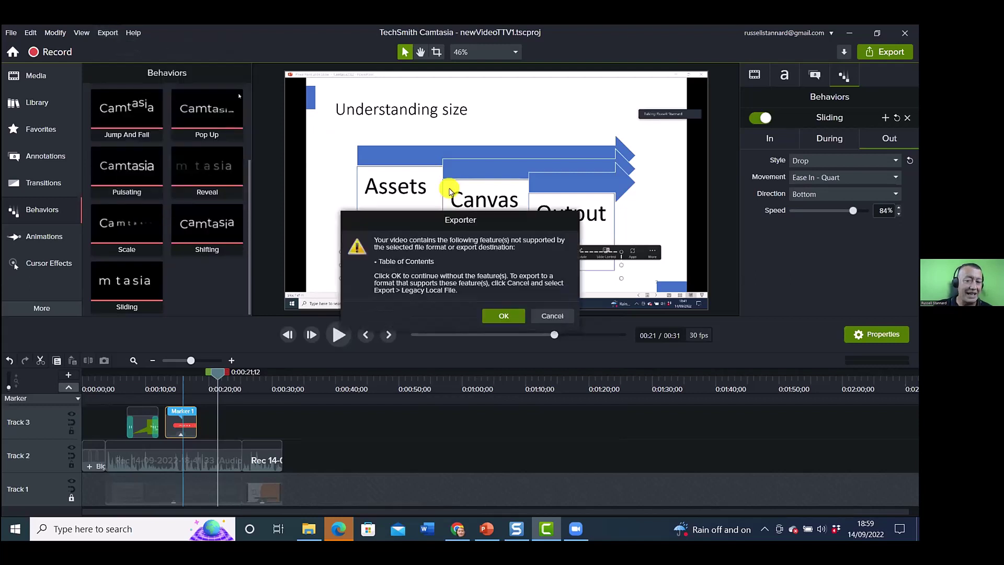
{"action": "left_click", "coordinate": [500, 318]}
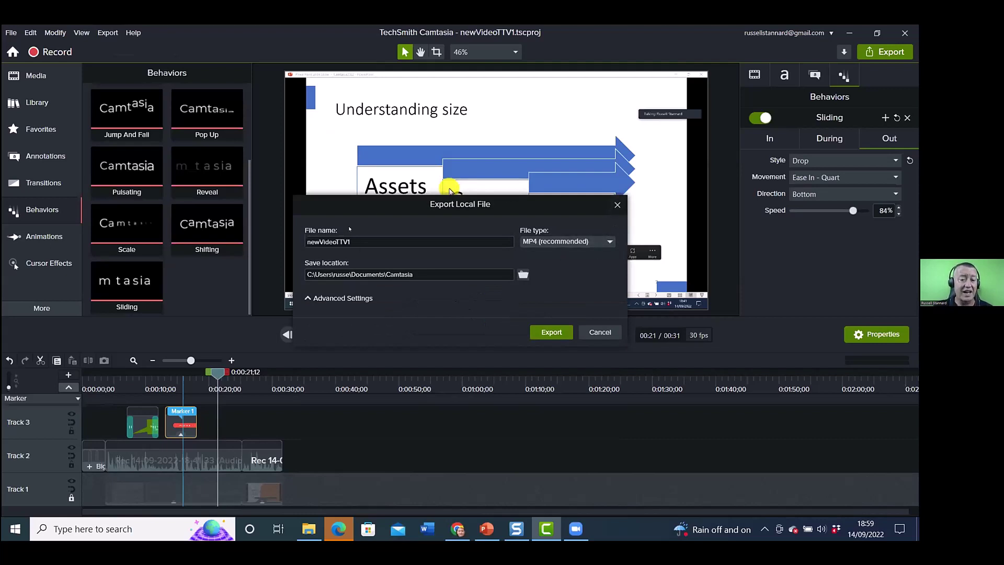
Set the local export's save location to the Poland folder on the Desktop.
{"action": "left_click", "coordinate": [523, 274]}
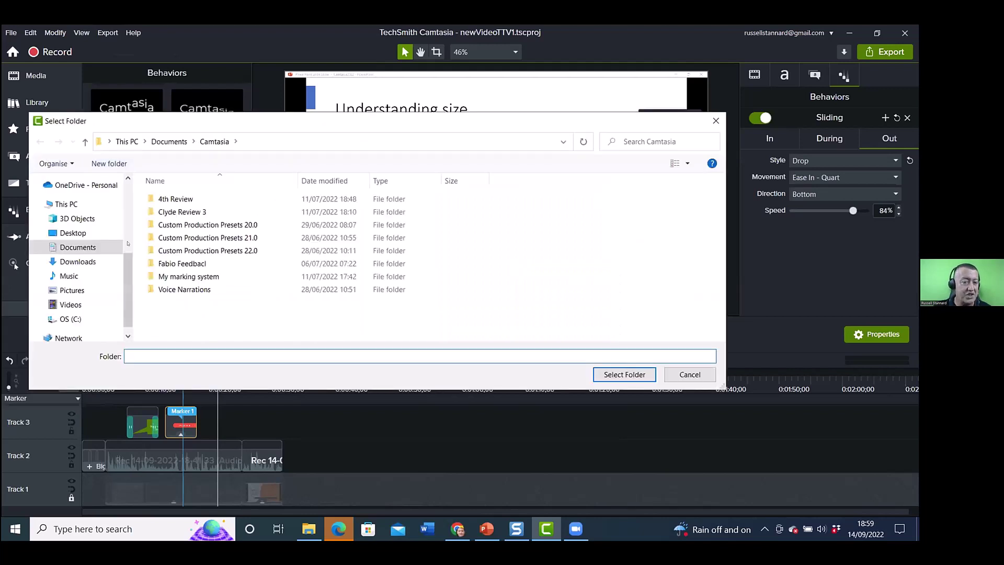
{"action": "scroll", "coordinate": [128, 288], "scroll_direction": "up", "scroll_amount": 5}
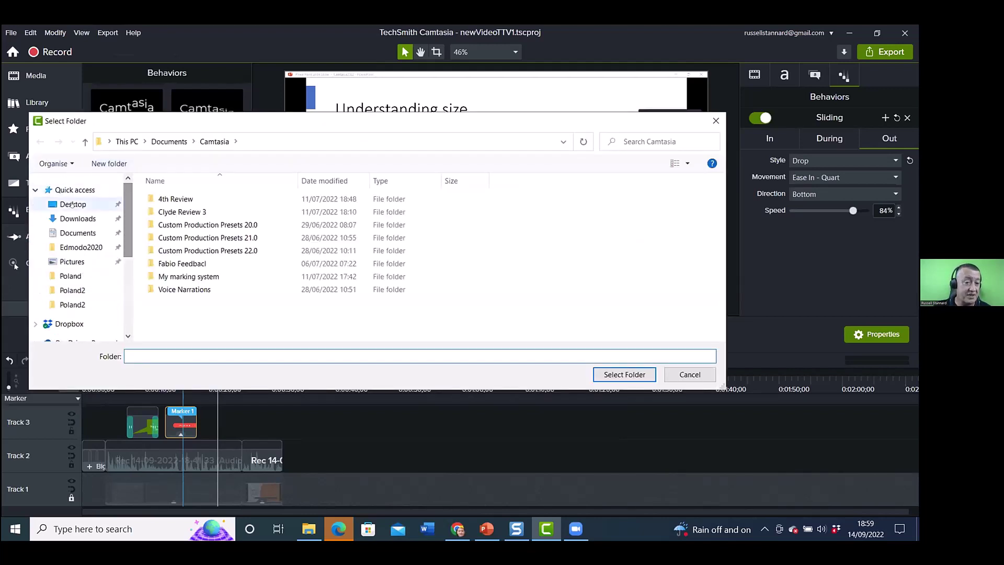
{"action": "left_click", "coordinate": [72, 204]}
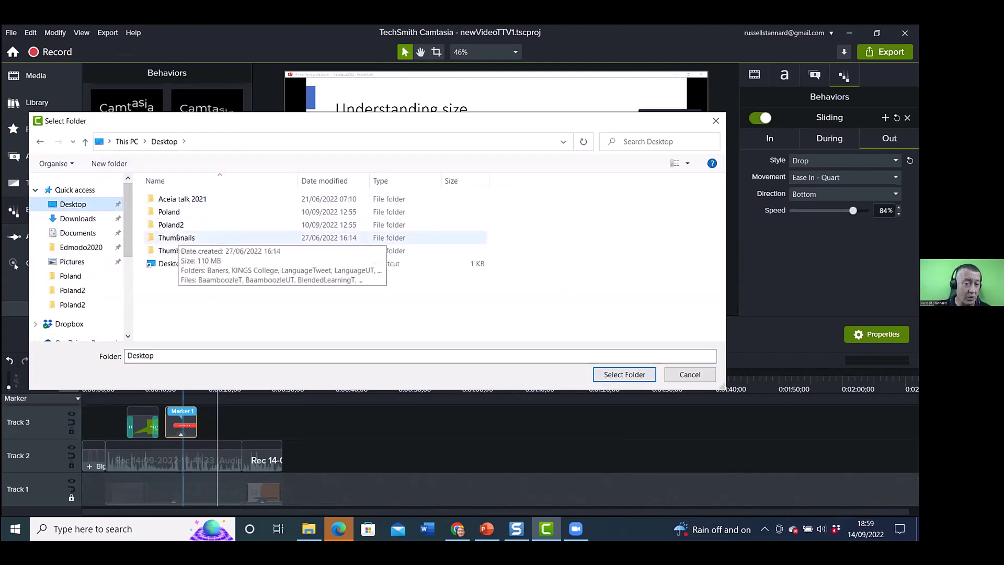
{"action": "left_click", "coordinate": [168, 213]}
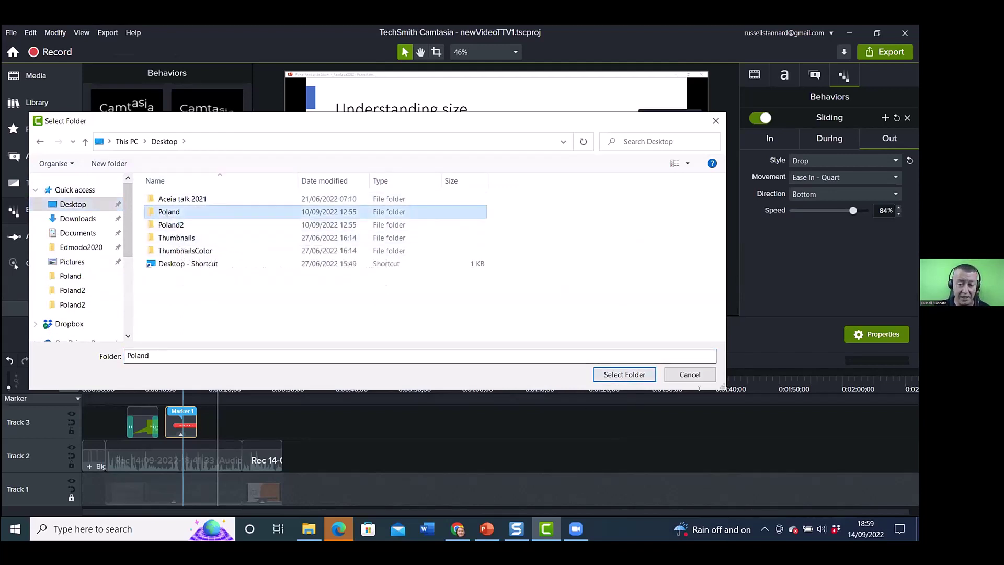
{"action": "left_click", "coordinate": [625, 374]}
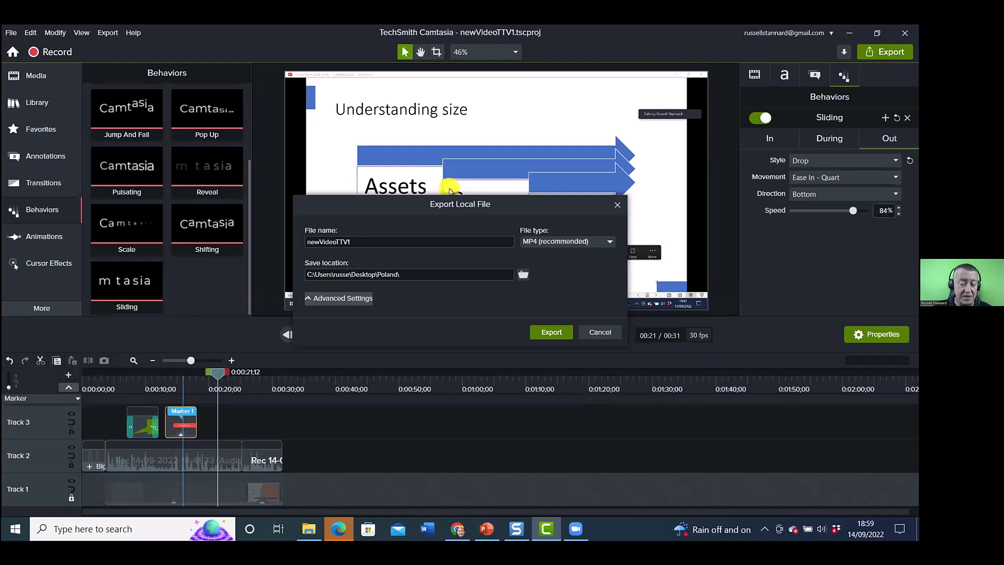
Show the advanced export settings and change the dimensions preset to Custom.
{"action": "left_click", "coordinate": [339, 298]}
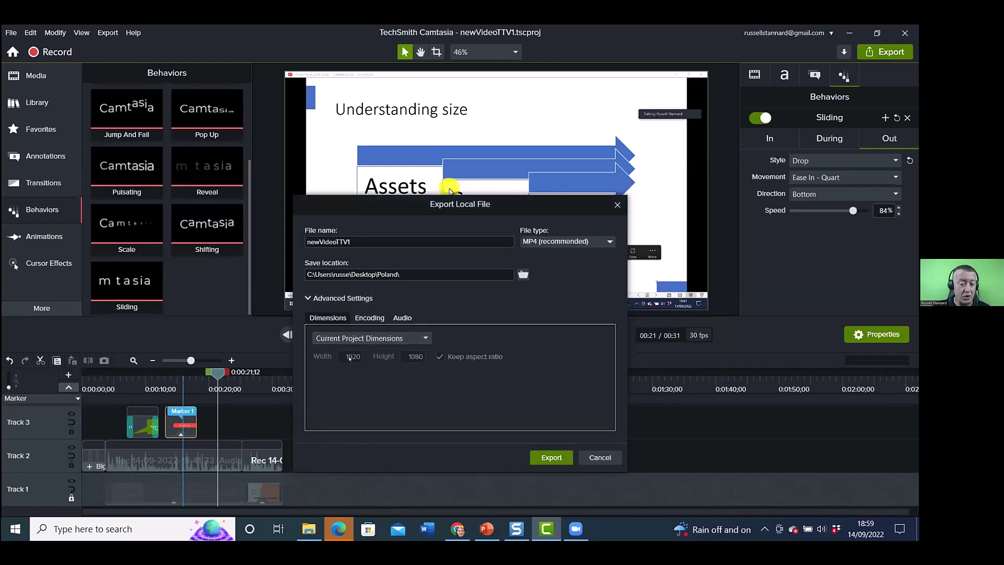
{"action": "left_click", "coordinate": [424, 339]}
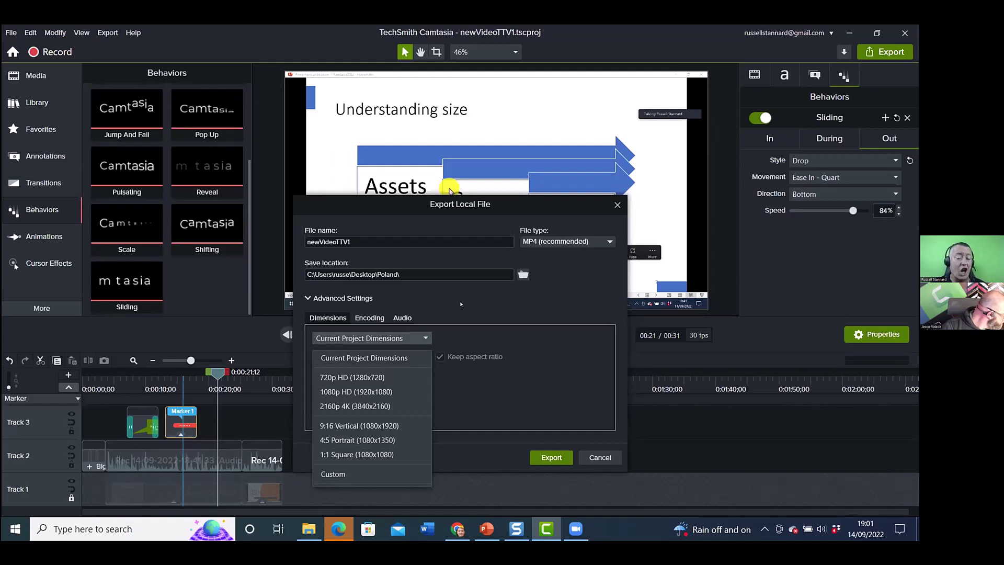
{"action": "left_click", "coordinate": [333, 473]}
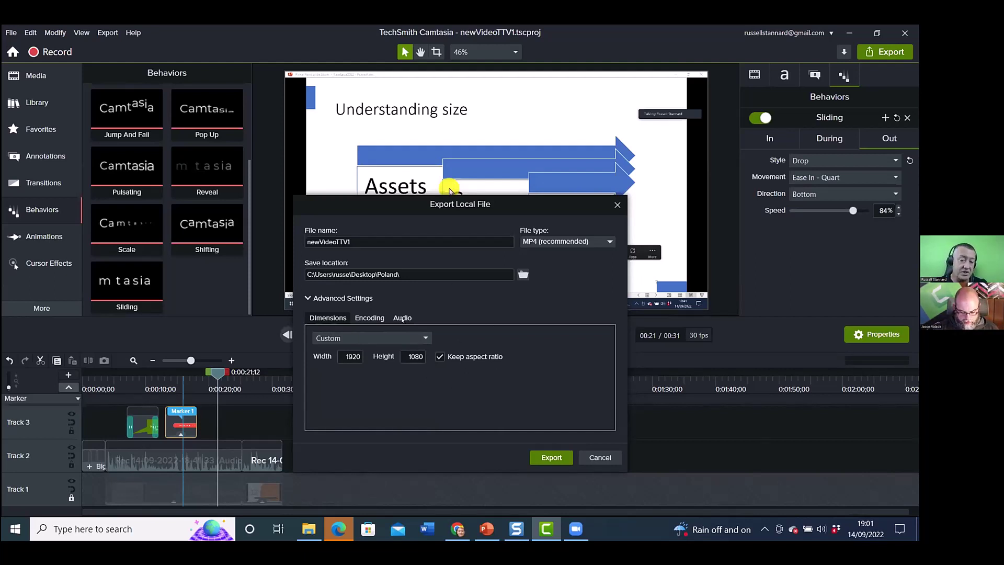
Review the export's frame rate, keyframe and quality encoding options, and close the local export without exporting.
{"action": "left_click", "coordinate": [366, 318]}
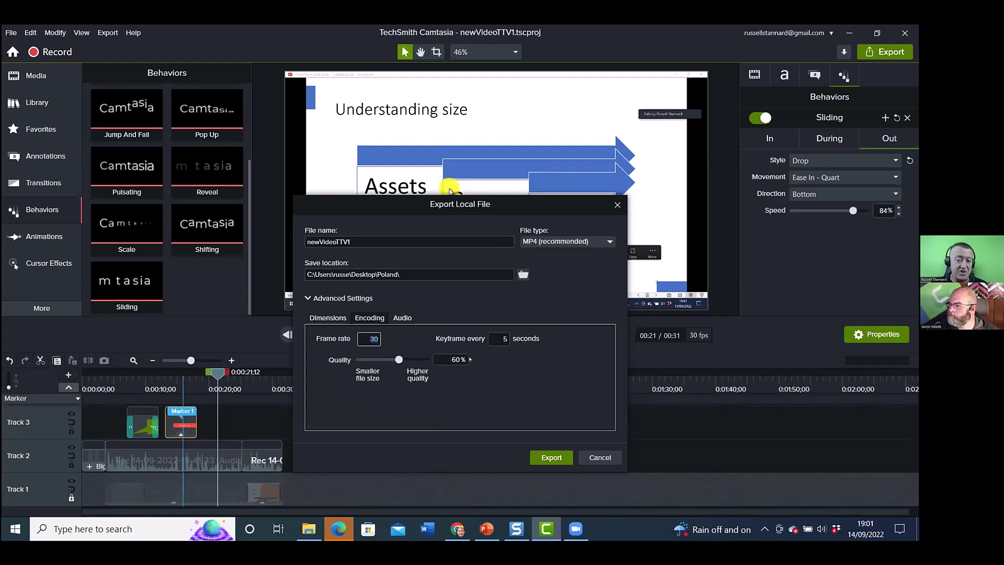
{"action": "left_click", "coordinate": [376, 339]}
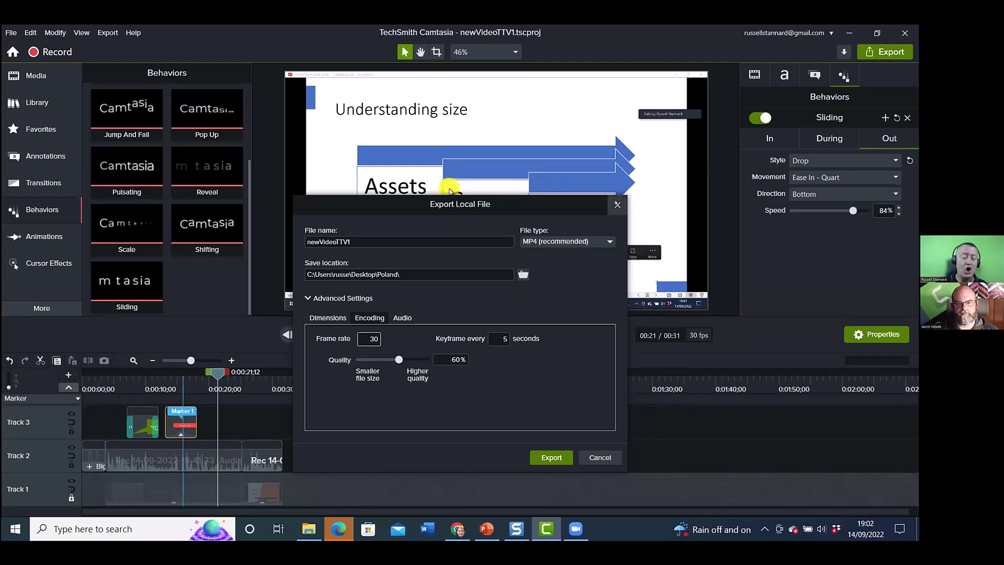
{"action": "left_click", "coordinate": [617, 204]}
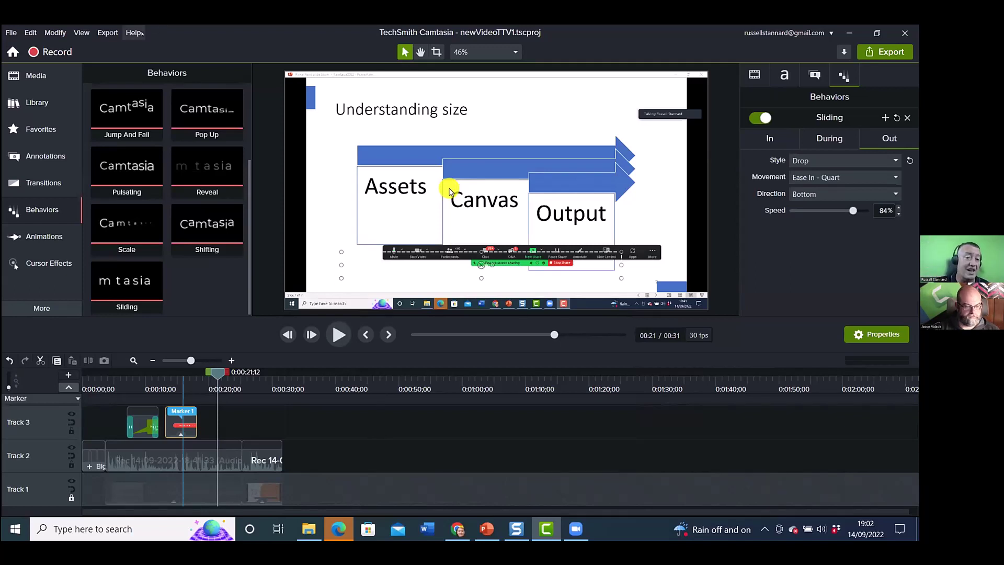
Show the available export destinations for the project.
{"action": "left_click", "coordinate": [104, 33]}
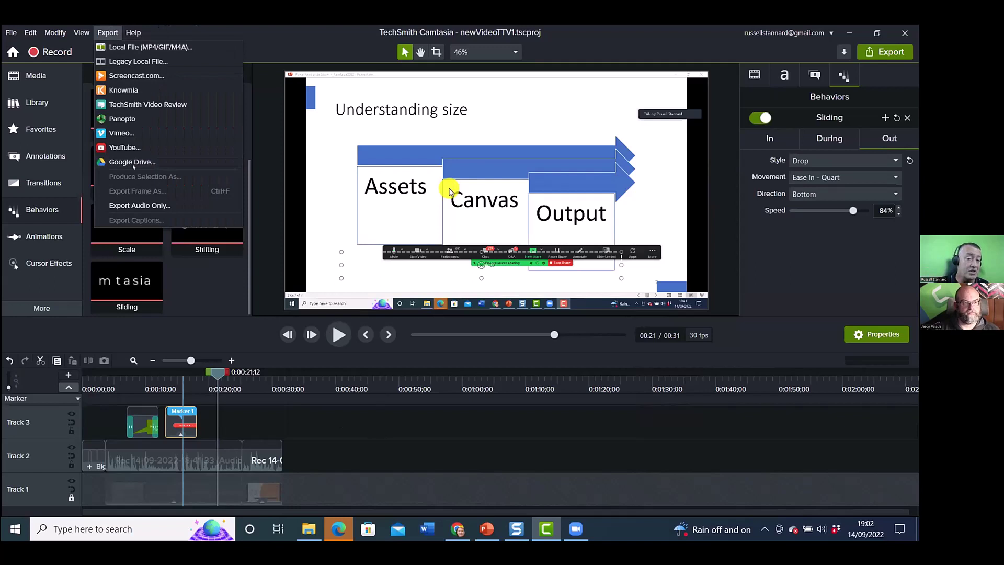